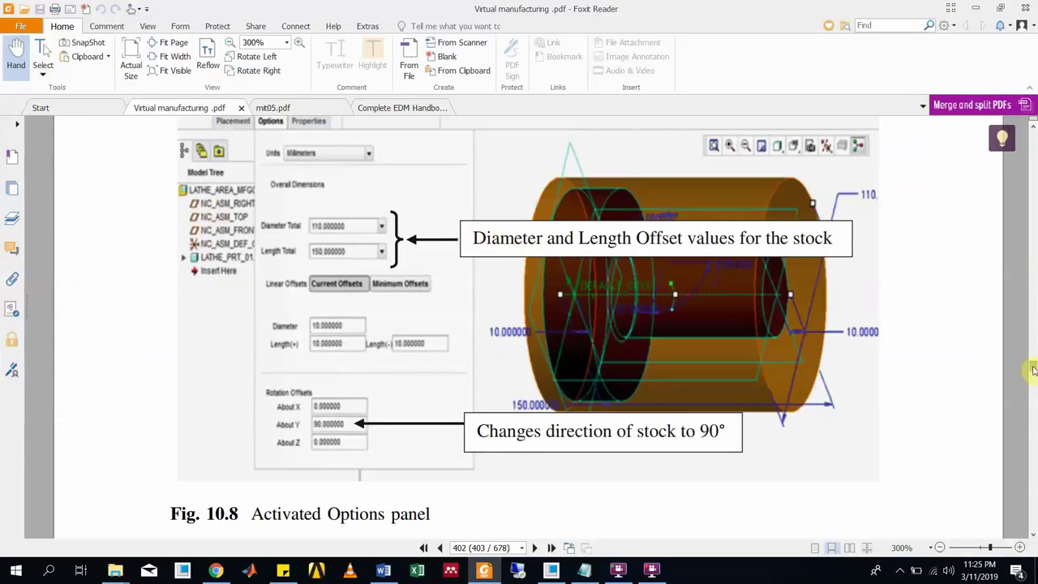
Return to the cover page of the virtual manufacturing book and read its title and subtitle.
{"action": "left_click_drag", "start_coordinate": [1034, 369], "coordinate": [1034, 125]}
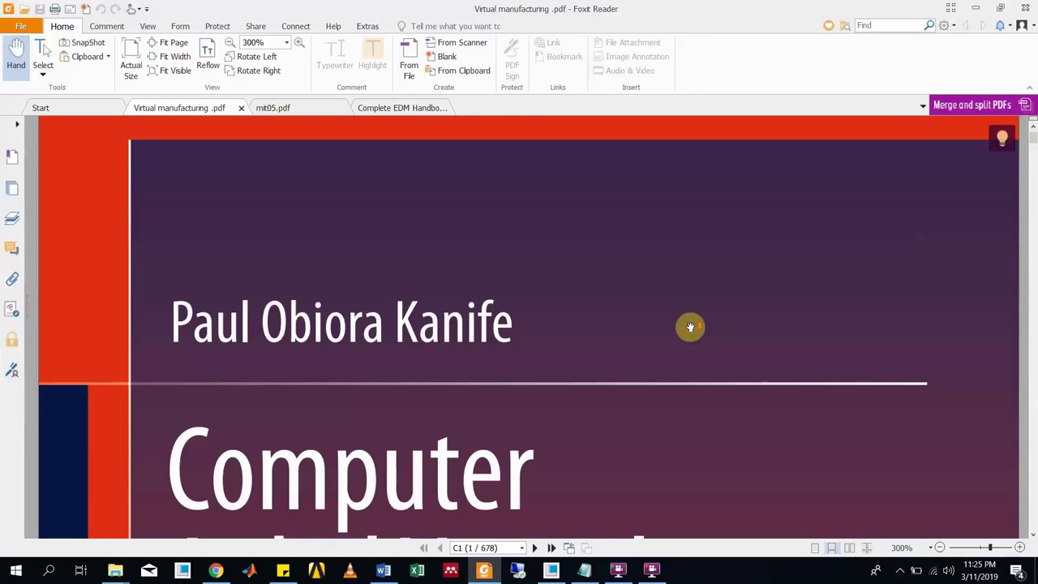
{"action": "scroll", "coordinate": [691, 327], "scroll_direction": "down", "scroll_amount": 5}
{"action": "scroll", "coordinate": [680, 327], "scroll_direction": "up", "scroll_amount": 3}
{"action": "scroll", "coordinate": [680, 326], "scroll_direction": "down", "scroll_amount": 2}
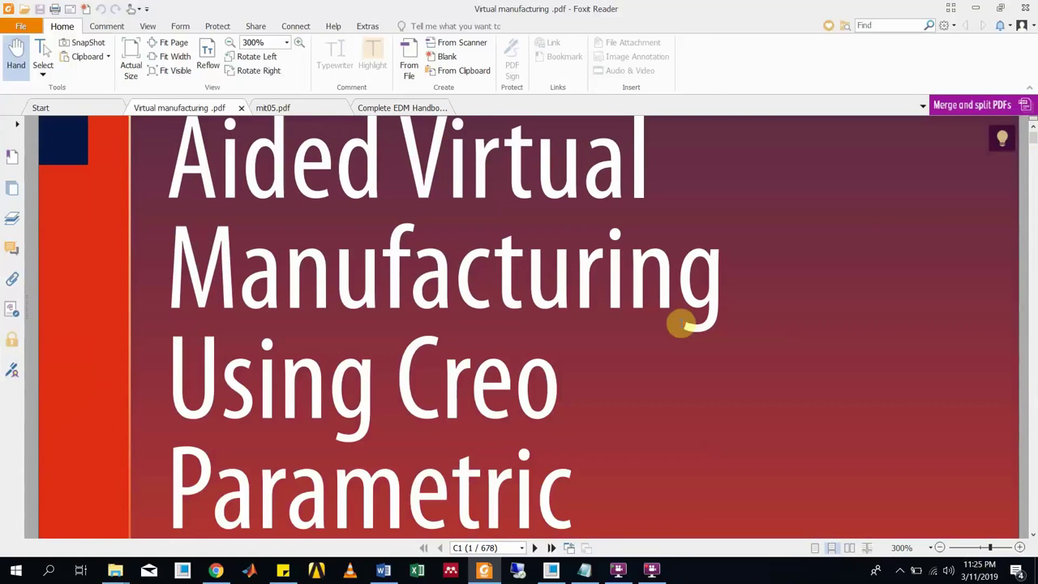
{"action": "scroll", "coordinate": [679, 327], "scroll_direction": "down", "scroll_amount": 6}
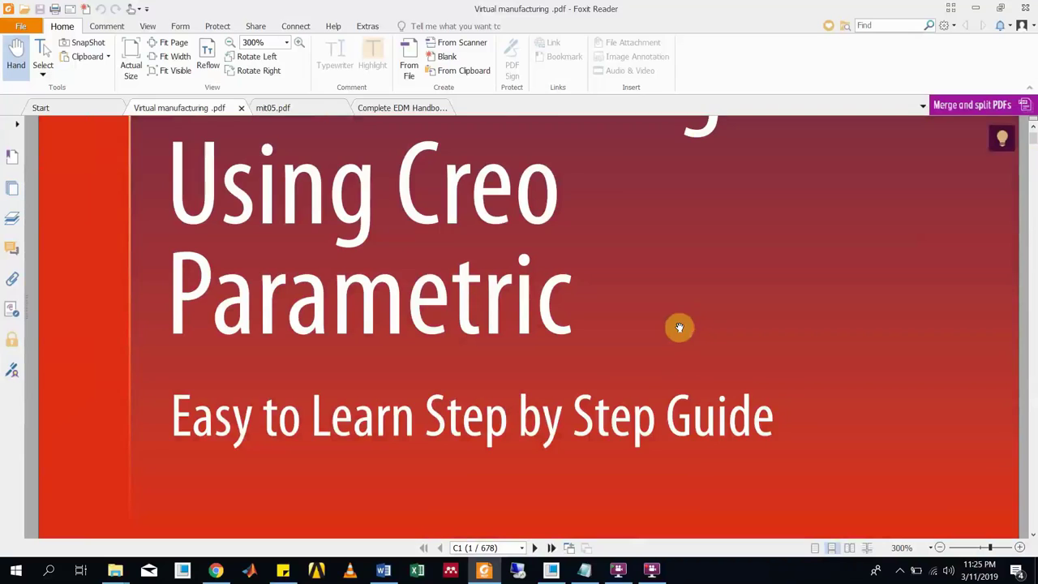
Switch to Creo Parametric and create a new solid part, replacing the default template with mmns_harn_part.
{"action": "left_click", "coordinate": [551, 572]}
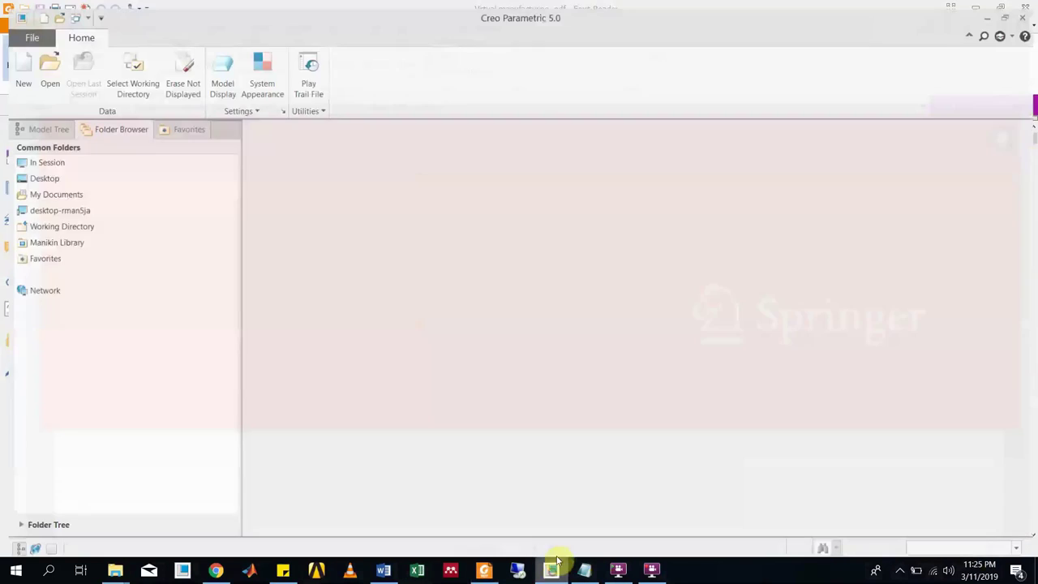
{"action": "left_click", "coordinate": [11, 70]}
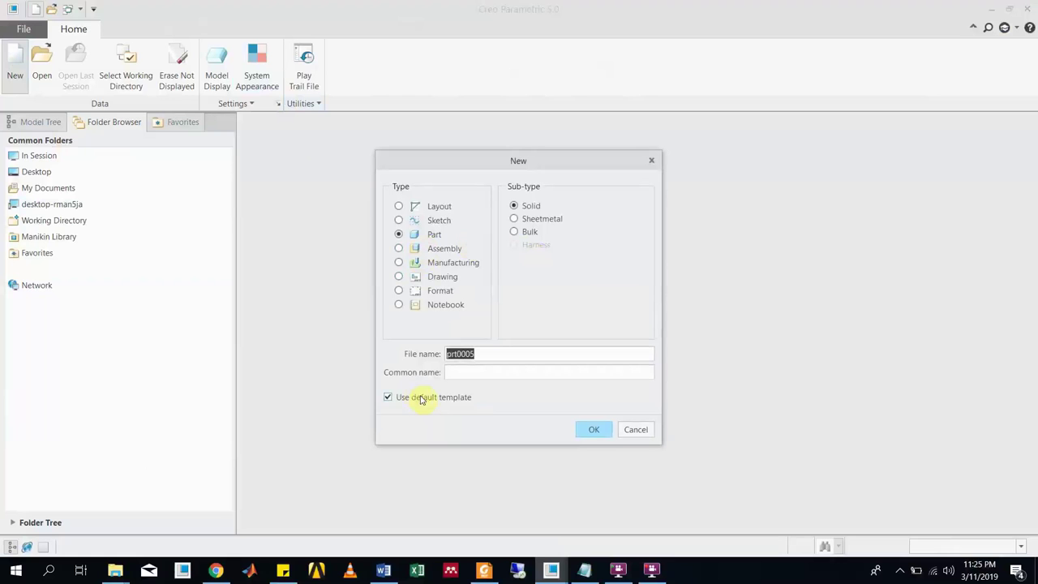
{"action": "left_click", "coordinate": [420, 398]}
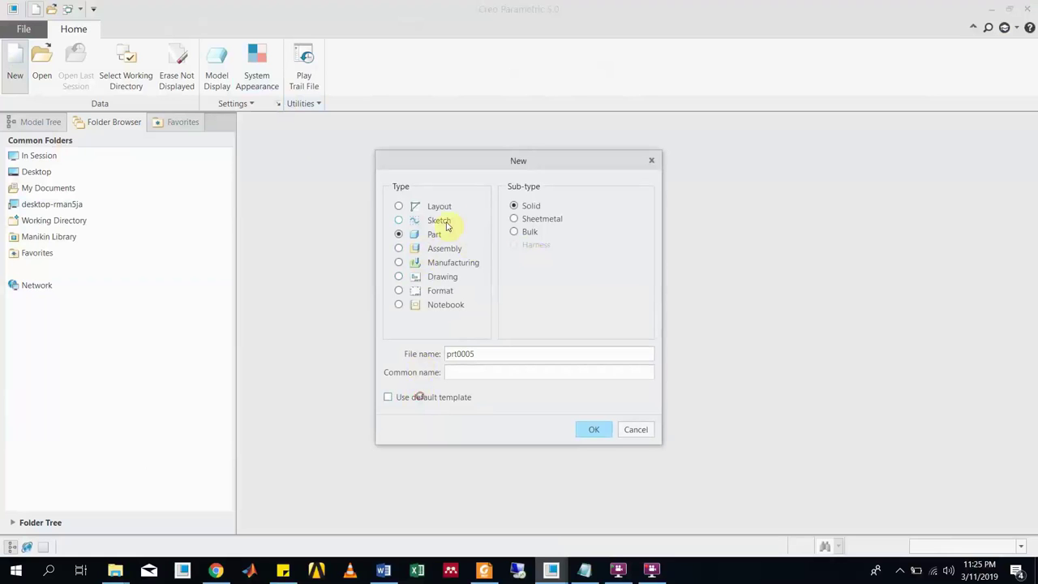
{"action": "left_click", "coordinate": [591, 429]}
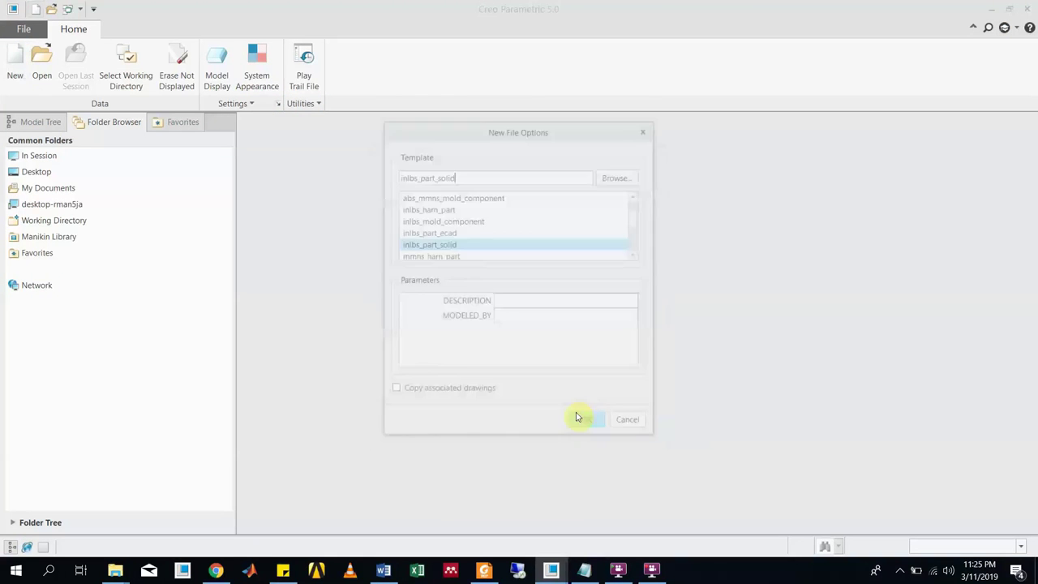
{"action": "double_click", "coordinate": [429, 257]}
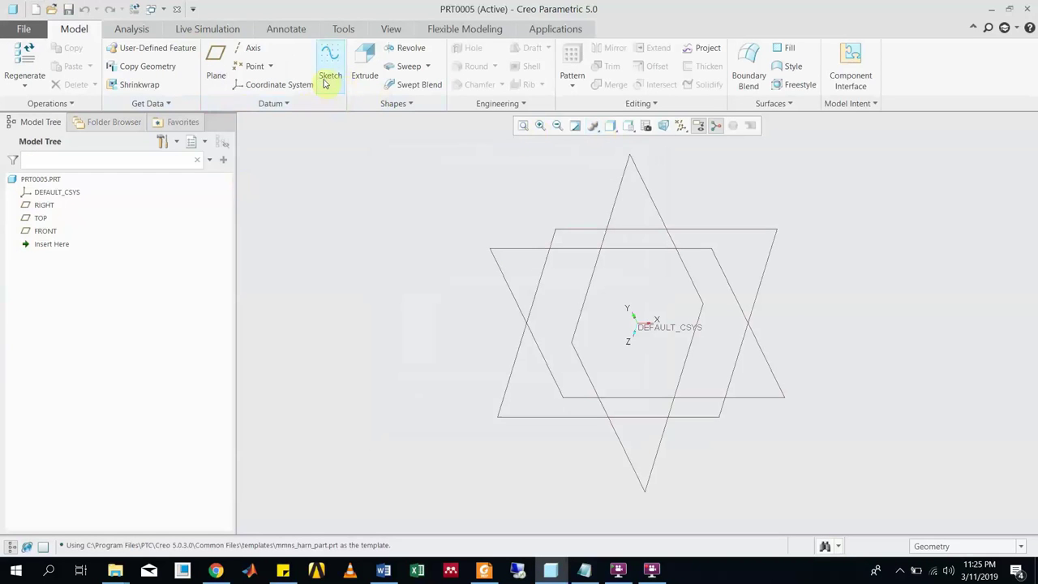
Start a sketch on the RIGHT datum plane with TOP as the left-facing reference, and orient the view parallel to the screen.
{"action": "left_click", "coordinate": [330, 75]}
{"action": "left_click", "coordinate": [44, 205]}
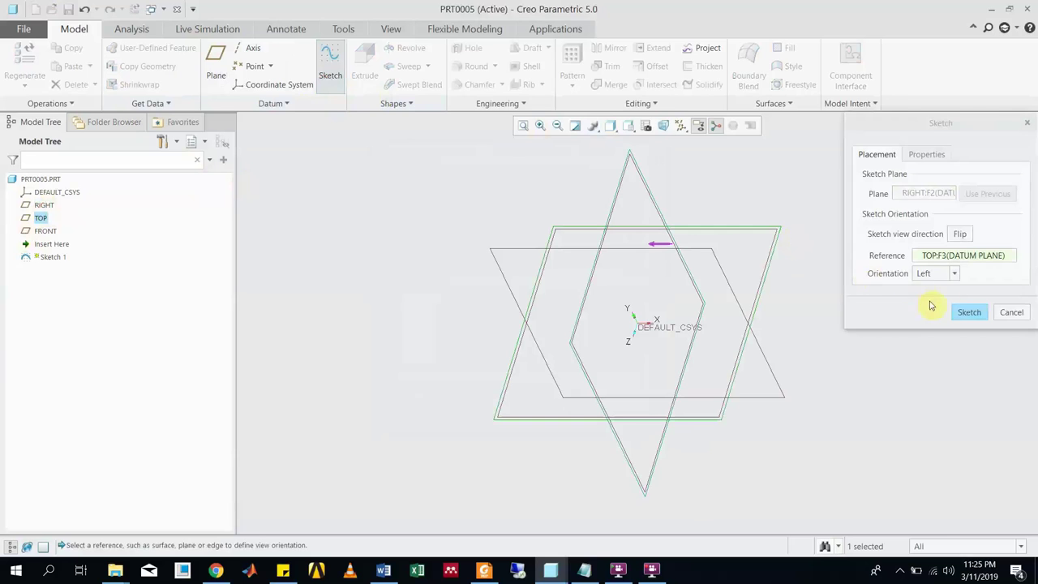
{"action": "left_click", "coordinate": [970, 312]}
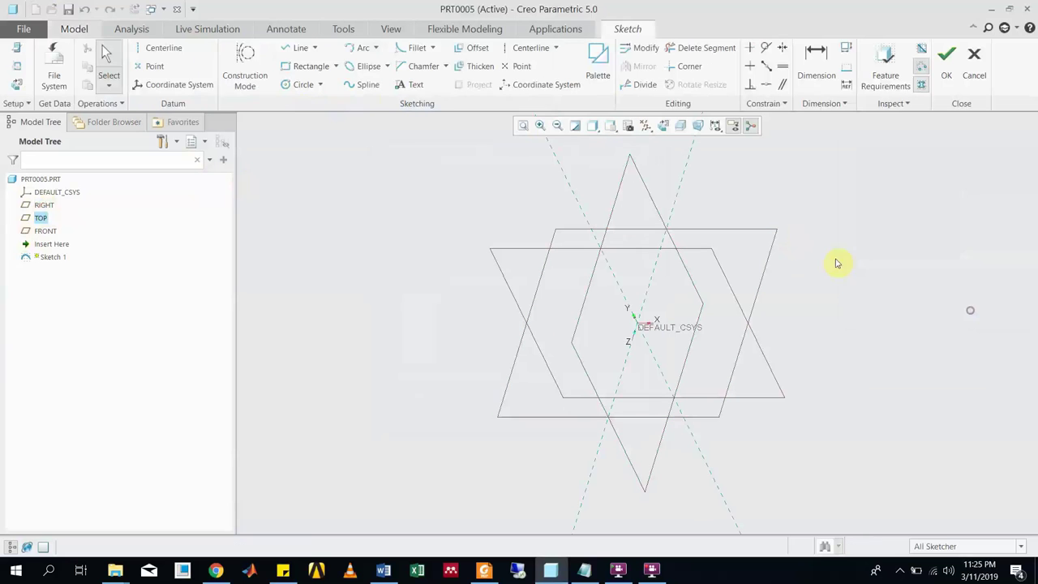
{"action": "left_click", "coordinate": [661, 127]}
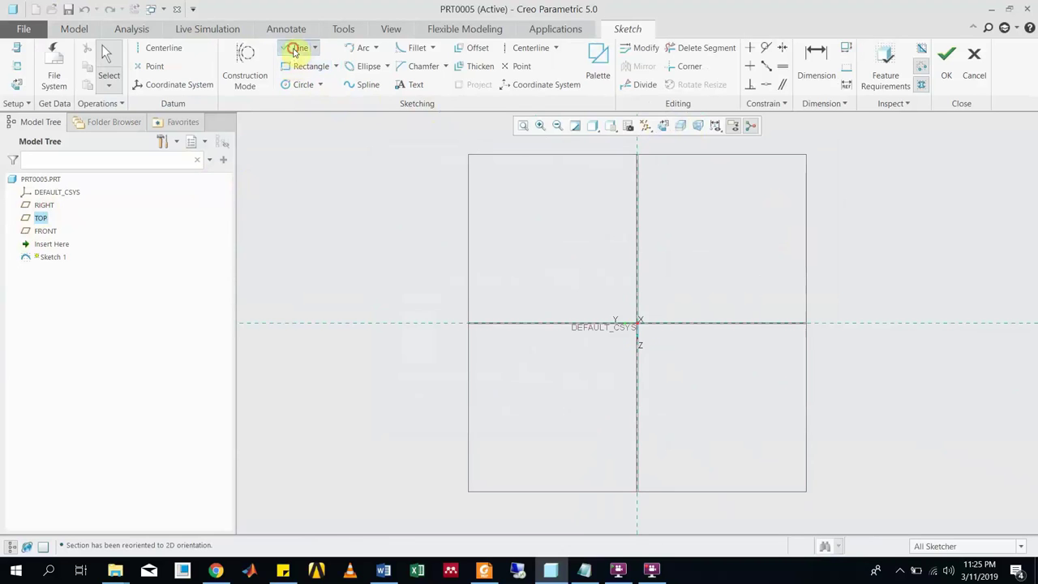
Sketch a horizontal line from the origin along the horizontal reference and set its length to 50 mm.
{"action": "left_click", "coordinate": [298, 48]}
{"action": "left_click", "coordinate": [640, 324]}
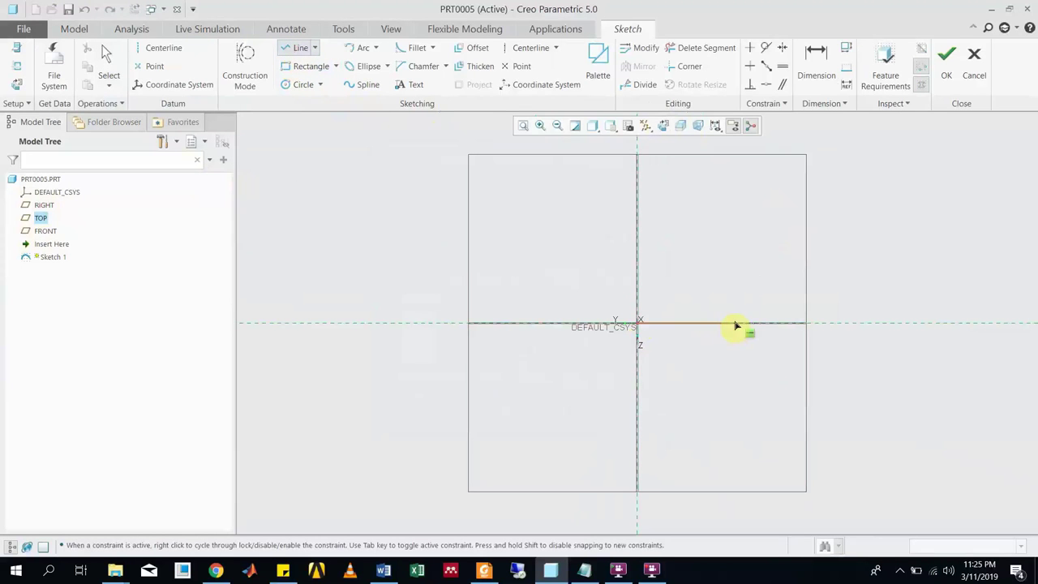
{"action": "left_click", "coordinate": [752, 325]}
{"action": "middle_click", "coordinate": [755, 276]}
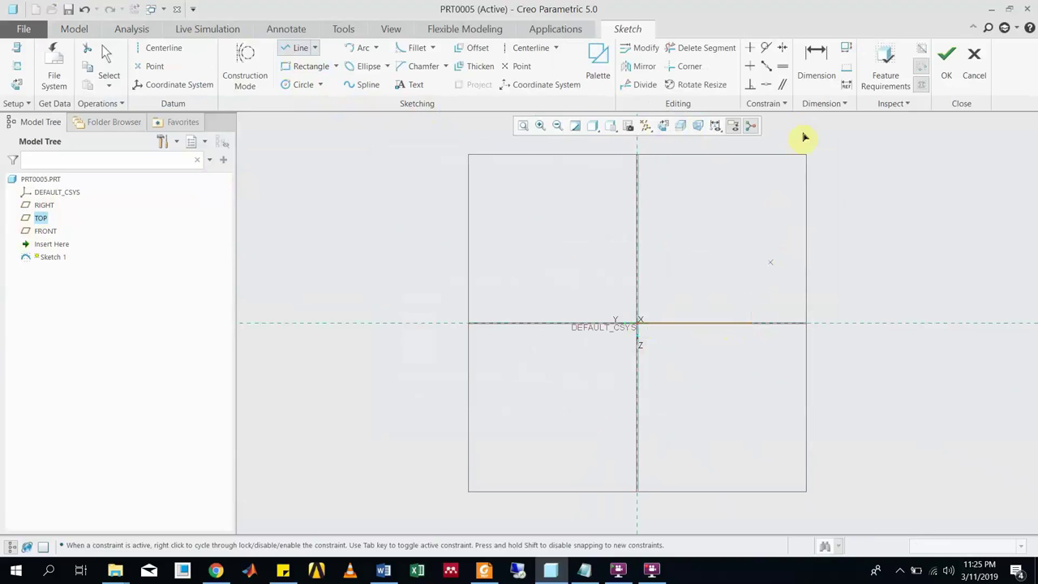
{"action": "left_click", "coordinate": [816, 61]}
{"action": "double_click", "coordinate": [688, 315]}
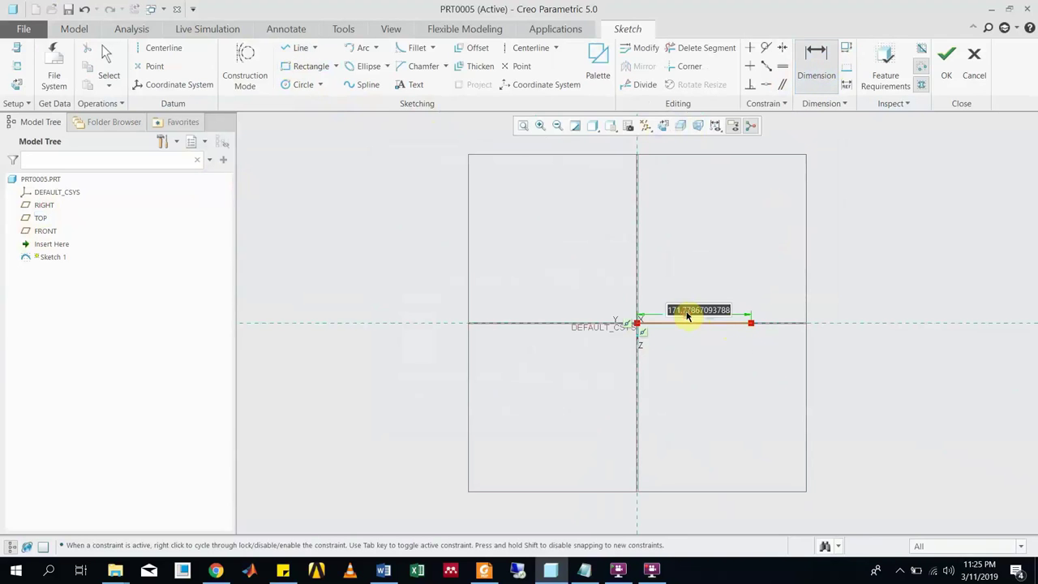
{"action": "type", "text": "50"}
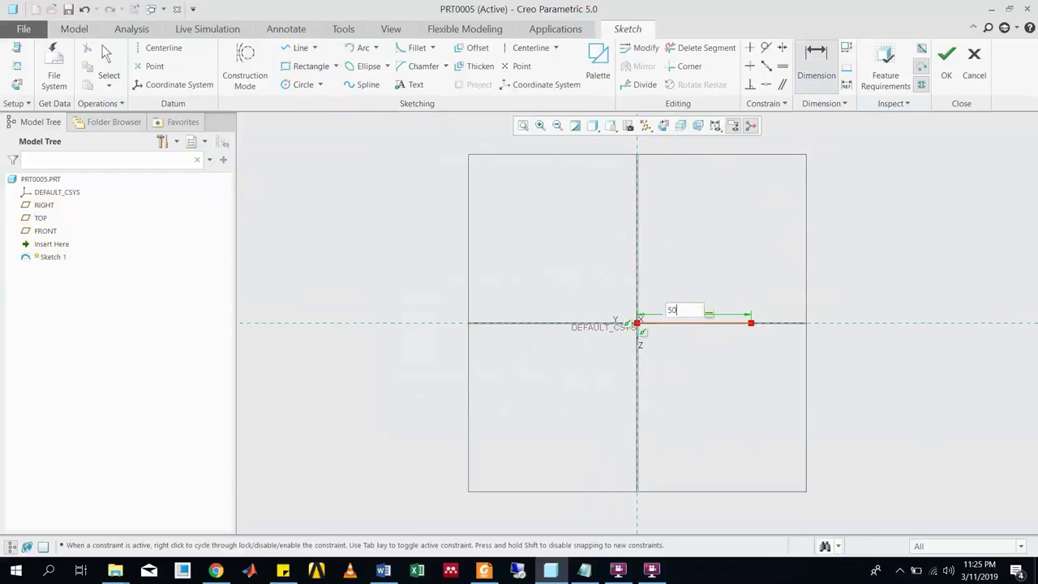
{"action": "key", "text": "Return"}
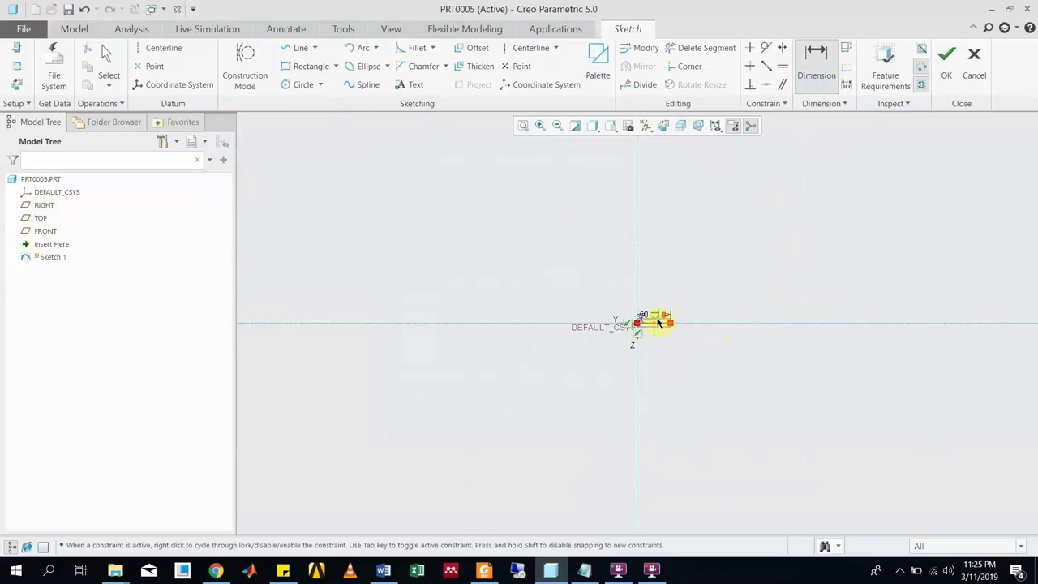
Sketch a vertical line upward from the free end of the 50 mm line and set its length to 30 mm.
{"action": "left_click", "coordinate": [294, 48]}
{"action": "left_click", "coordinate": [756, 374]}
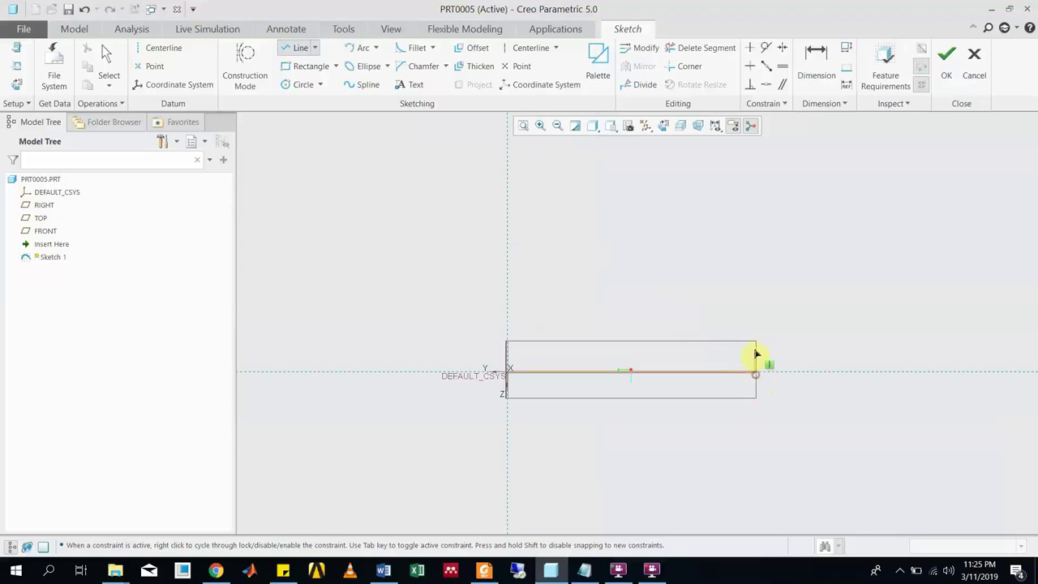
{"action": "left_click", "coordinate": [755, 325]}
{"action": "middle_click", "coordinate": [787, 300]}
{"action": "left_click", "coordinate": [818, 82]}
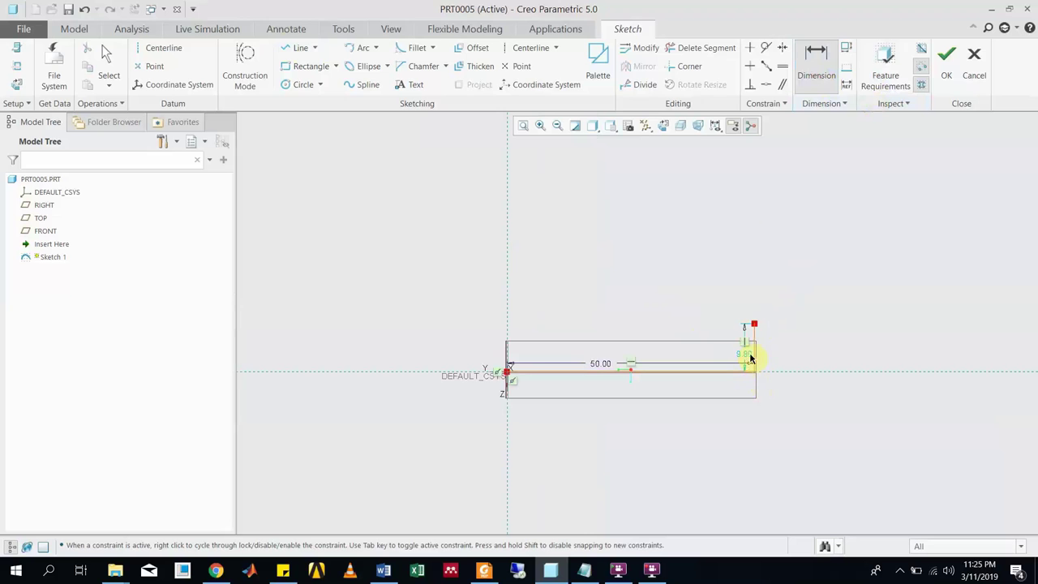
{"action": "double_click", "coordinate": [748, 357]}
{"action": "type", "text": "3"}
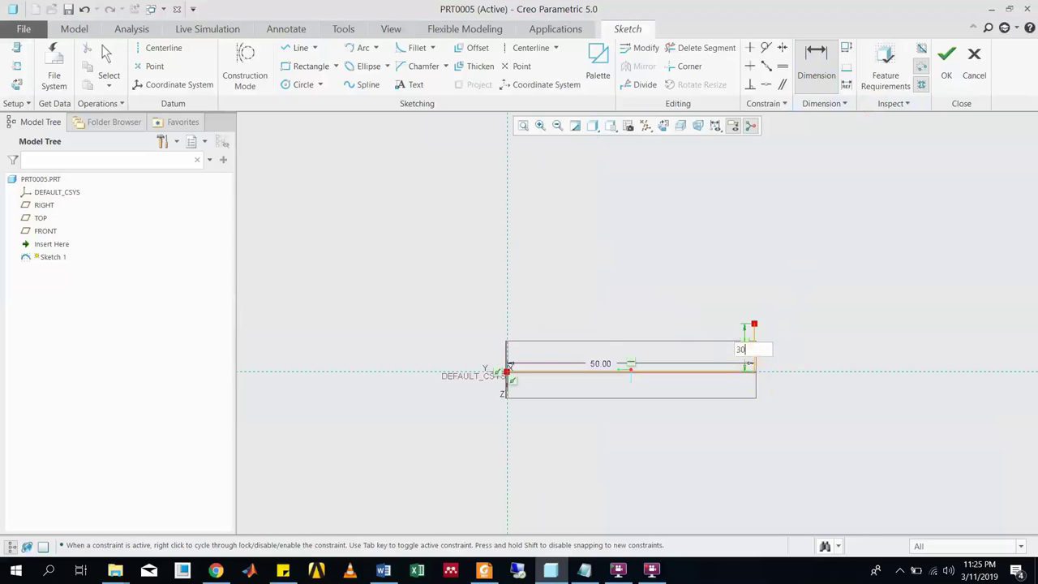
{"action": "type", "text": "0"}
{"action": "key", "text": "Return"}
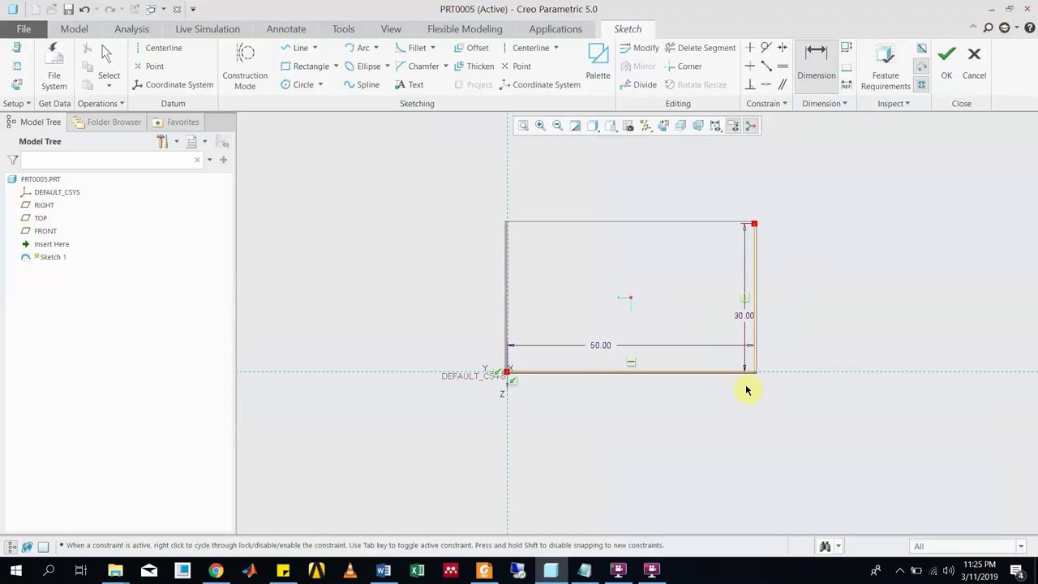
Check the dimensions in the sticky note, and sketch a horizontal line from the 30 mm line's upper end to the vertical reference.
{"action": "scroll", "coordinate": [747, 387], "scroll_direction": "down", "scroll_amount": 3}
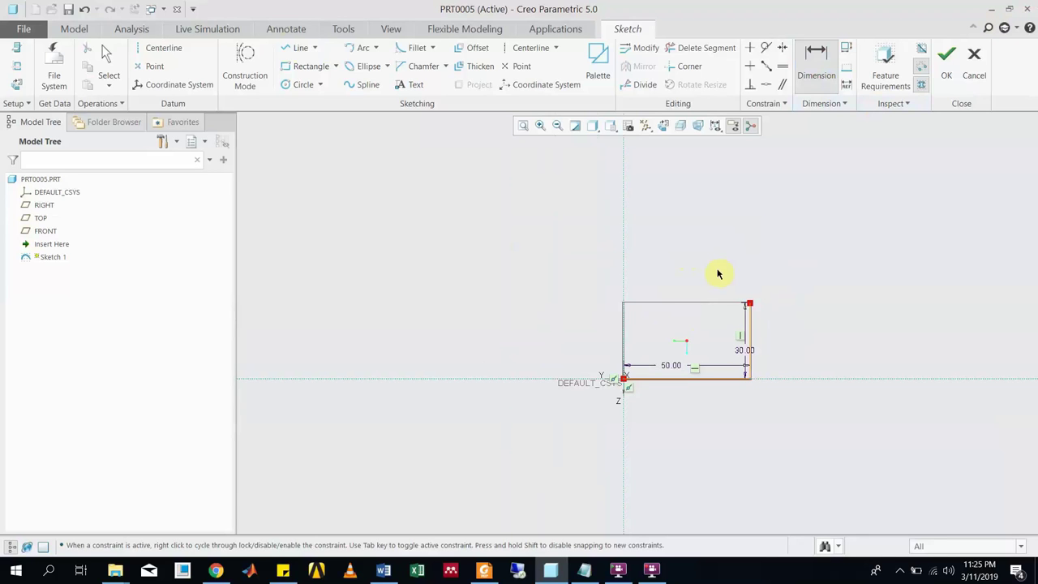
{"action": "left_click", "coordinate": [283, 570]}
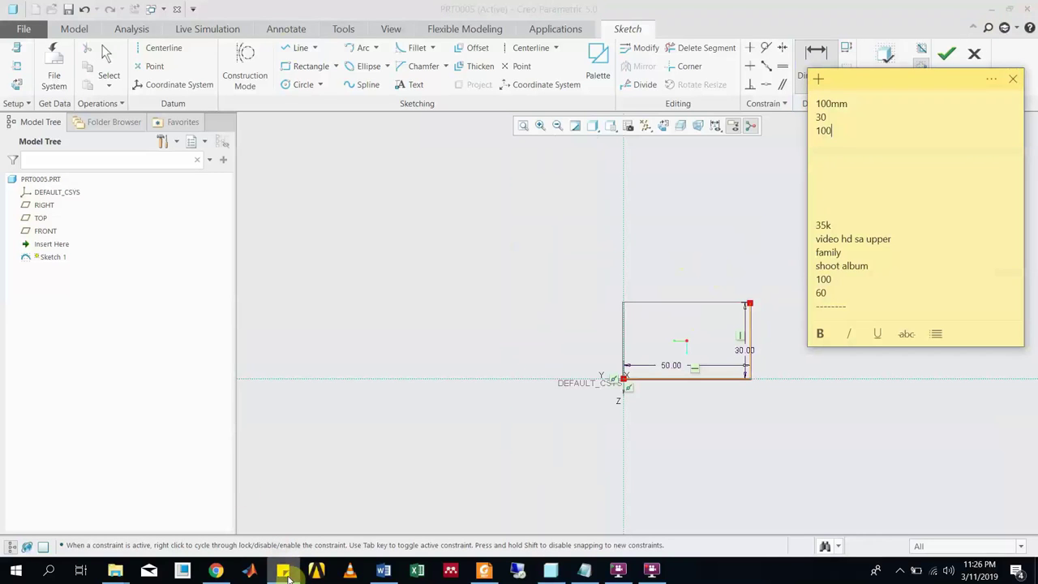
{"action": "left_click", "coordinate": [338, 322]}
{"action": "left_click", "coordinate": [296, 47]}
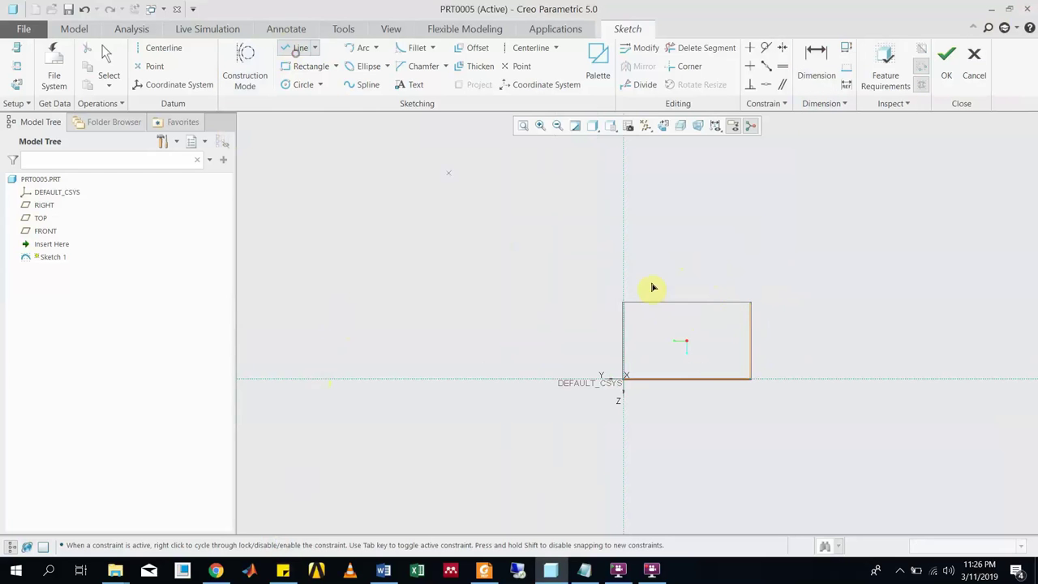
{"action": "left_click", "coordinate": [749, 307]}
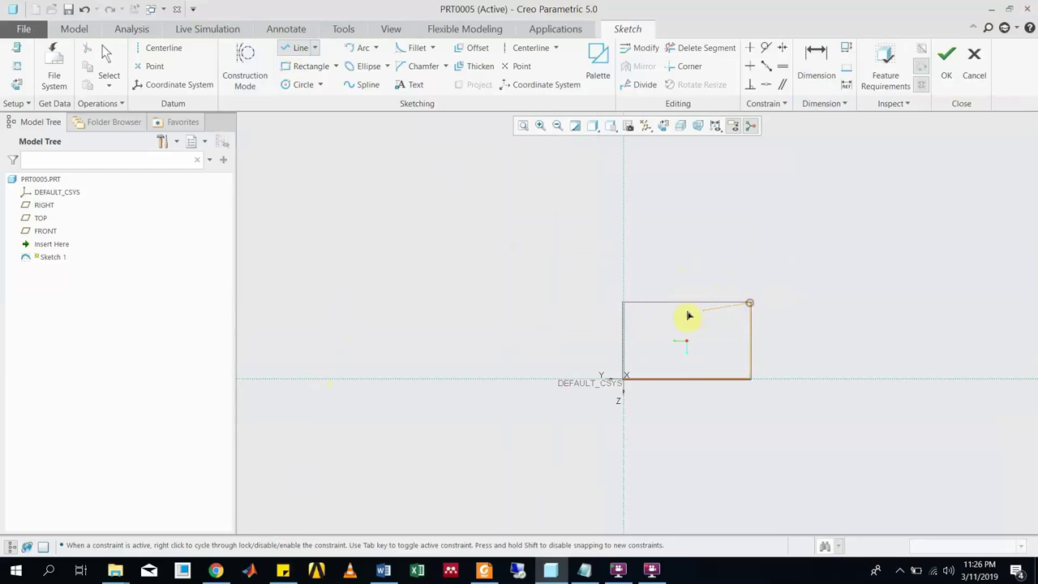
{"action": "left_click", "coordinate": [626, 306]}
{"action": "middle_click", "coordinate": [654, 431]}
{"action": "scroll", "coordinate": [649, 414], "scroll_direction": "down", "scroll_amount": 3}
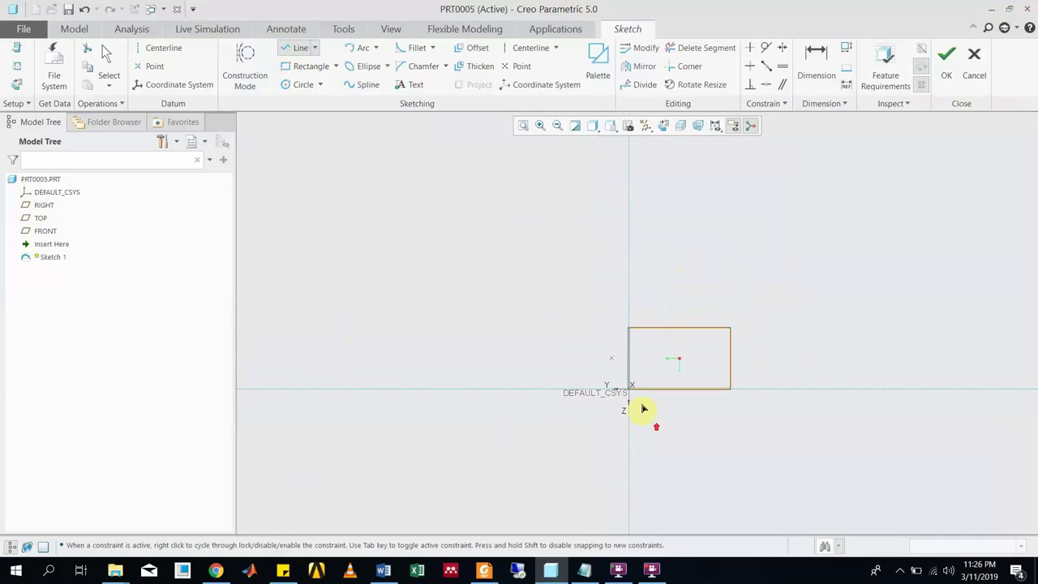
{"action": "left_click", "coordinate": [299, 48]}
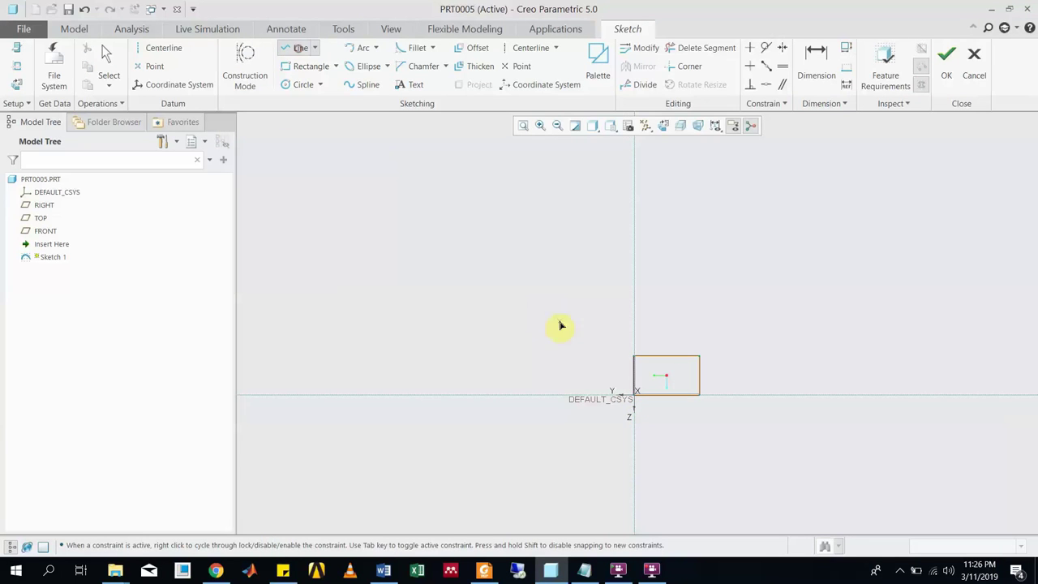
{"action": "scroll", "coordinate": [671, 350], "scroll_direction": "up", "scroll_amount": 5}
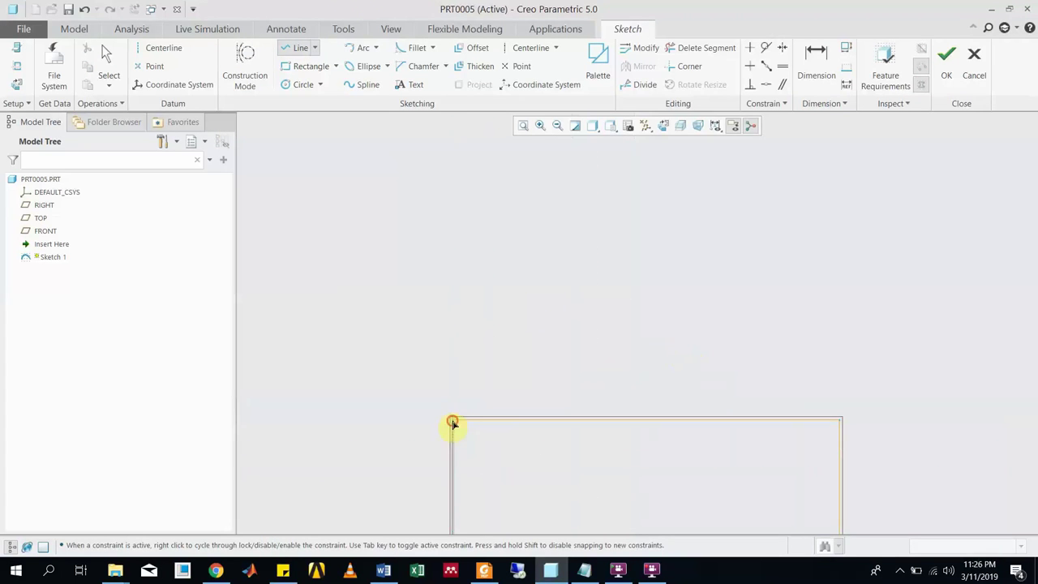
{"action": "scroll", "coordinate": [573, 260], "scroll_direction": "down", "scroll_amount": 2}
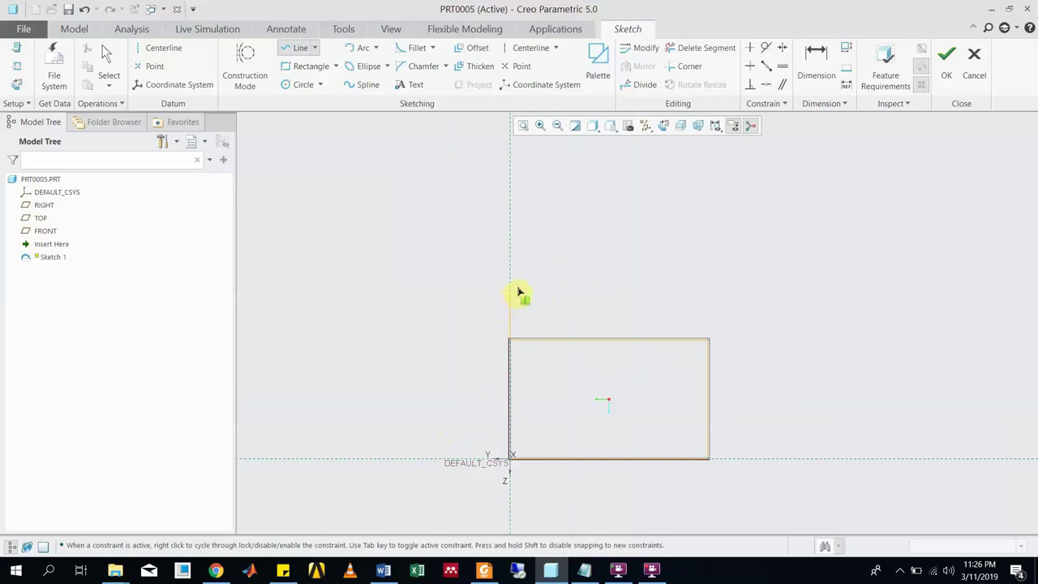
{"action": "left_click", "coordinate": [541, 340]}
{"action": "left_click", "coordinate": [686, 344]}
{"action": "middle_click", "coordinate": [482, 349]}
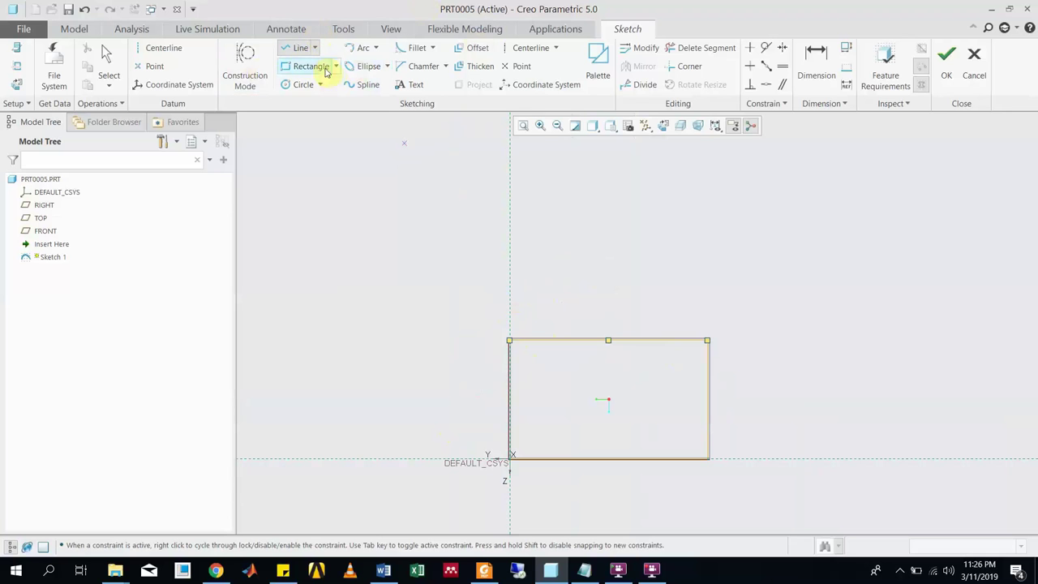
Sketch a vertical line about 48 mm upward from the profile's top edge, about 16 mm from the vertical reference, and close it horizontally to that reference.
{"action": "left_click", "coordinate": [298, 48]}
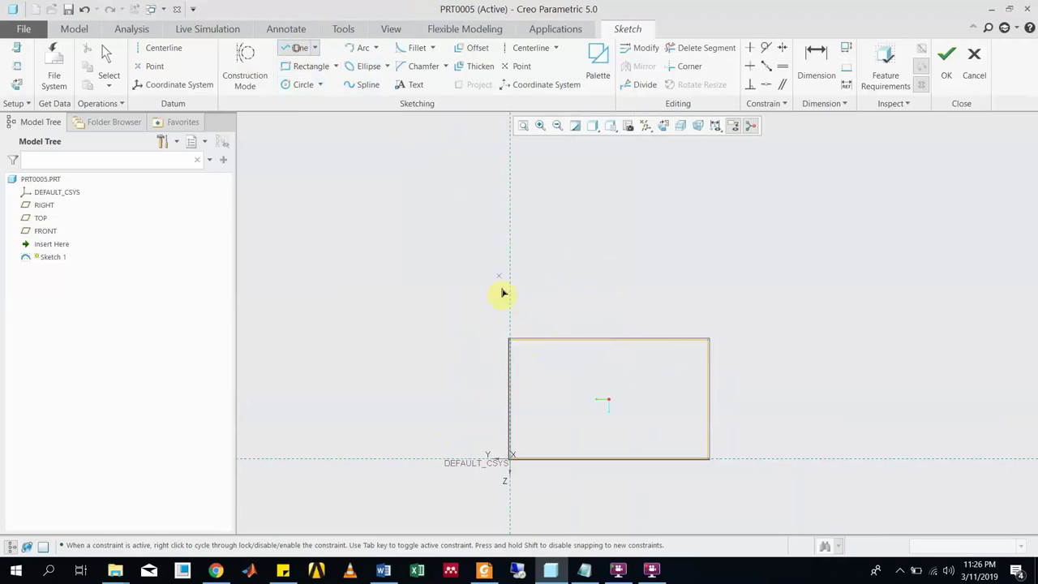
{"action": "left_click", "coordinate": [571, 341]}
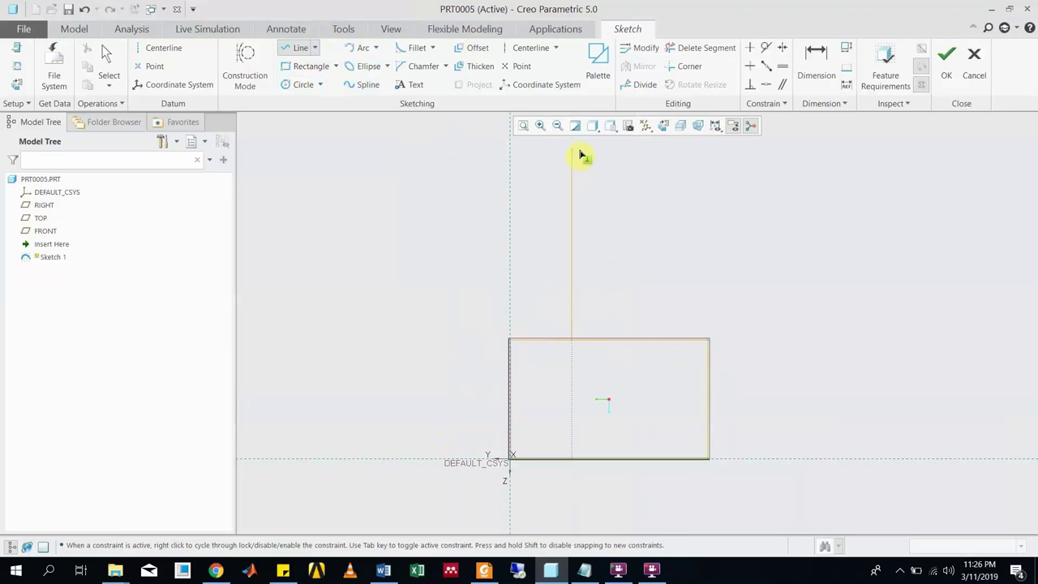
{"action": "left_click", "coordinate": [581, 153]}
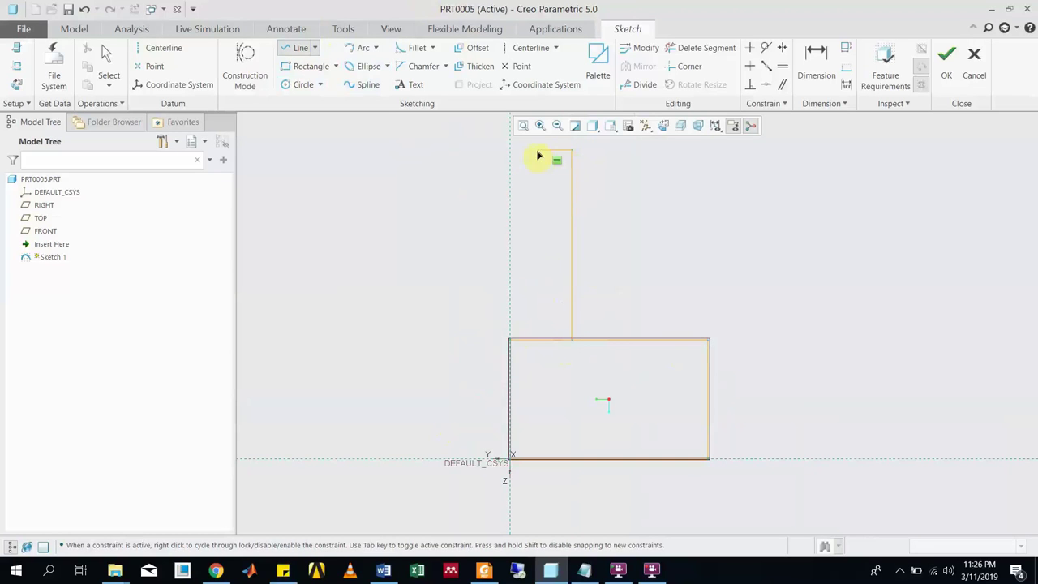
{"action": "left_click", "coordinate": [511, 149]}
{"action": "middle_click", "coordinate": [510, 150]}
Set the upper vertical line's length to 100 mm and its distance from the vertical reference to 10 mm.
{"action": "left_click", "coordinate": [815, 73]}
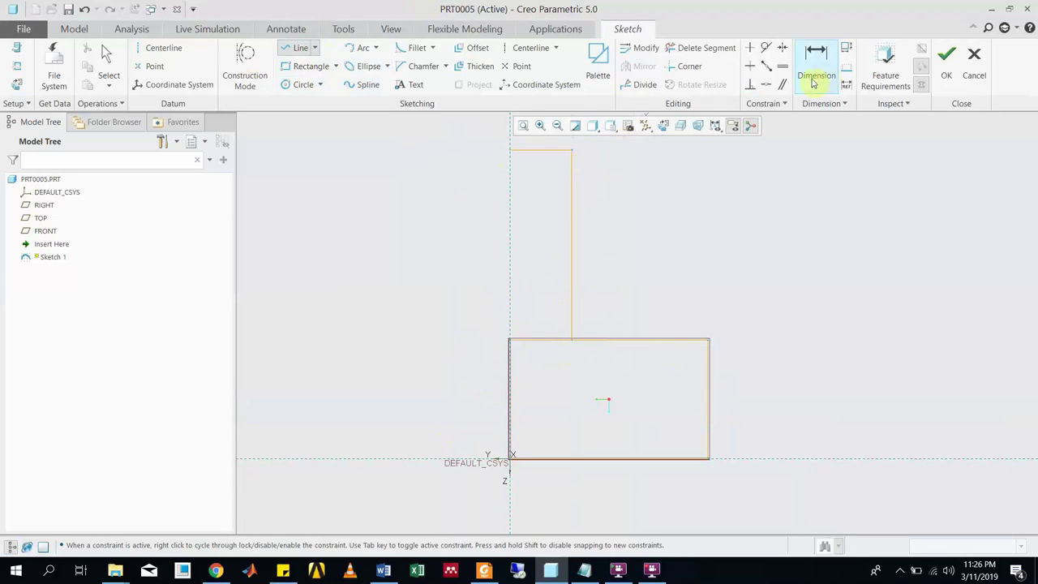
{"action": "double_click", "coordinate": [557, 270]}
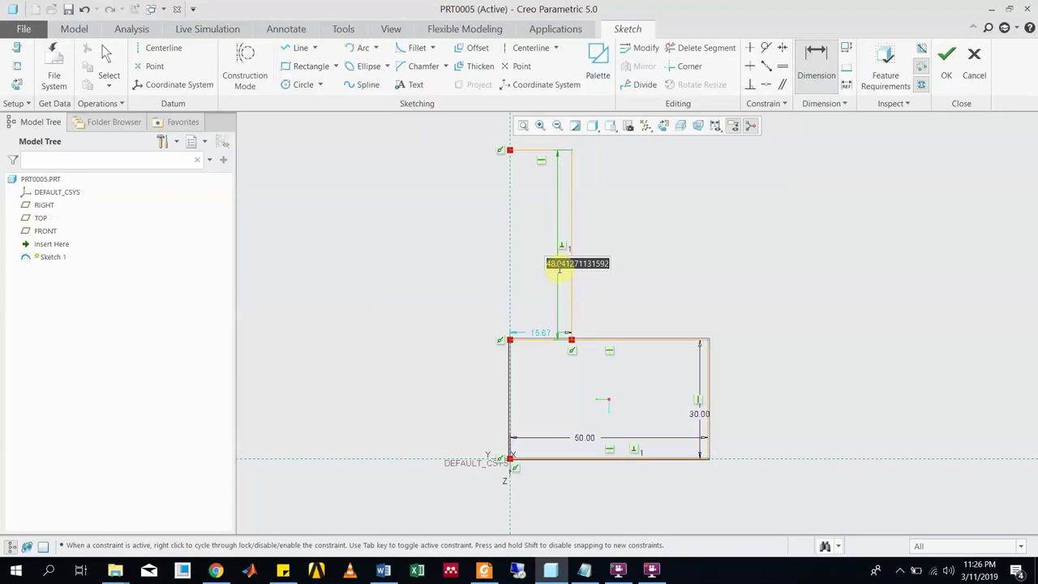
{"action": "type", "text": "100"}
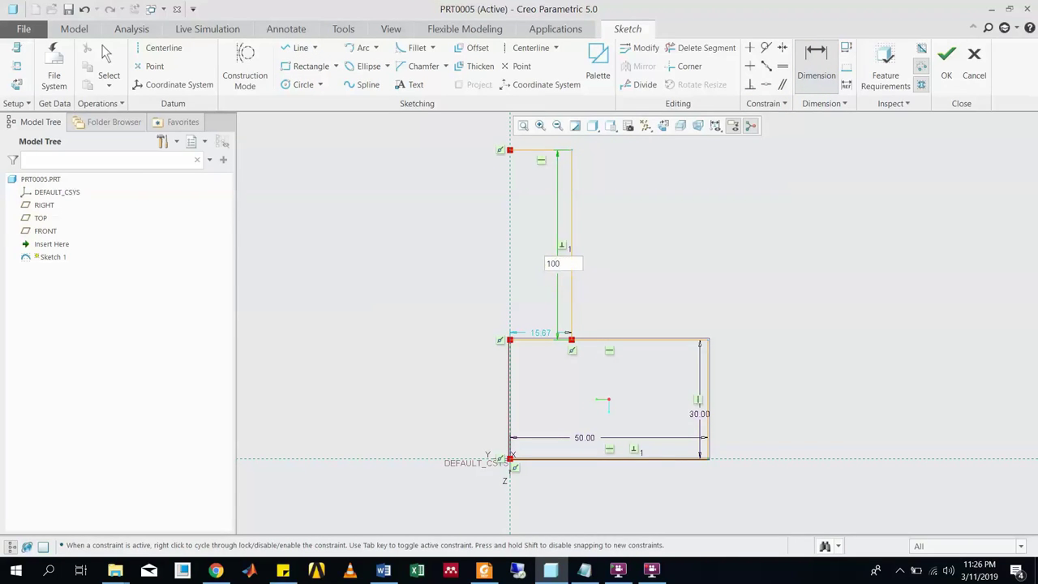
{"action": "key", "text": "Return"}
{"action": "scroll", "coordinate": [576, 321], "scroll_direction": "up", "scroll_amount": 1}
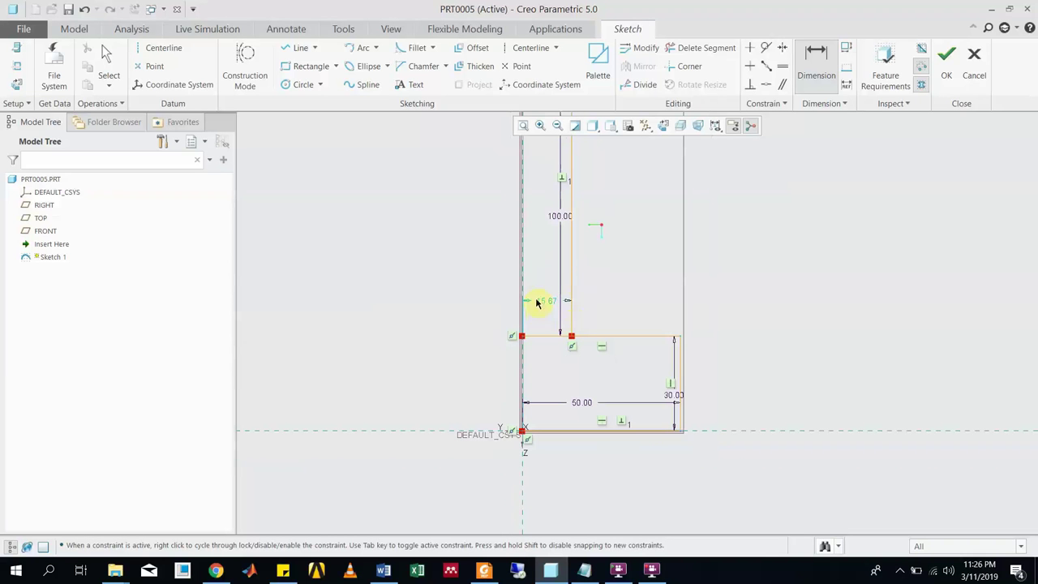
{"action": "double_click", "coordinate": [544, 304]}
{"action": "type", "text": "1"}
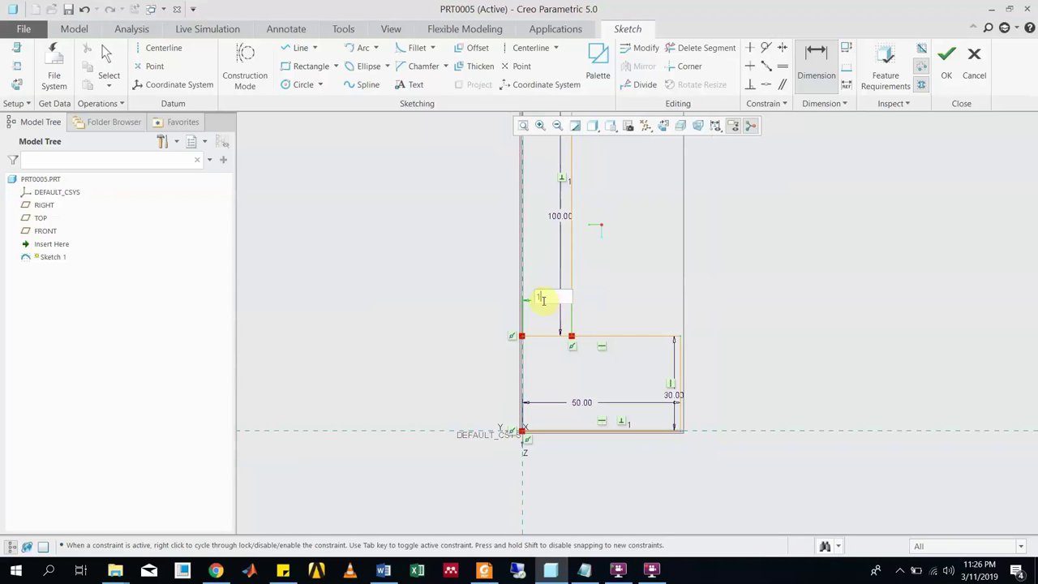
{"action": "type", "text": "0"}
{"action": "key", "text": "Return"}
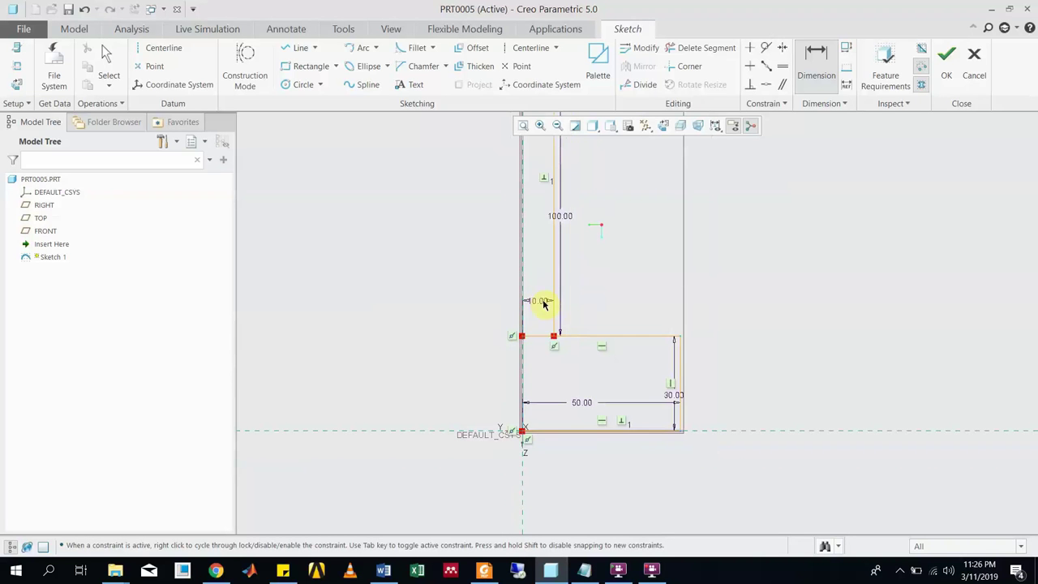
Trim the horizontal segment between the vertical reference and the upper vertical line, and close the profile with a line down to the origin.
{"action": "left_click", "coordinate": [699, 47]}
{"action": "left_click", "coordinate": [533, 337]}
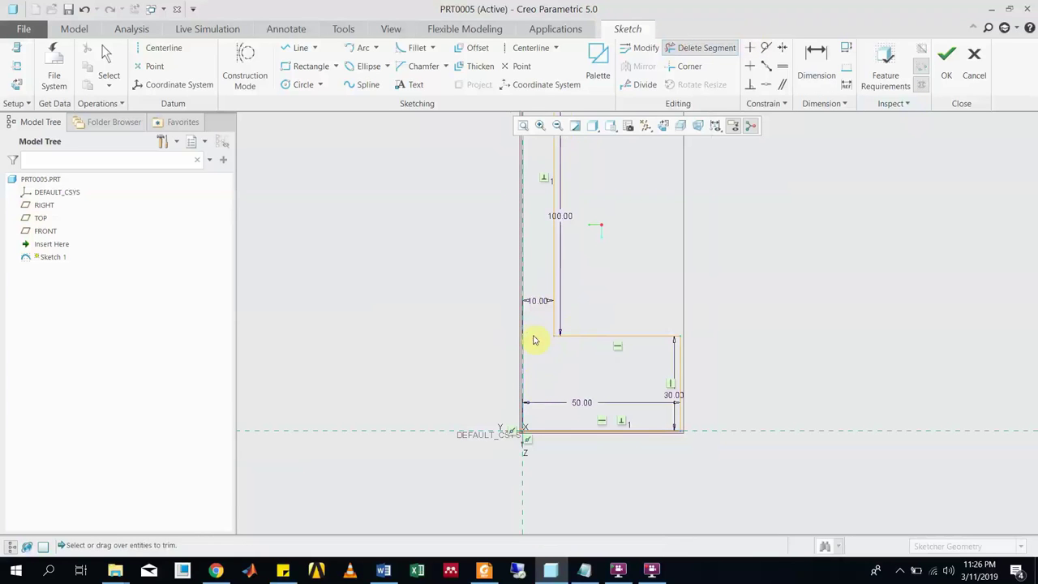
{"action": "scroll", "coordinate": [743, 366], "scroll_direction": "down", "scroll_amount": 4}
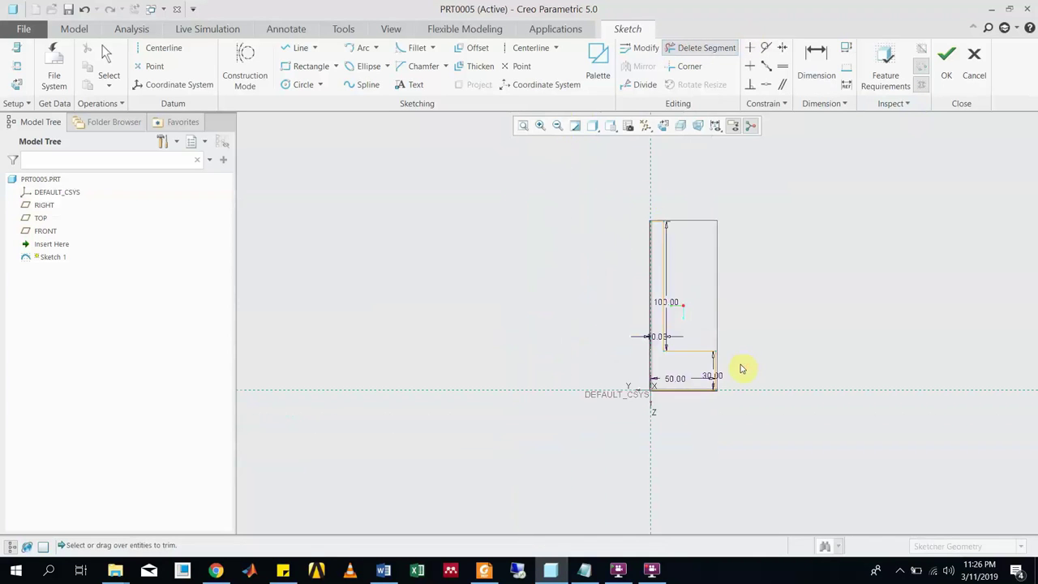
{"action": "left_click", "coordinate": [296, 48]}
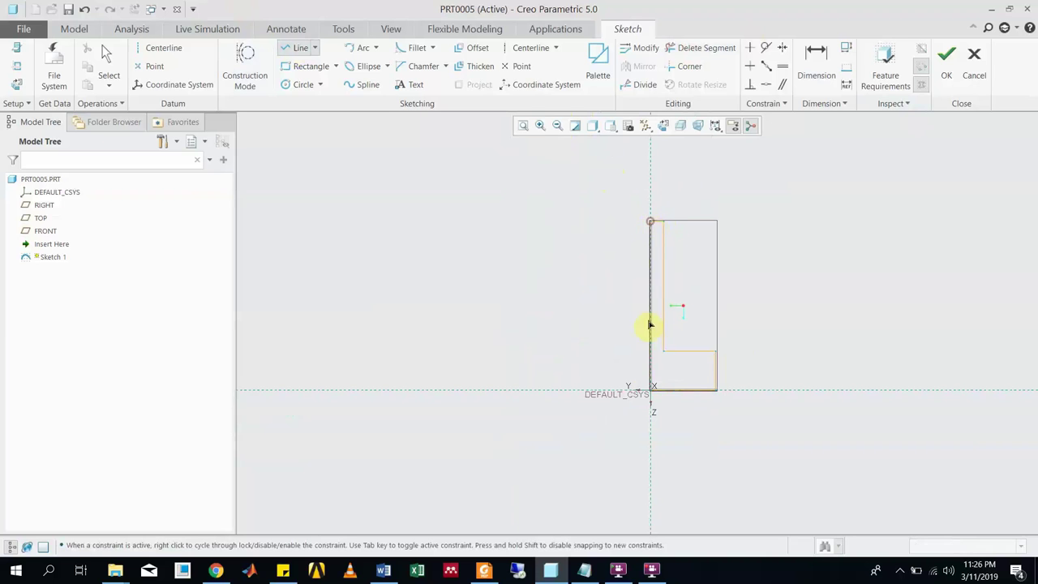
{"action": "left_click", "coordinate": [652, 390]}
{"action": "middle_click", "coordinate": [774, 314]}
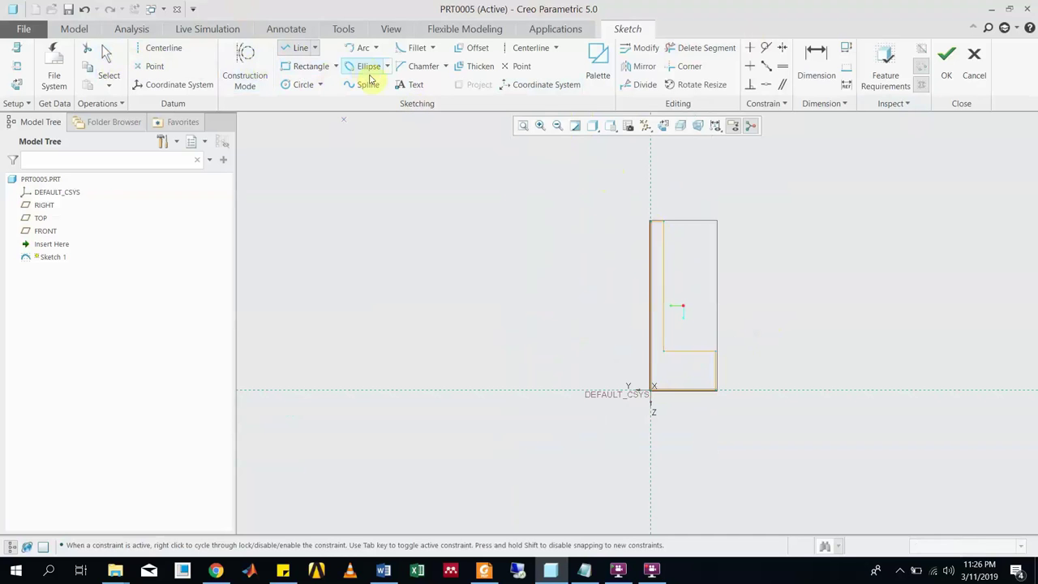
Add a datum centerline along the vertical reference through the origin and finish the sketch.
{"action": "left_click", "coordinate": [164, 47]}
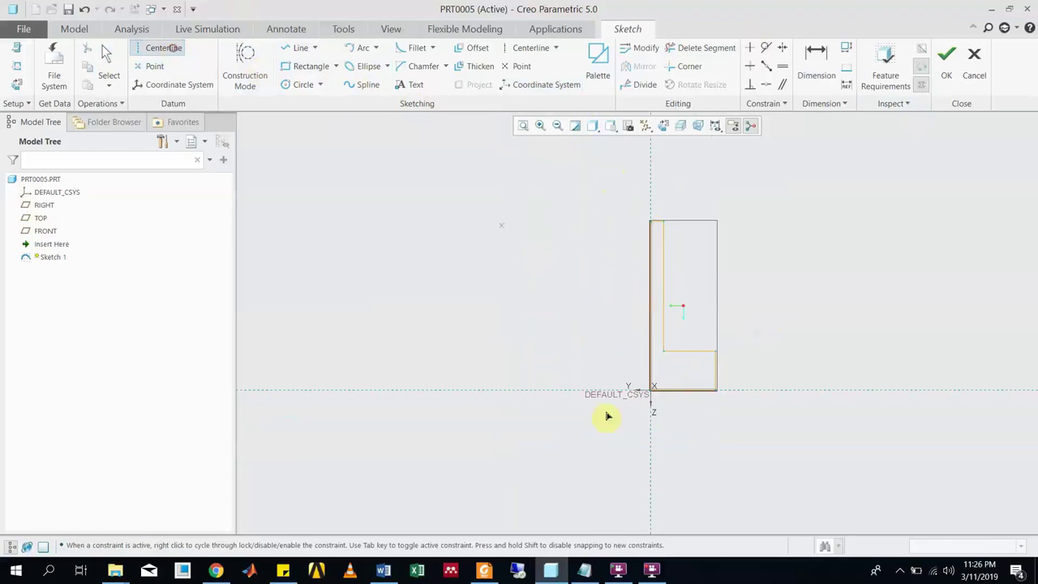
{"action": "left_click", "coordinate": [649, 387]}
{"action": "left_click", "coordinate": [654, 270]}
{"action": "left_click", "coordinate": [947, 75]}
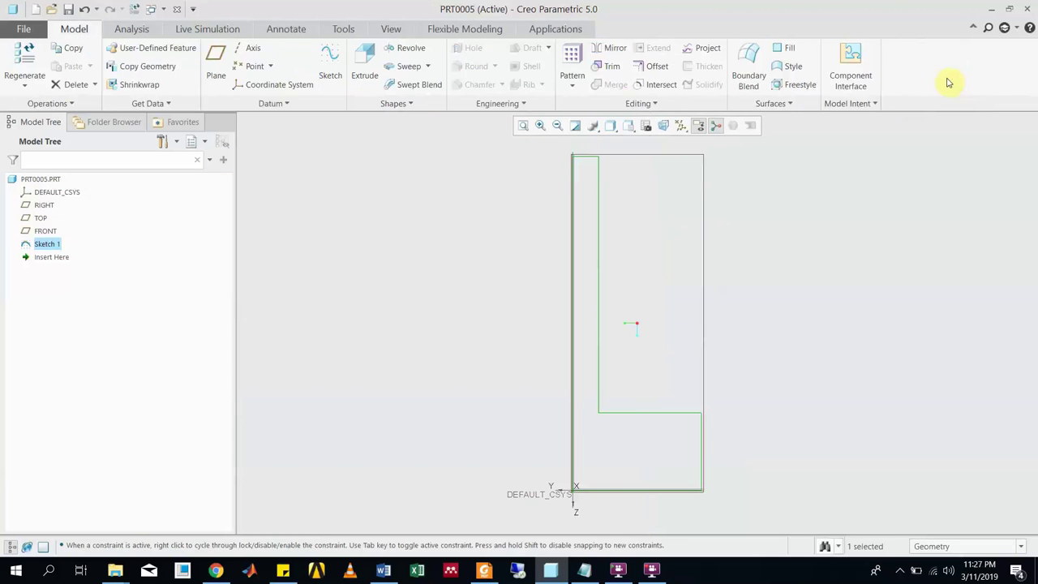
Revolve the stepped profile 360 degrees about its centerline as a solid.
{"action": "left_click", "coordinate": [393, 51]}
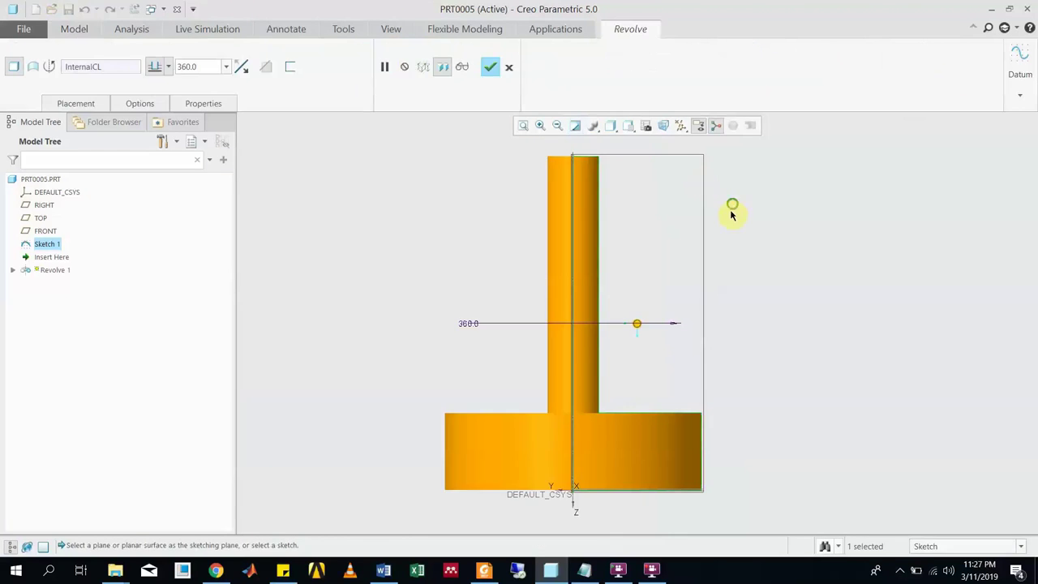
{"action": "middle_click_drag", "start_coordinate": [840, 287], "coordinate": [841, 260]}
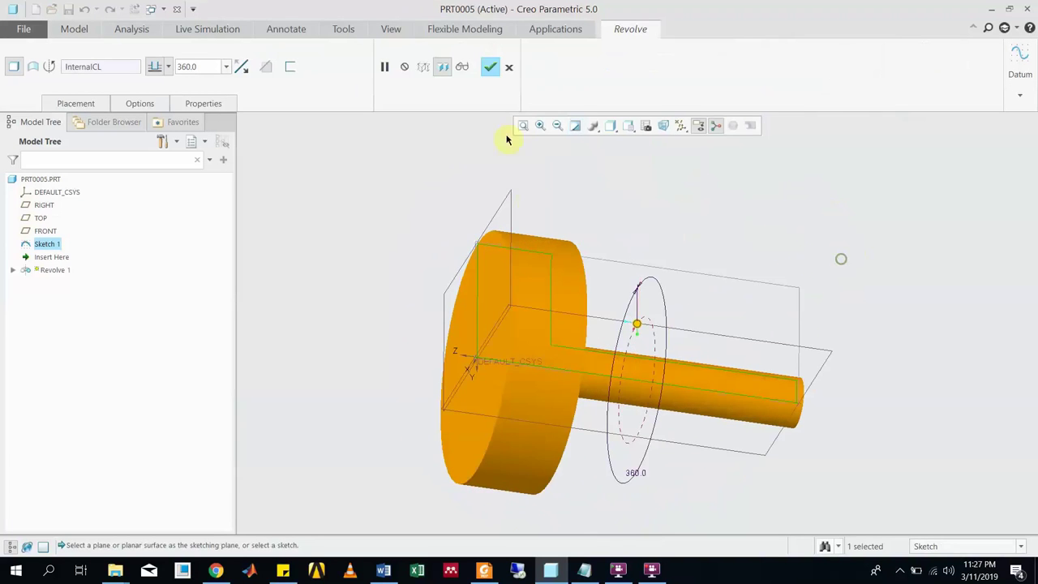
{"action": "left_click", "coordinate": [491, 68]}
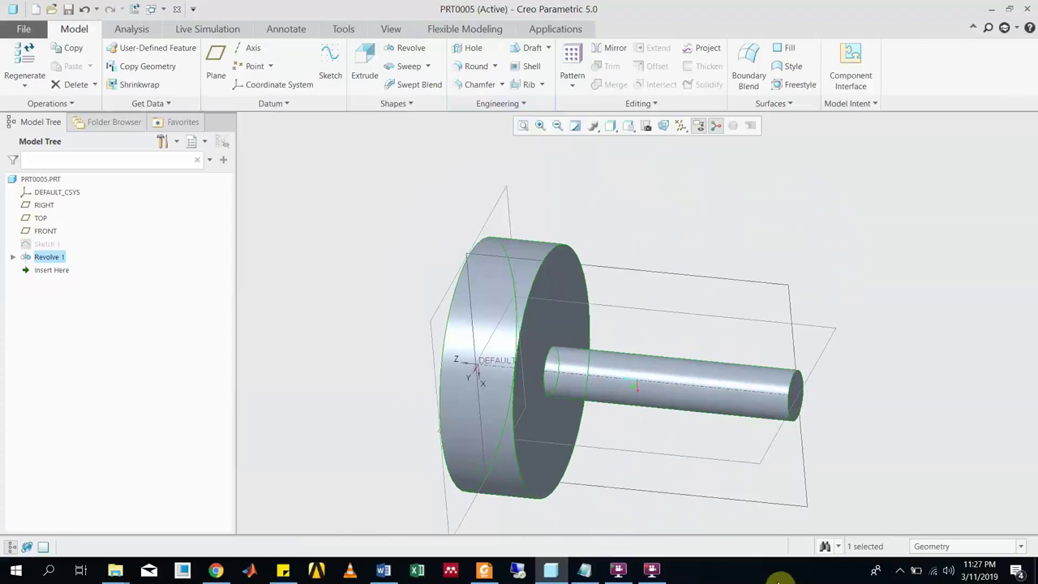
{"action": "left_click", "coordinate": [900, 571]}
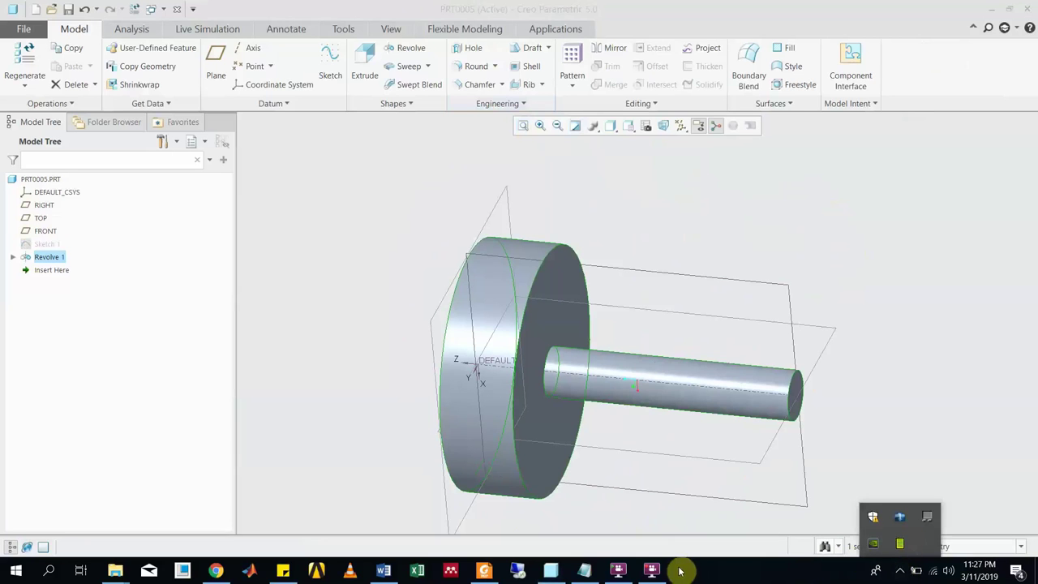
{"action": "left_click", "coordinate": [653, 570]}
{"action": "left_click", "coordinate": [439, 193]}
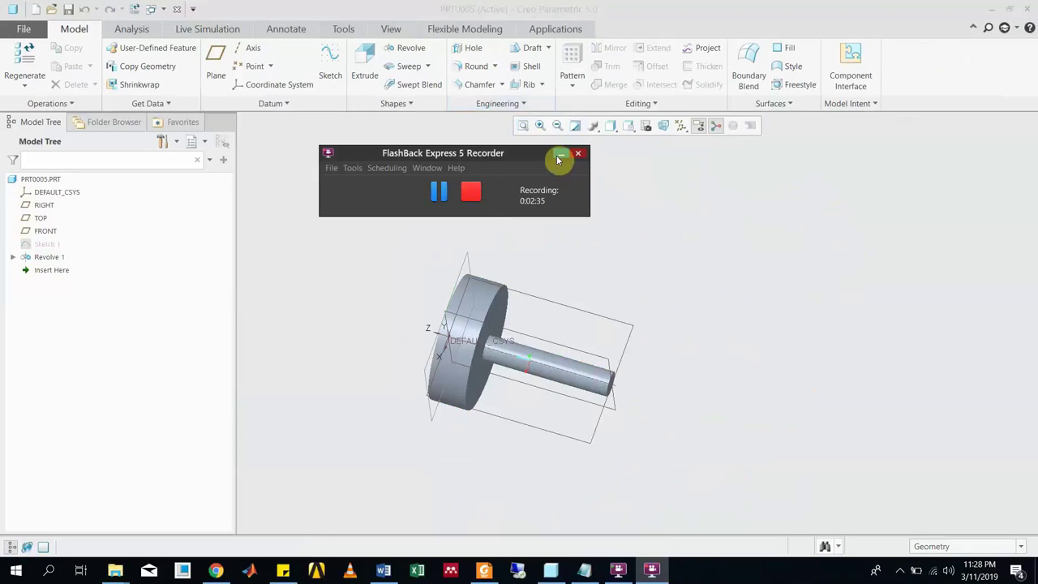
{"action": "left_click", "coordinate": [561, 153]}
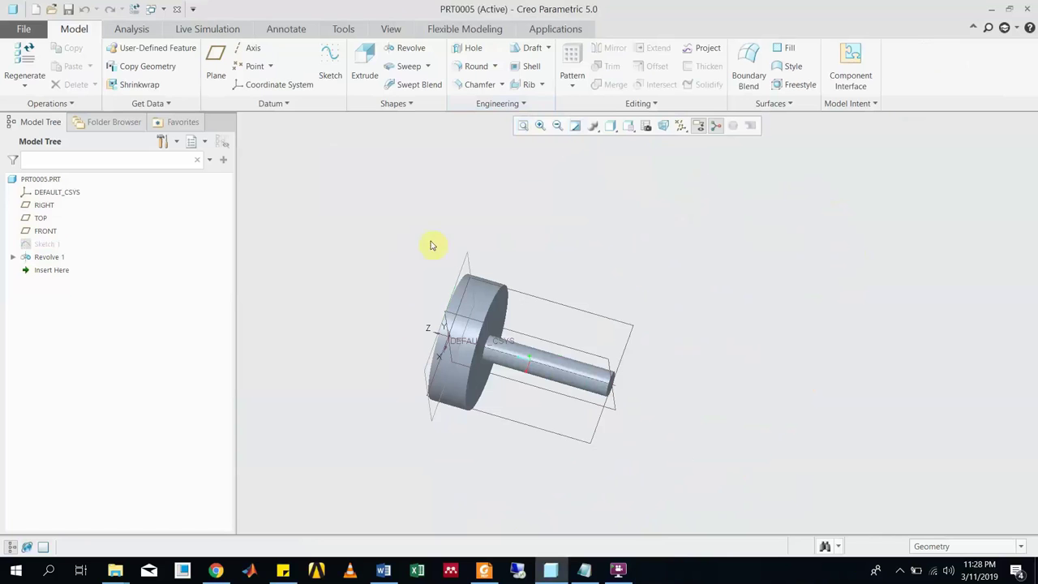
Reopen Sketch 1 for editing and orient the view parallel to the sketch plane.
{"action": "left_click", "coordinate": [47, 243]}
{"action": "right_click", "coordinate": [49, 242]}
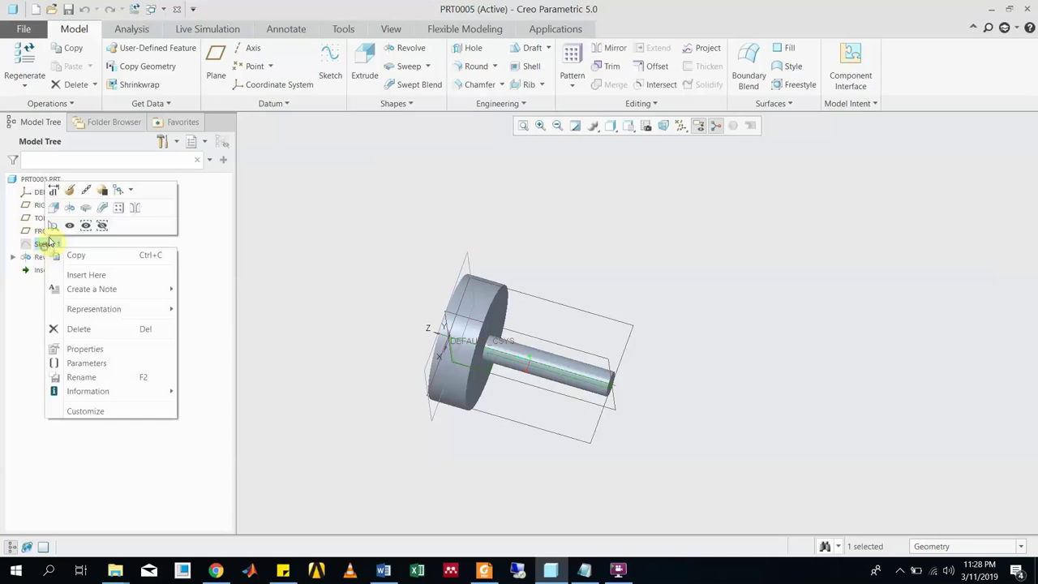
{"action": "left_click", "coordinate": [69, 190]}
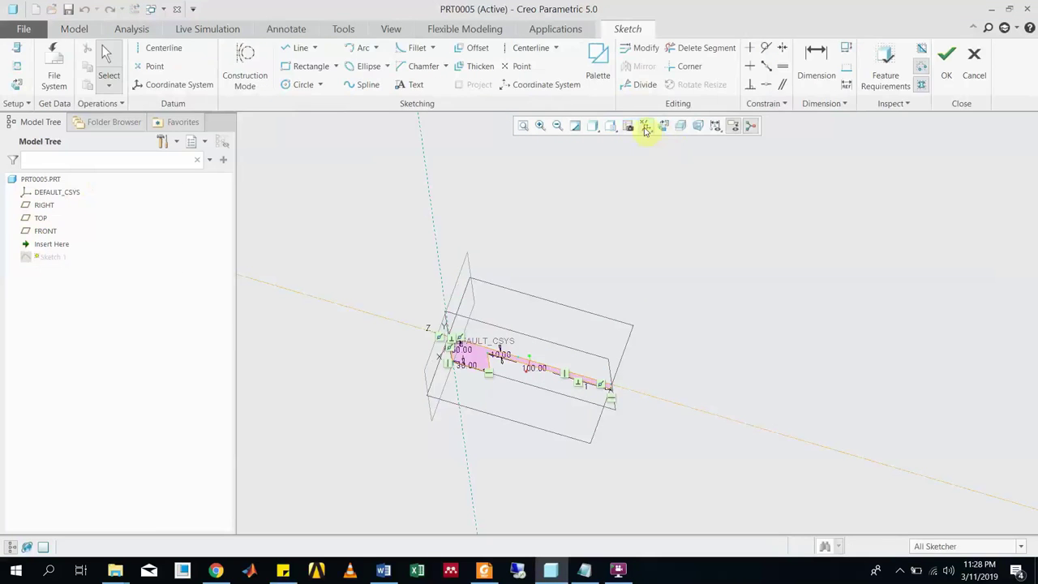
{"action": "left_click", "coordinate": [647, 129]}
{"action": "left_click", "coordinate": [656, 150]}
{"action": "left_click", "coordinate": [662, 125]}
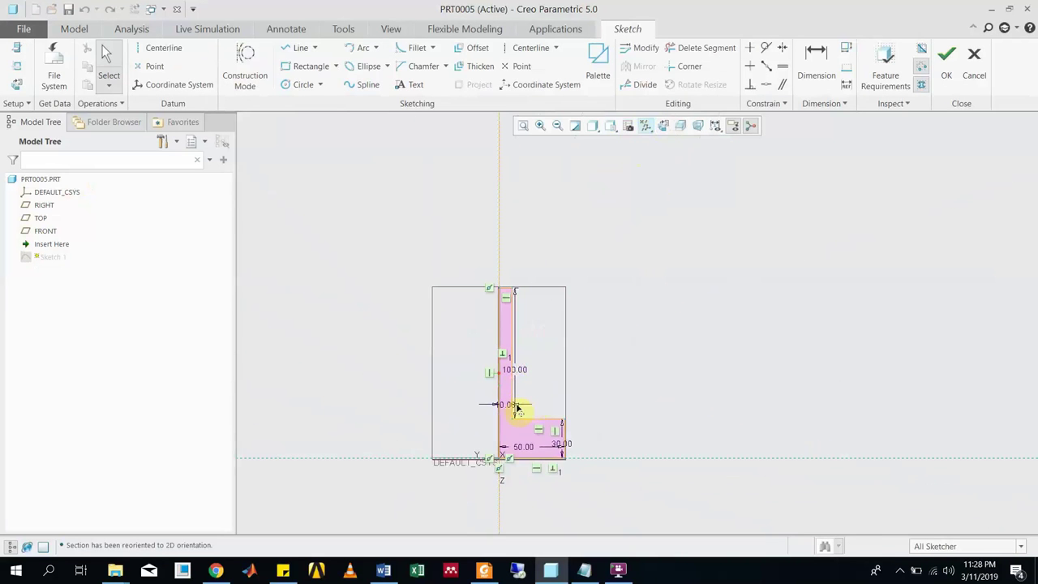
Set the upper vertical line's distance from the vertical reference to 20 mm and finish the sketch.
{"action": "double_click", "coordinate": [505, 405]}
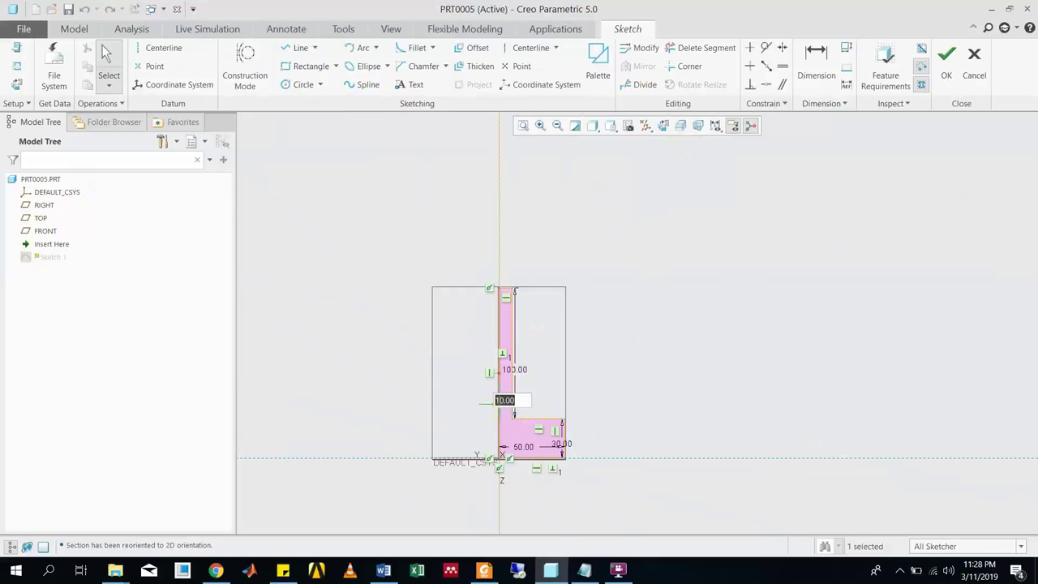
{"action": "type", "text": "20"}
{"action": "key", "text": "Return"}
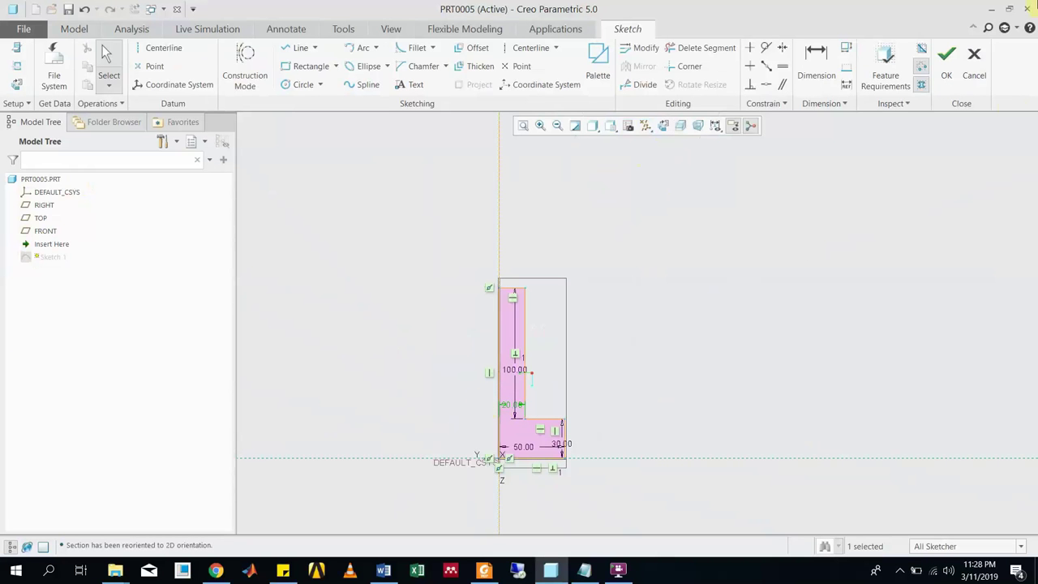
{"action": "left_click", "coordinate": [946, 65]}
Save a copy of the revolved part to the Desktop as wp1 in Part format.
{"action": "mouse_move", "coordinate": [941, 234]}
{"action": "middle_mouse_down"}
{"action": "mouse_move", "coordinate": [974, 323]}
{"action": "mouse_move", "coordinate": [1024, 311]}
{"action": "middle_mouse_up"}
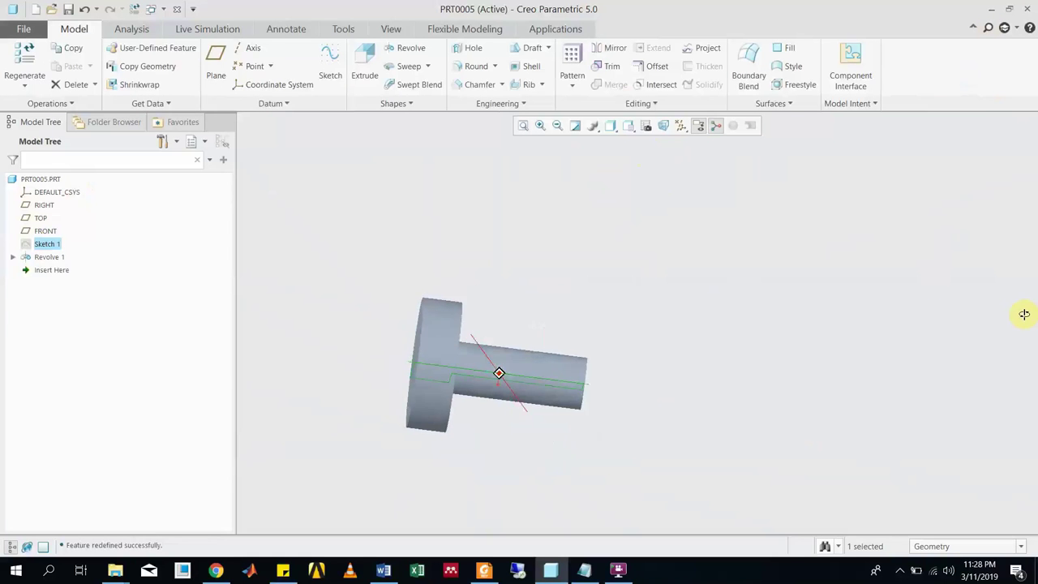
{"action": "scroll", "coordinate": [491, 359], "scroll_direction": "down", "scroll_amount": 2}
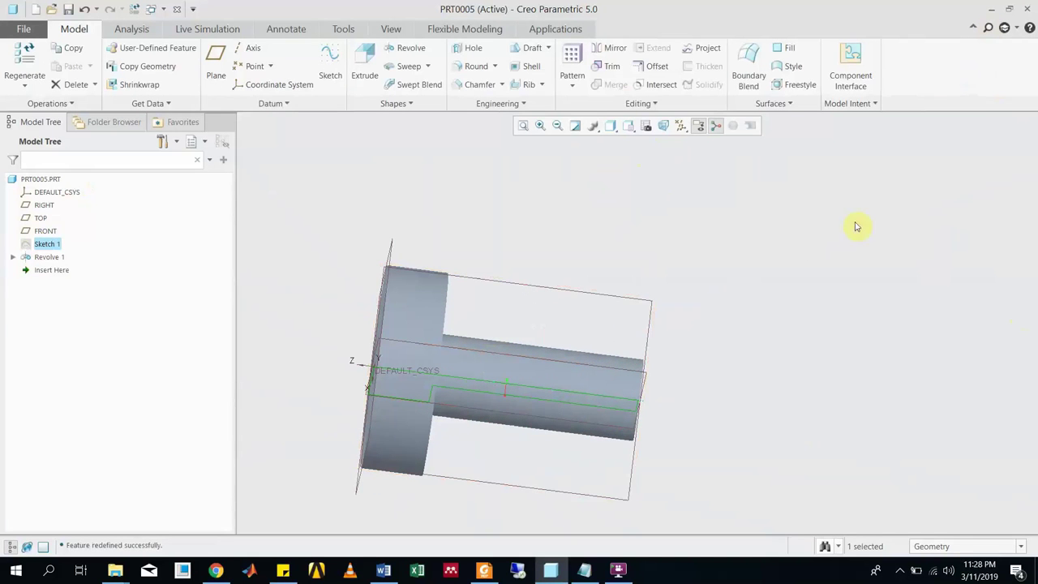
{"action": "middle_click_drag", "start_coordinate": [682, 255], "coordinate": [664, 245]}
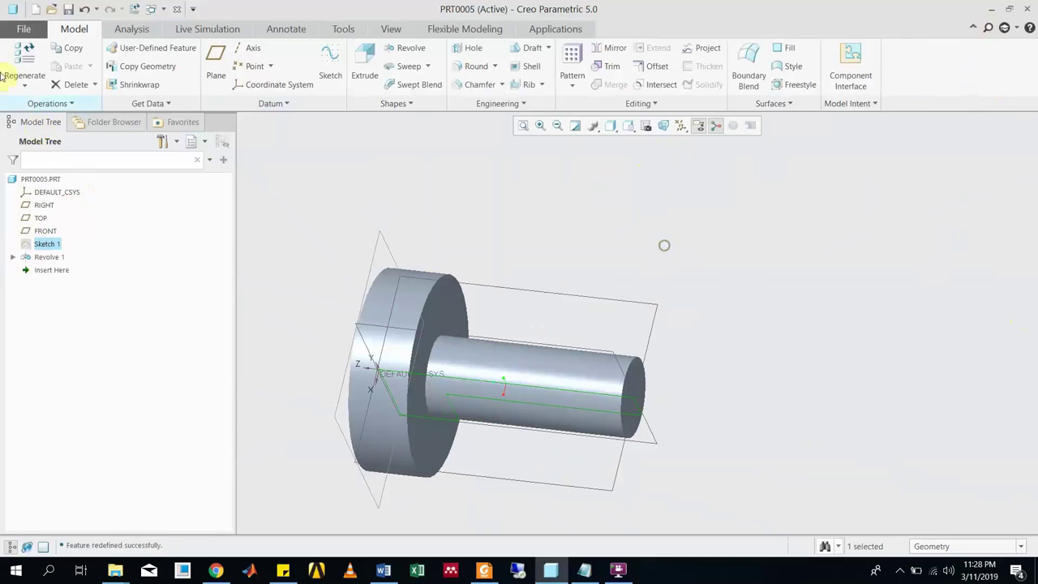
{"action": "left_click", "coordinate": [24, 28]}
{"action": "left_click", "coordinate": [41, 125]}
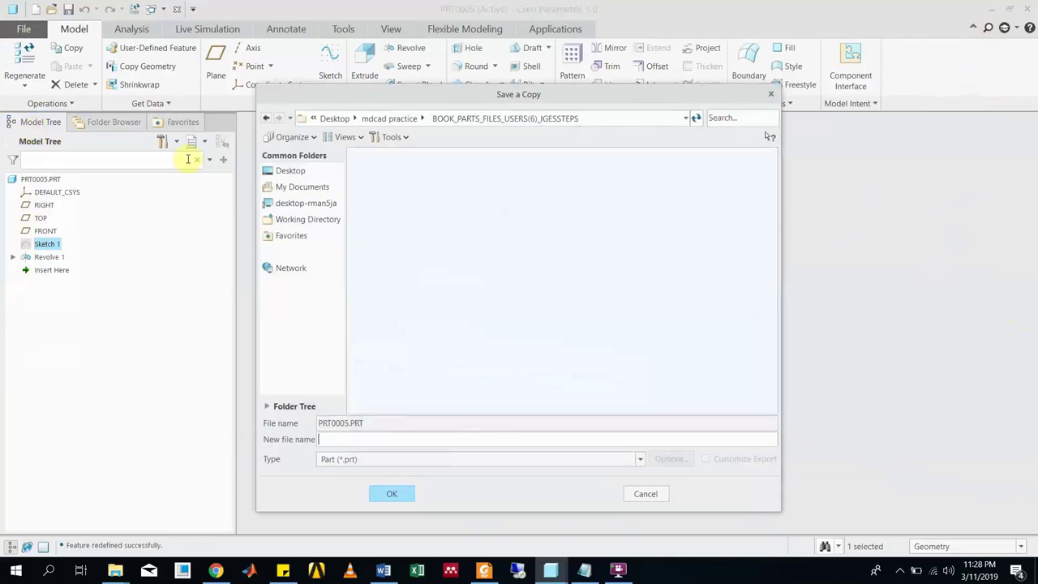
{"action": "left_click", "coordinate": [289, 170]}
{"action": "left_click", "coordinate": [354, 438]}
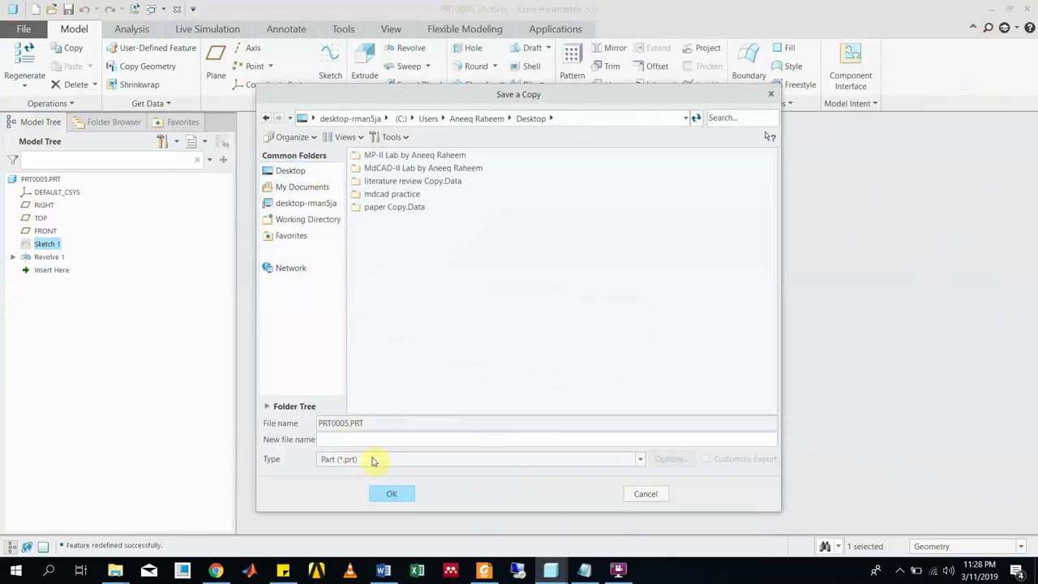
{"action": "type", "text": "wp1"}
{"action": "key", "text": "Return"}
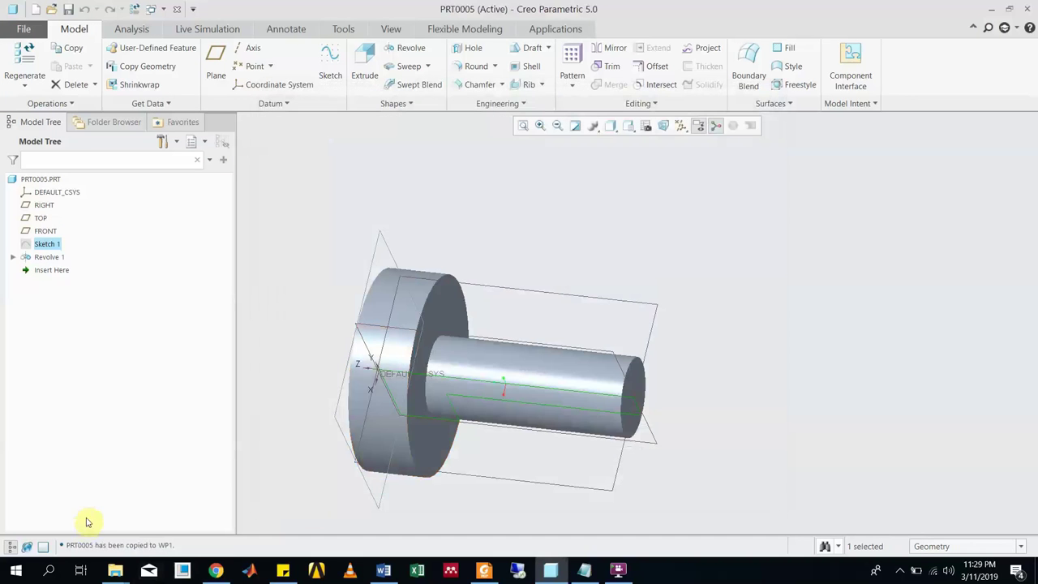
Close the part and create a manufacturing file of sub-type NC assembly, using the mmns_mfg_nc template instead of the default one.
{"action": "left_click", "coordinate": [19, 28]}
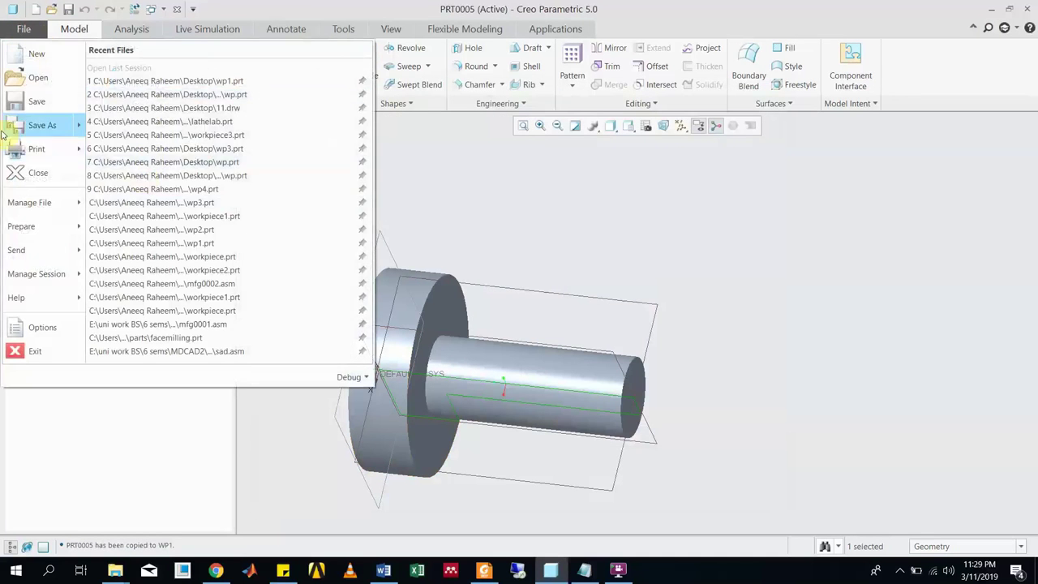
{"action": "left_click", "coordinate": [15, 173]}
{"action": "left_click", "coordinate": [15, 65]}
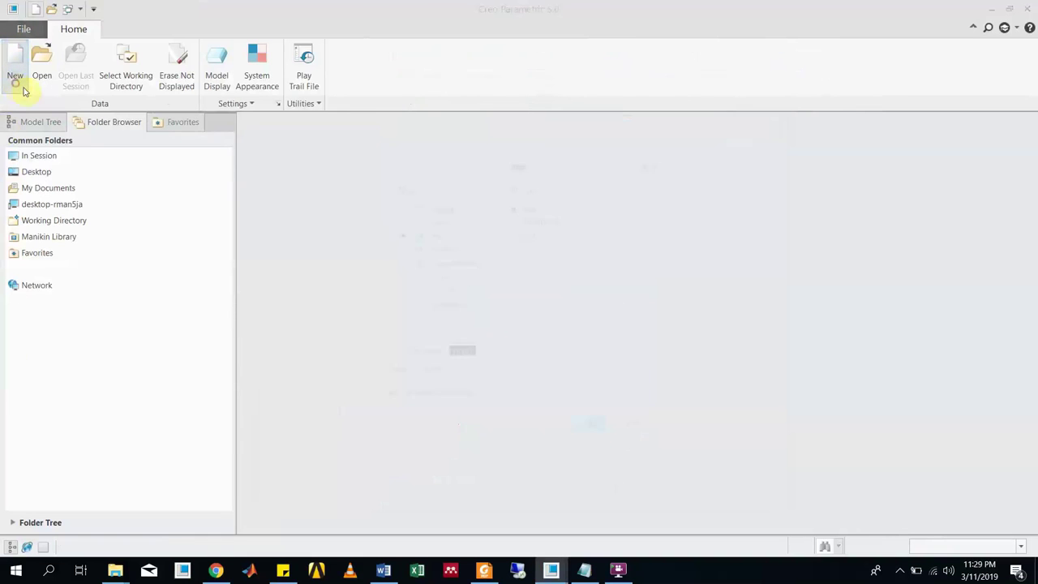
{"action": "left_click", "coordinate": [459, 271]}
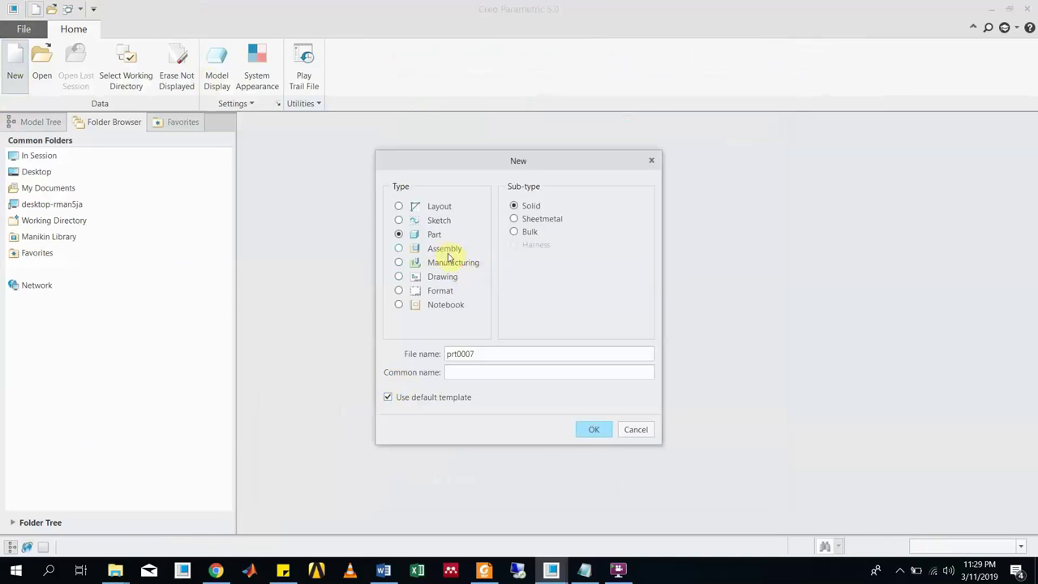
{"action": "left_click", "coordinate": [422, 398]}
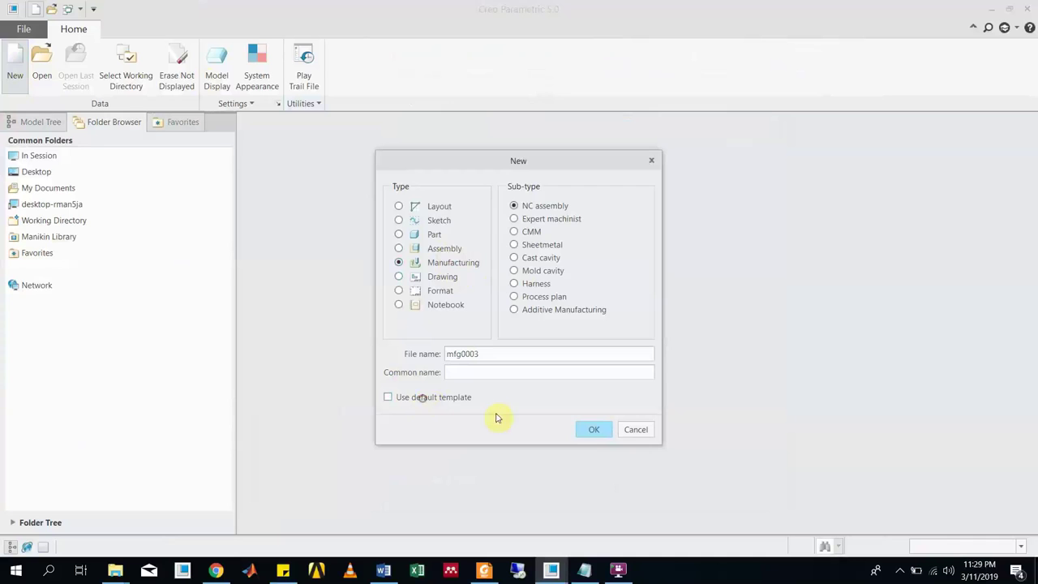
{"action": "left_click", "coordinate": [594, 434]}
{"action": "left_click", "coordinate": [430, 246]}
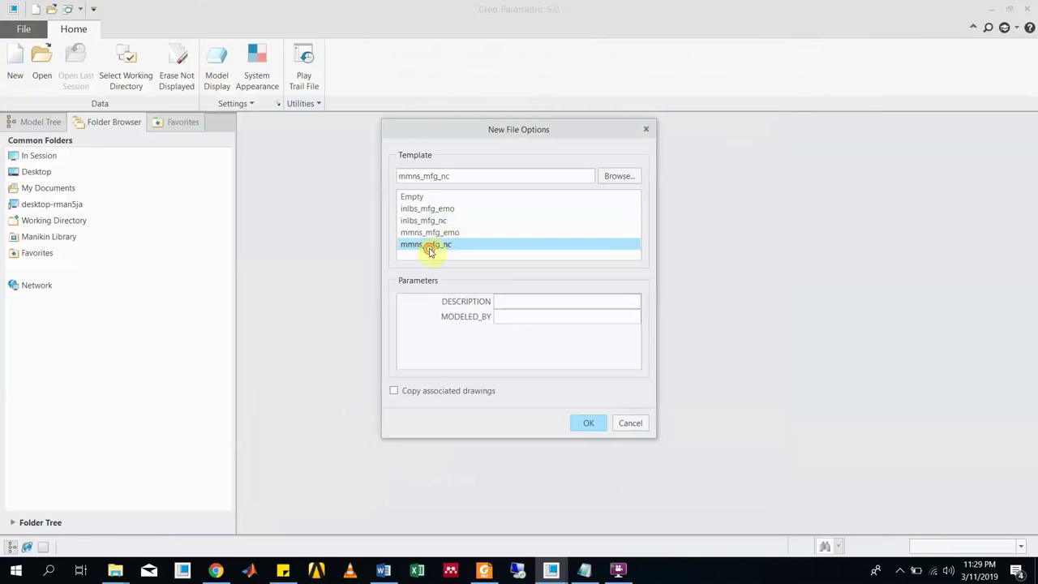
{"action": "double_click", "coordinate": [430, 245]}
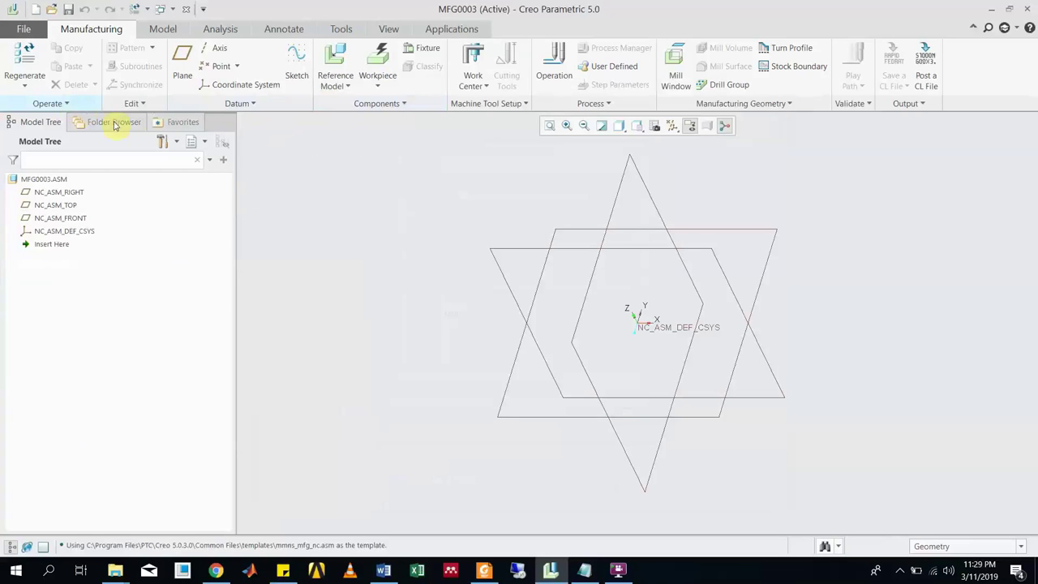
Include suppressed objects in the model tree's display filters and apply the filter settings.
{"action": "left_click", "coordinate": [163, 142]}
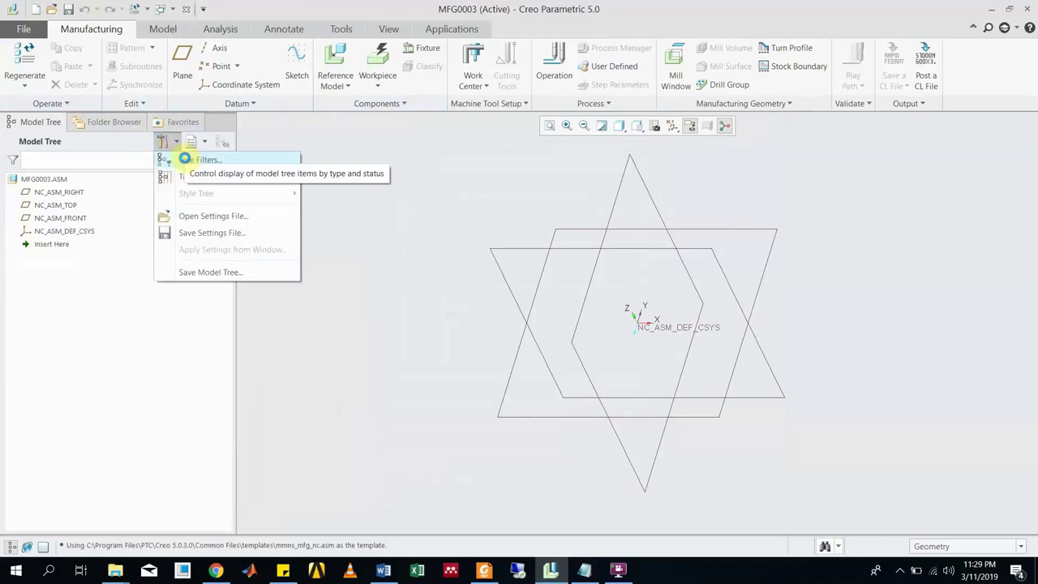
{"action": "left_click", "coordinate": [185, 159]}
{"action": "left_click", "coordinate": [340, 291]}
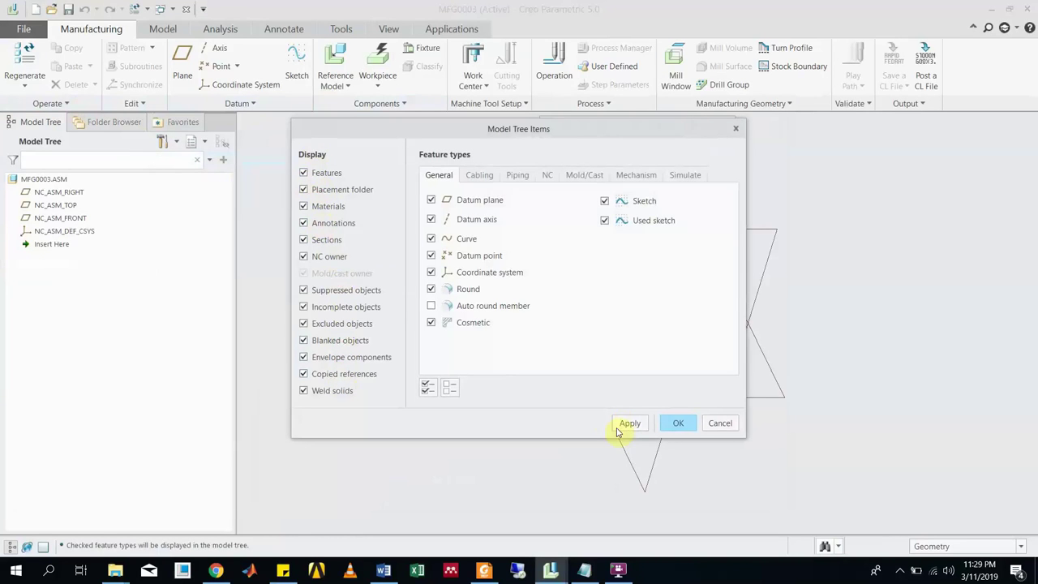
{"action": "left_click", "coordinate": [673, 422]}
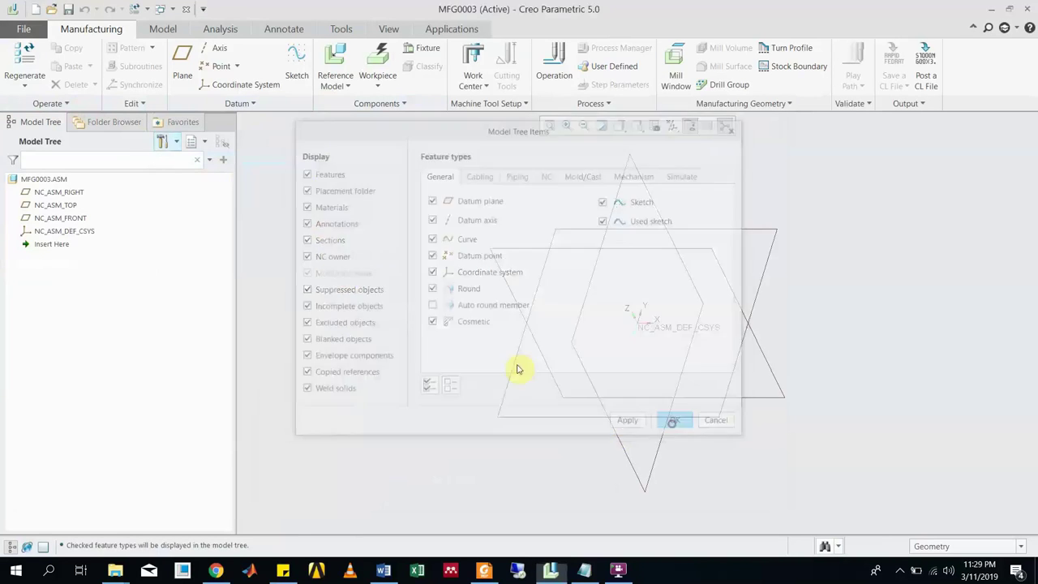
Assemble wp1.prt as the reference model and place it with the Default constraint.
{"action": "left_click", "coordinate": [332, 84]}
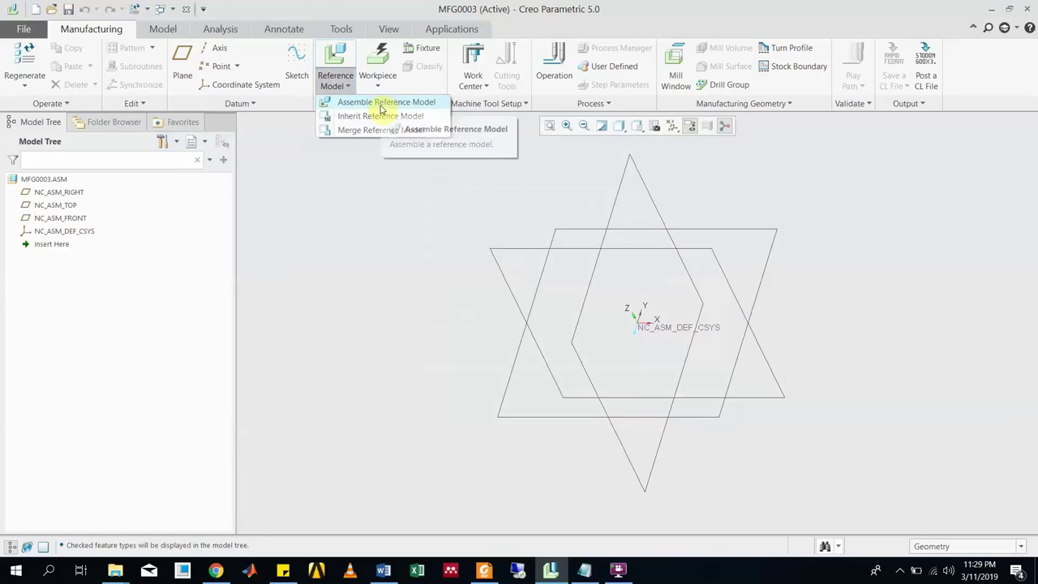
{"action": "left_click", "coordinate": [383, 104]}
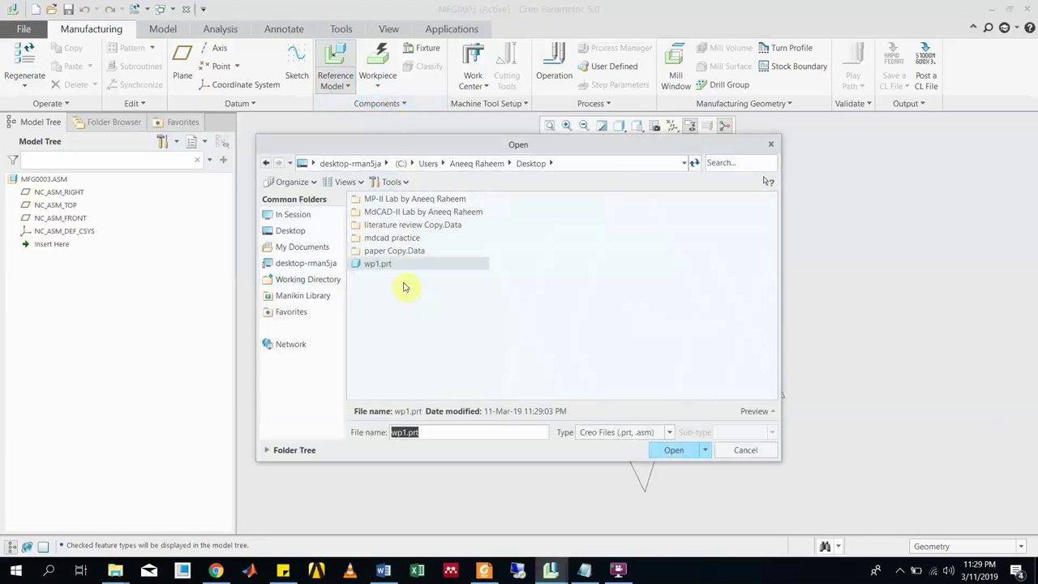
{"action": "left_click", "coordinate": [673, 449]}
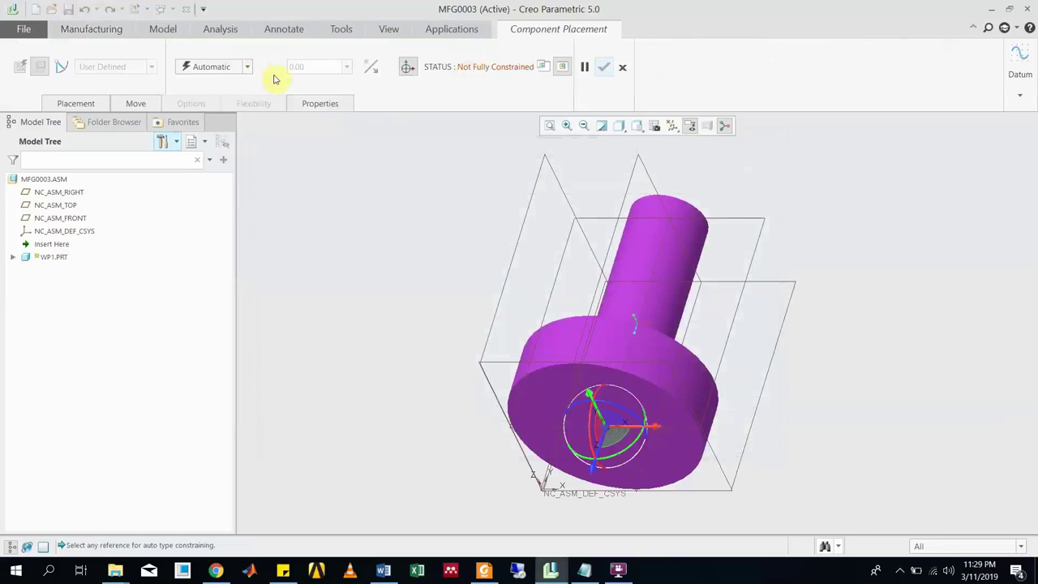
{"action": "left_click", "coordinate": [248, 68]}
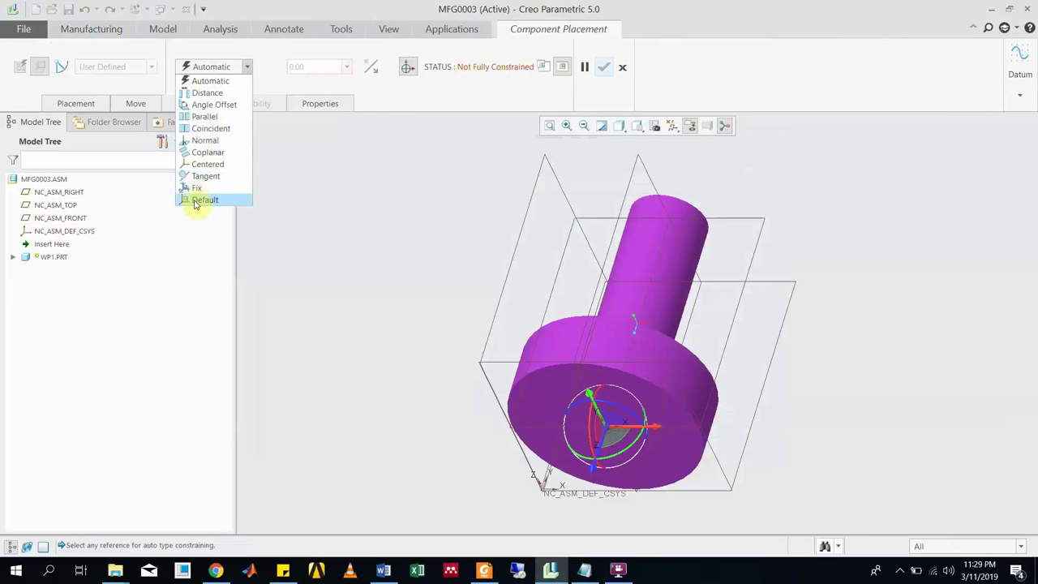
{"action": "left_click", "coordinate": [196, 200]}
{"action": "left_click", "coordinate": [602, 70]}
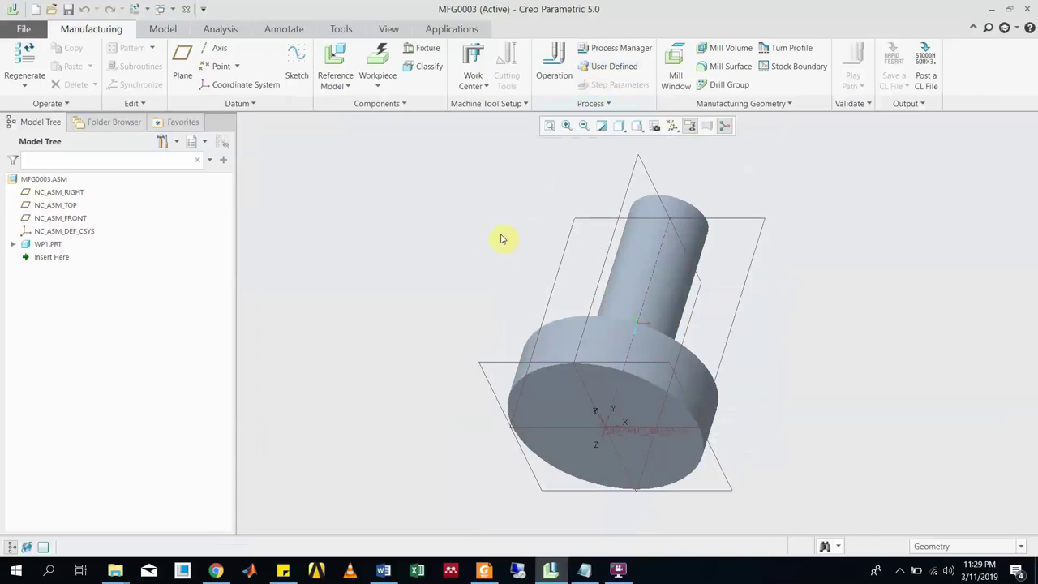
Start an automatic workpiece around the reference model and switch its stock shape from rectangular to round.
{"action": "middle_click_drag", "start_coordinate": [501, 238], "coordinate": [445, 267]}
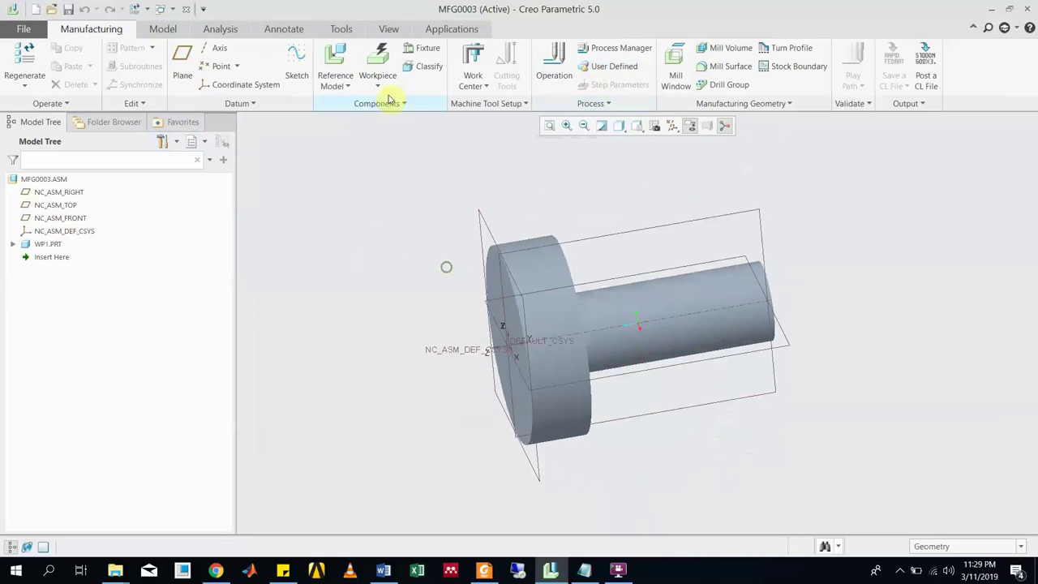
{"action": "left_click", "coordinate": [381, 86]}
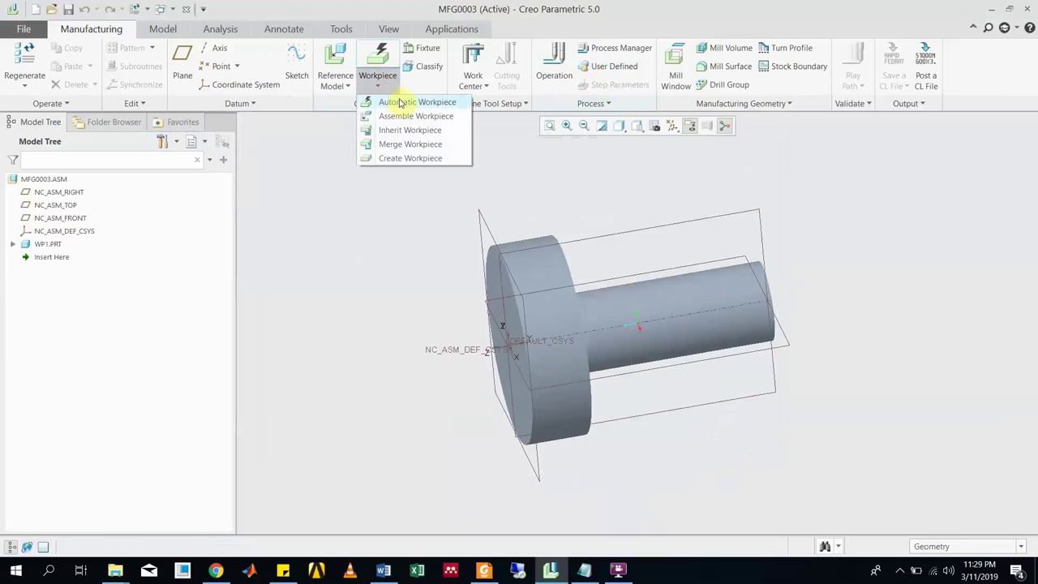
{"action": "left_click", "coordinate": [398, 102]}
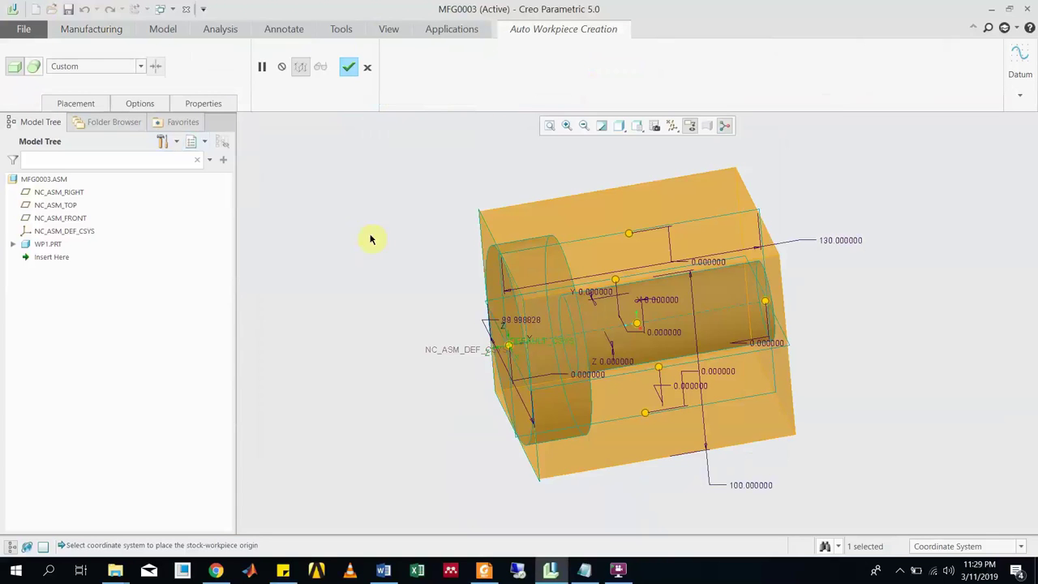
{"action": "mouse_move", "coordinate": [370, 238]}
{"action": "middle_mouse_down"}
{"action": "mouse_move", "coordinate": [322, 236]}
{"action": "mouse_move", "coordinate": [329, 252]}
{"action": "mouse_move", "coordinate": [355, 250]}
{"action": "middle_mouse_up"}
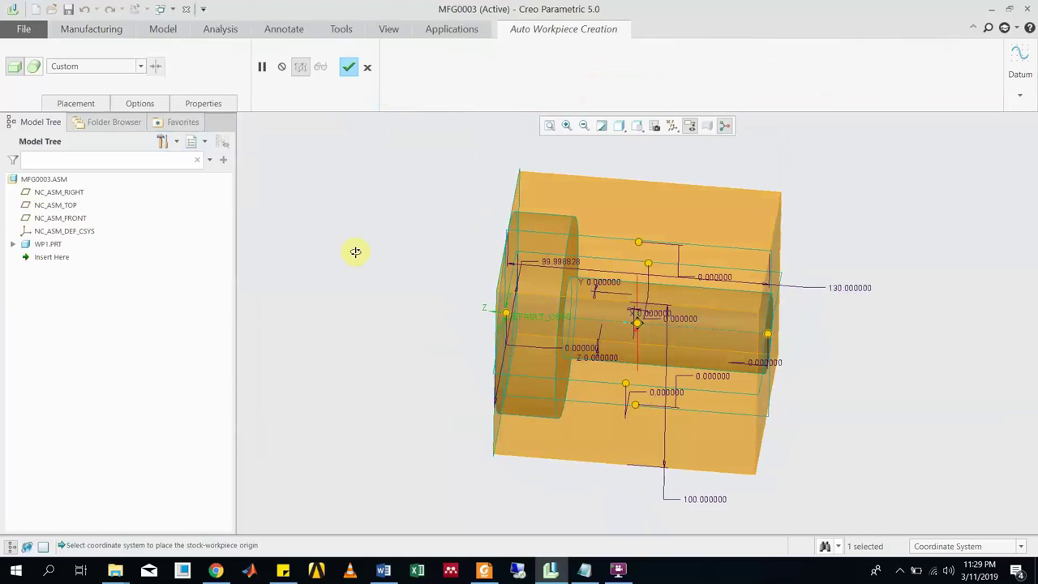
{"action": "left_click", "coordinate": [33, 66]}
{"action": "middle_click_drag", "start_coordinate": [406, 245], "coordinate": [454, 309]}
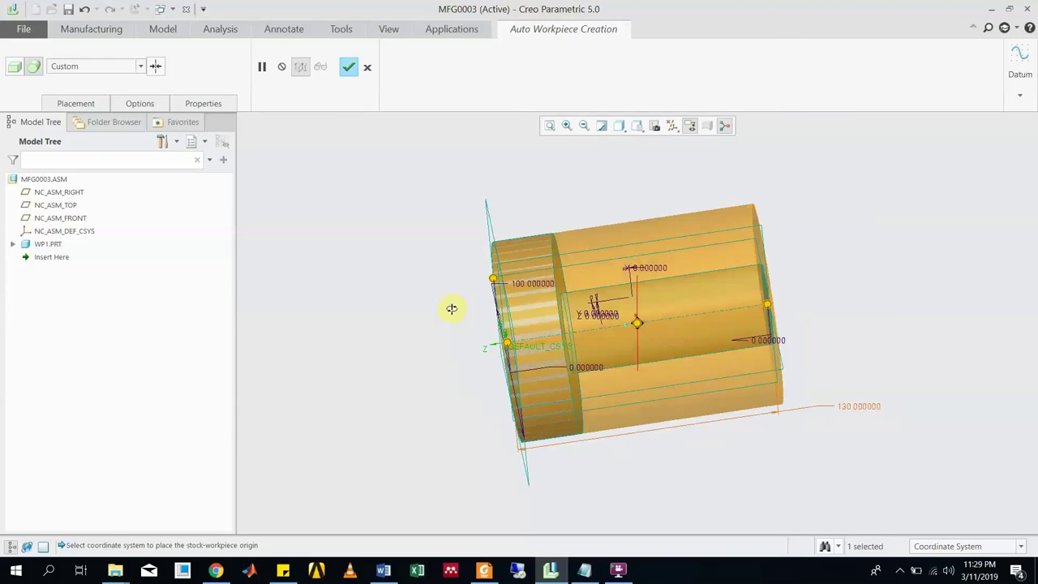
Set the round workpiece's total diameter to 110 mm.
{"action": "left_click", "coordinate": [76, 104]}
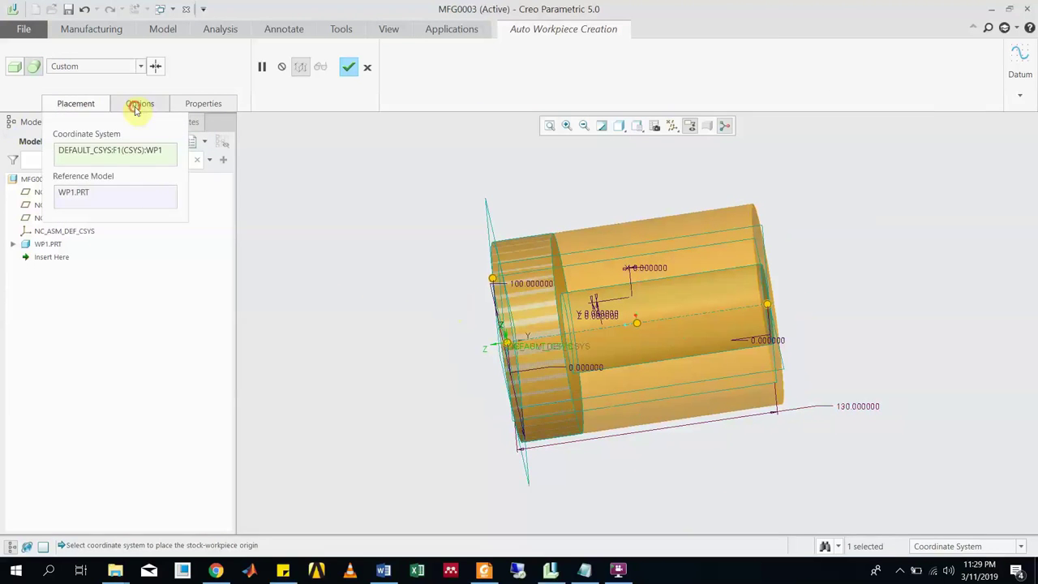
{"action": "left_click", "coordinate": [139, 104]}
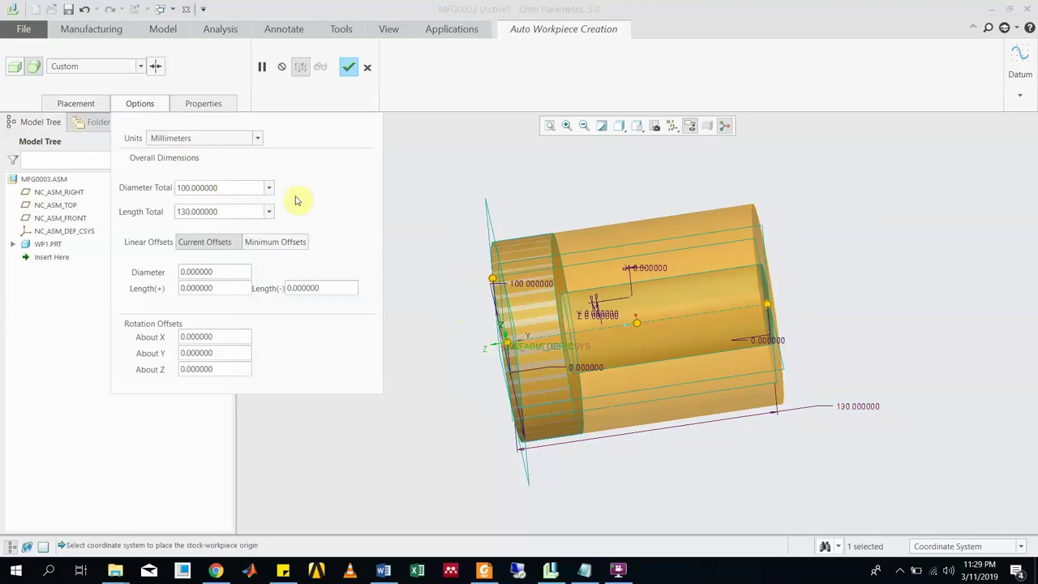
{"action": "double_click", "coordinate": [246, 189]}
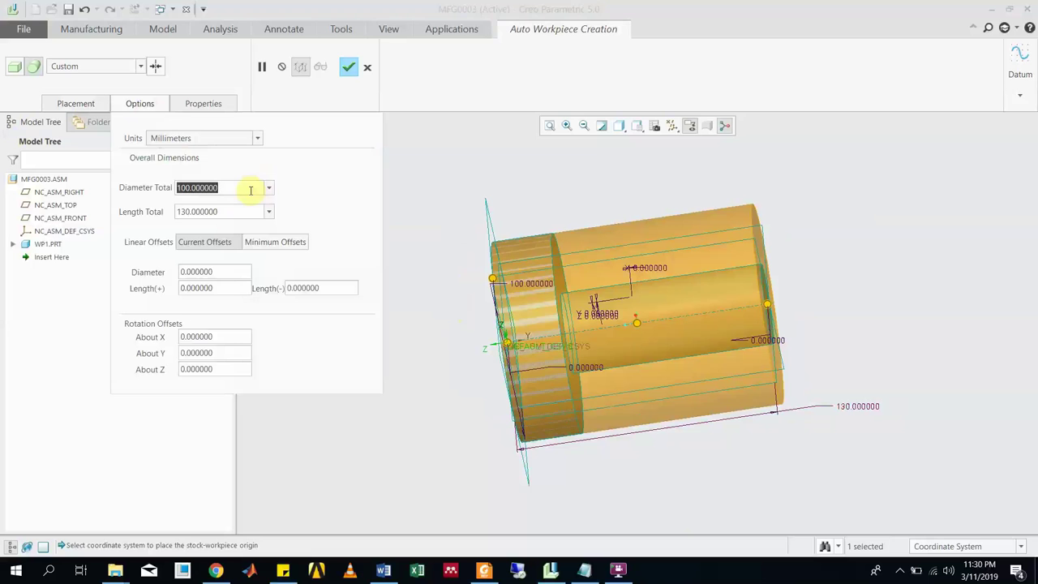
{"action": "type", "text": "110"}
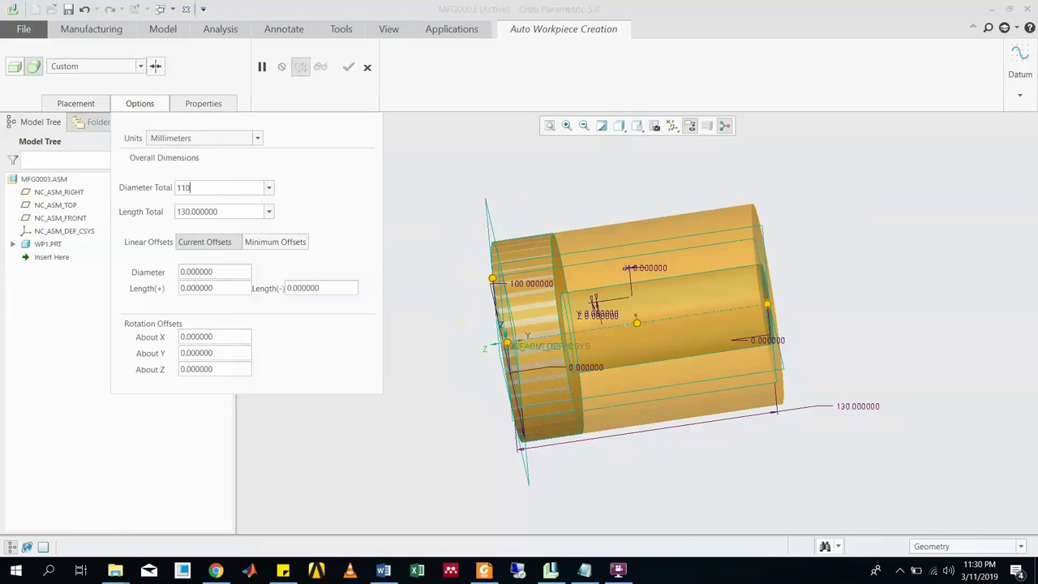
{"action": "key", "text": "Return"}
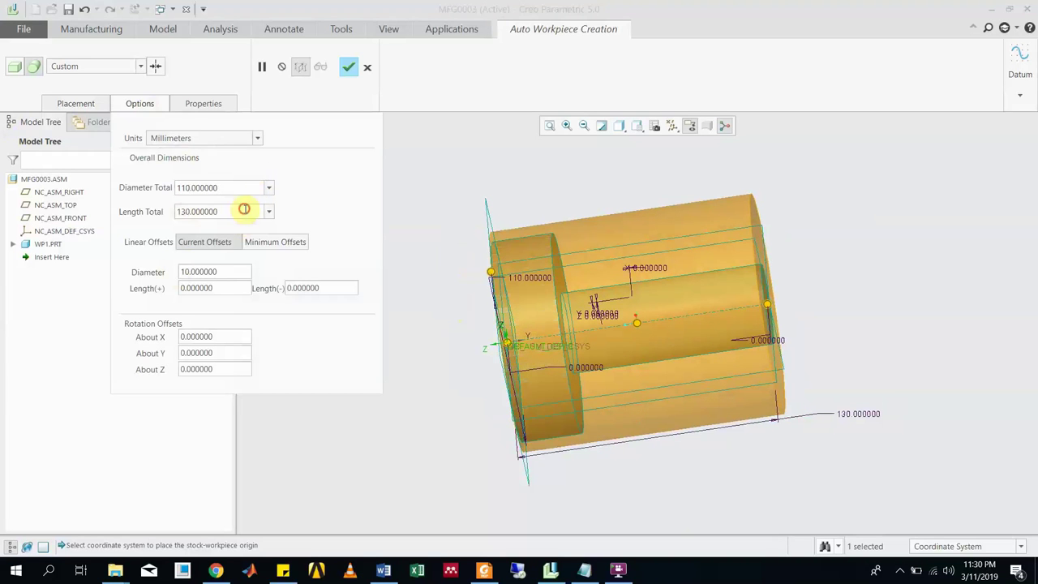
Set the workpiece's total length to 150 mm and create the workpiece.
{"action": "double_click", "coordinate": [244, 210]}
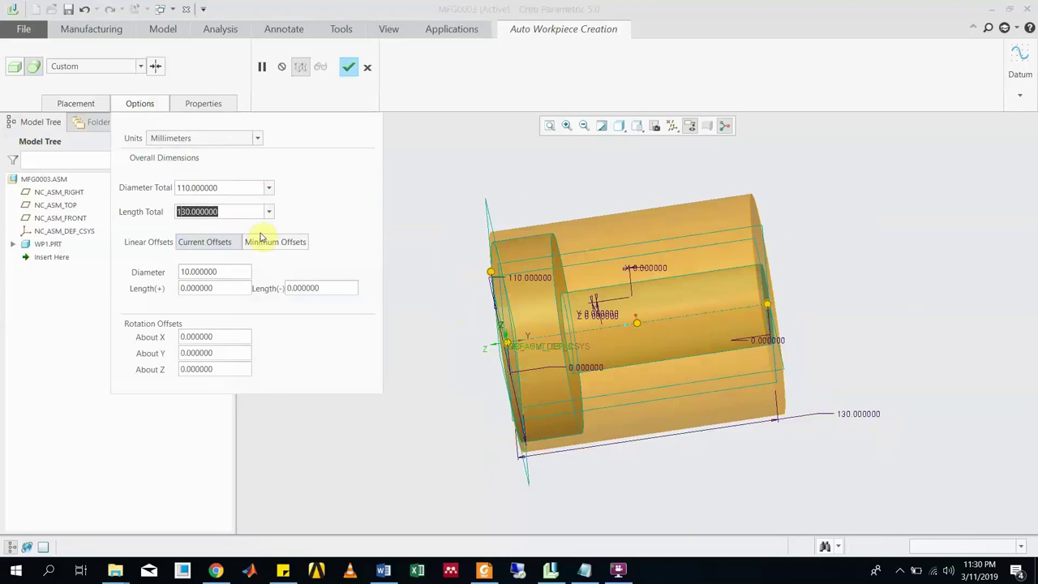
{"action": "type", "text": "150"}
{"action": "key", "text": "Return"}
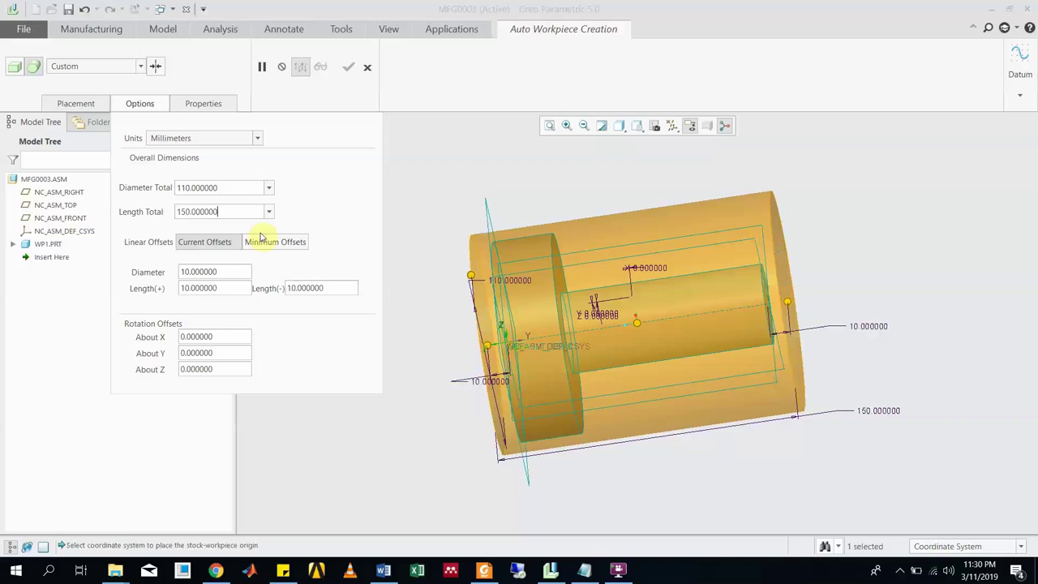
{"action": "middle_click_drag", "start_coordinate": [679, 283], "coordinate": [687, 331]}
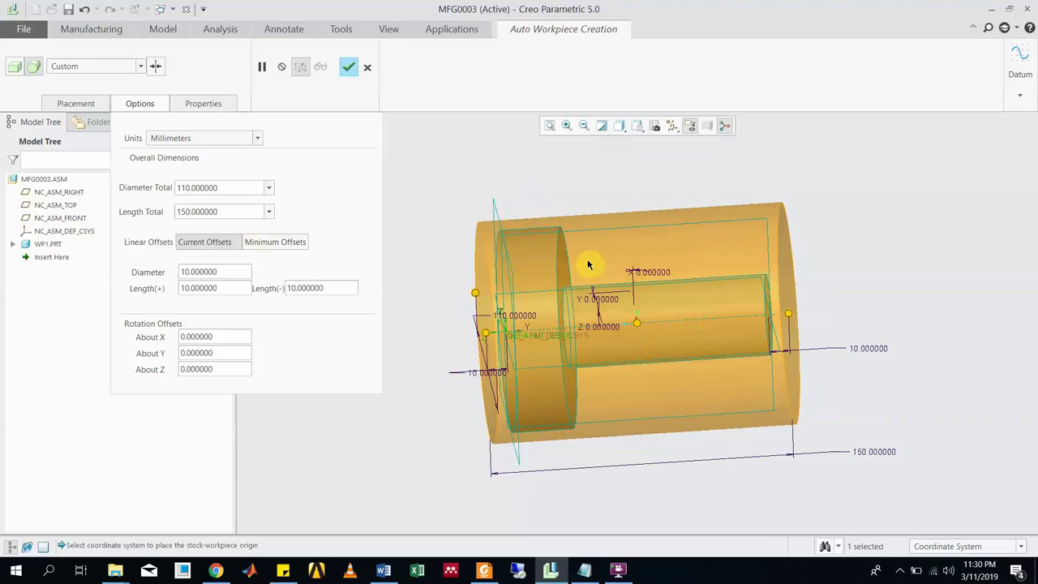
{"action": "left_click", "coordinate": [346, 72]}
{"action": "mouse_move", "coordinate": [376, 222]}
{"action": "middle_mouse_down"}
{"action": "mouse_move", "coordinate": [355, 216]}
{"action": "mouse_move", "coordinate": [360, 223]}
{"action": "middle_mouse_up"}
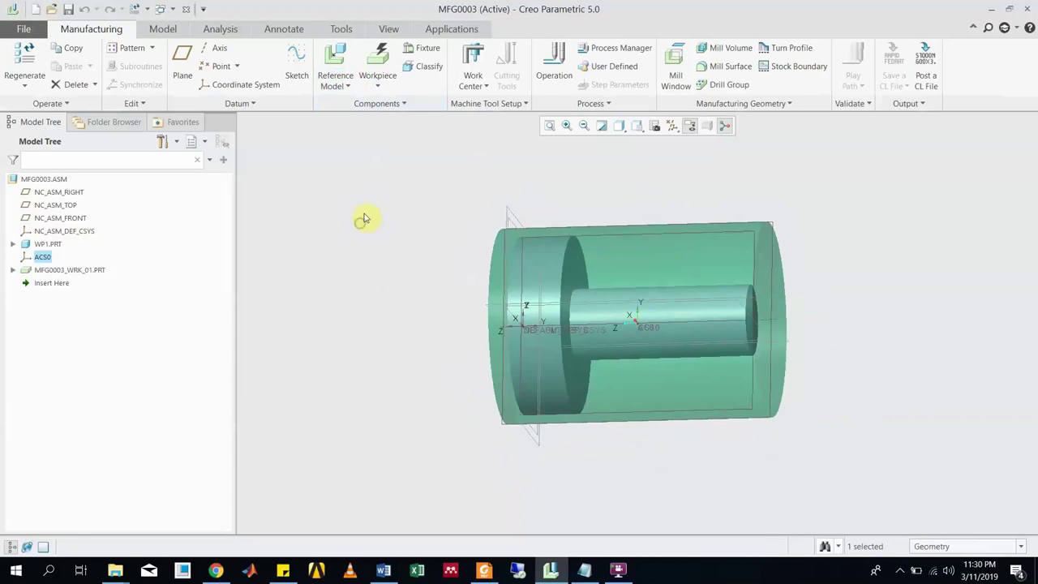
Start a coordinate system referenced to the workpiece's end face on the shaft side, NC_ASM_RIGHT and NC_ASM_TOP.
{"action": "left_click", "coordinate": [242, 86]}
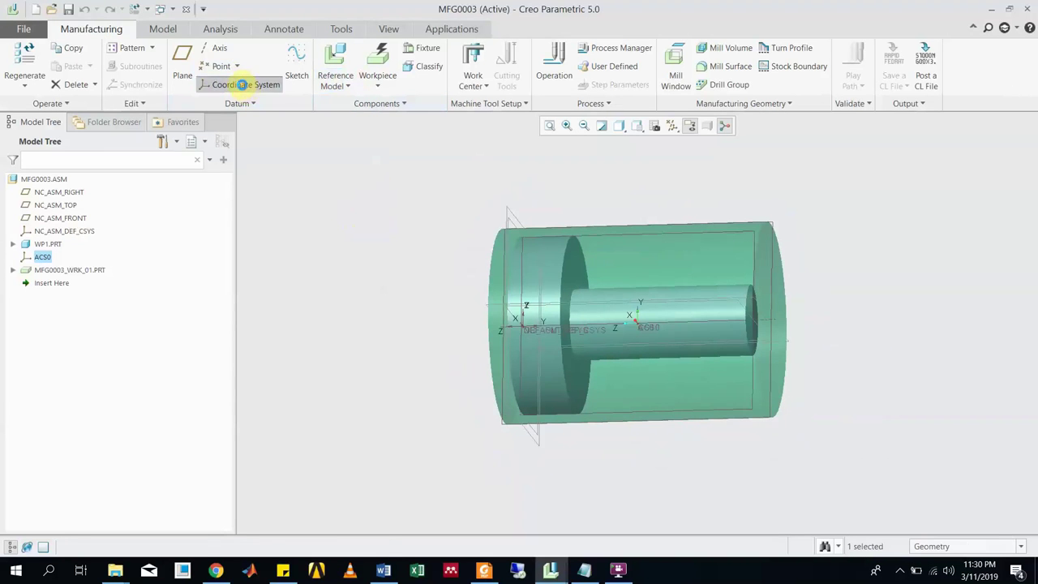
{"action": "left_click", "coordinate": [762, 298]}
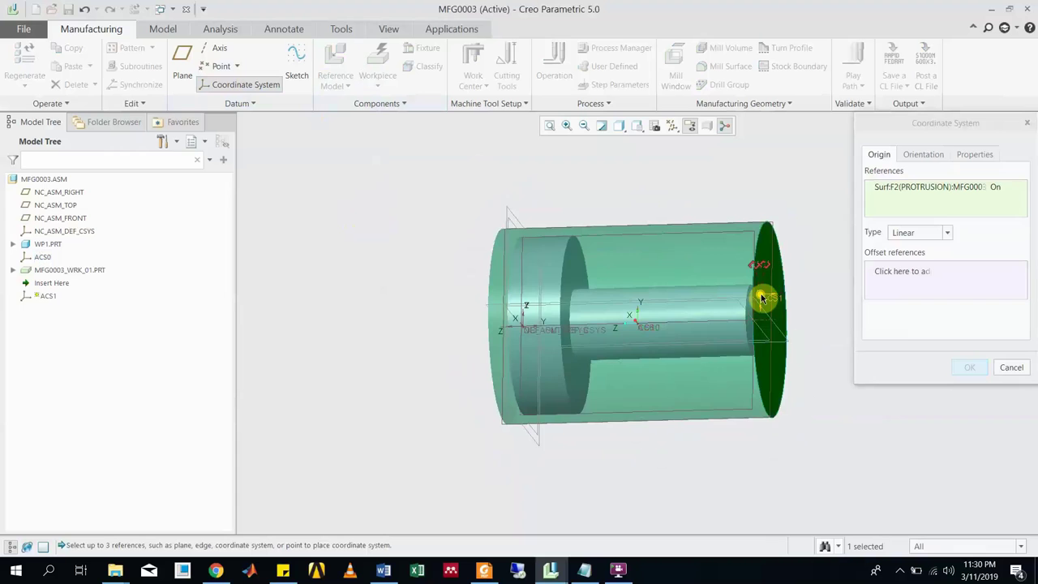
{"action": "middle_click_drag", "start_coordinate": [612, 180], "coordinate": [514, 382]}
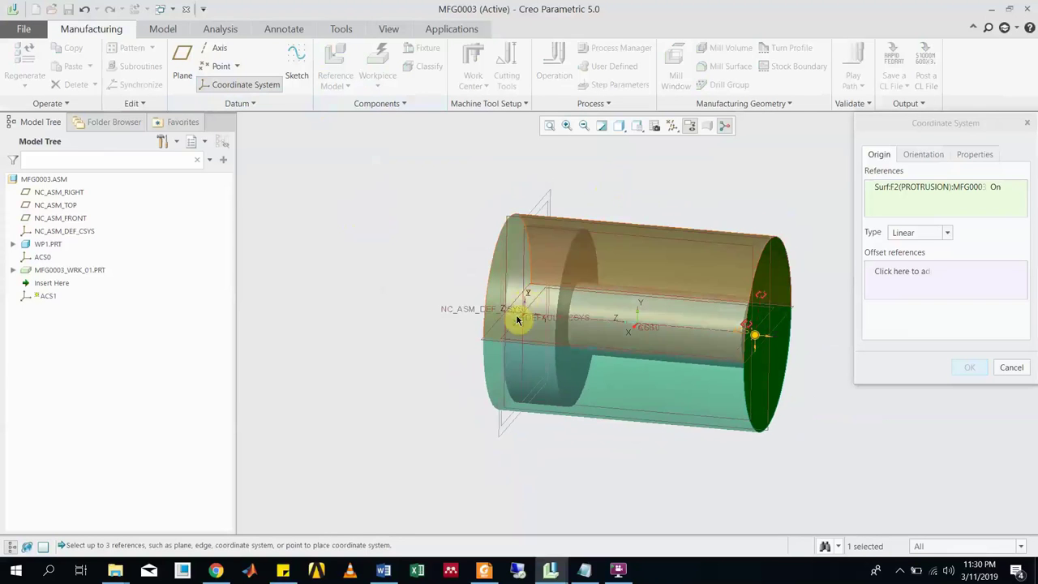
{"action": "left_click", "coordinate": [481, 342]}
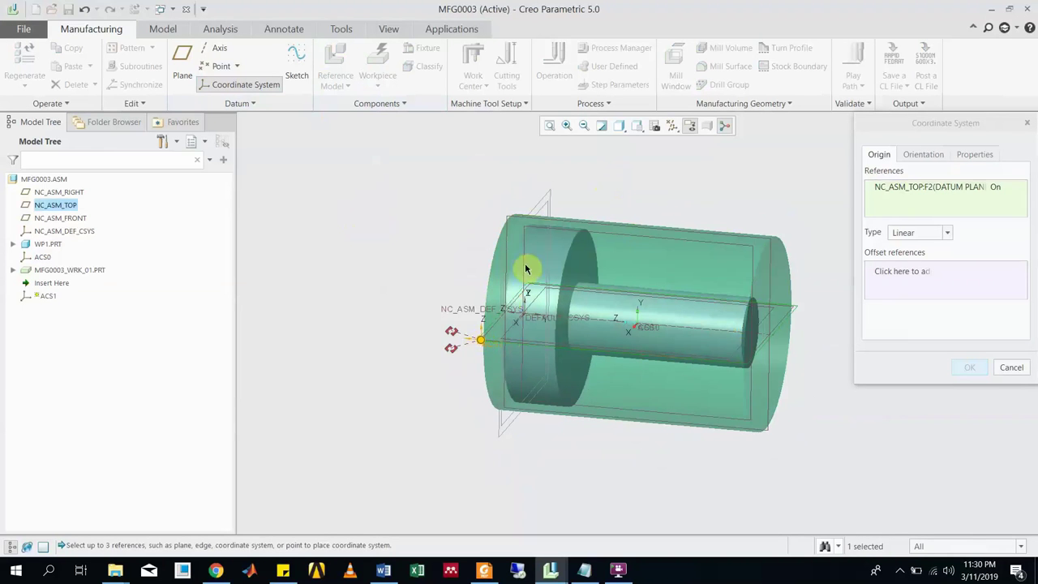
{"action": "left_click", "coordinate": [774, 294]}
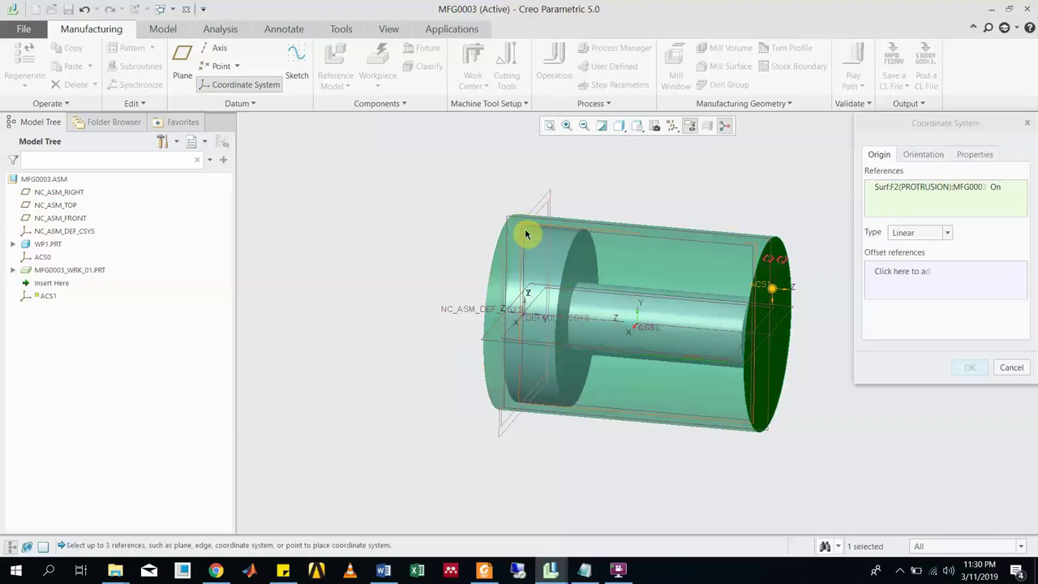
{"action": "left_click", "coordinate": [490, 342], "text": "ctrl"}
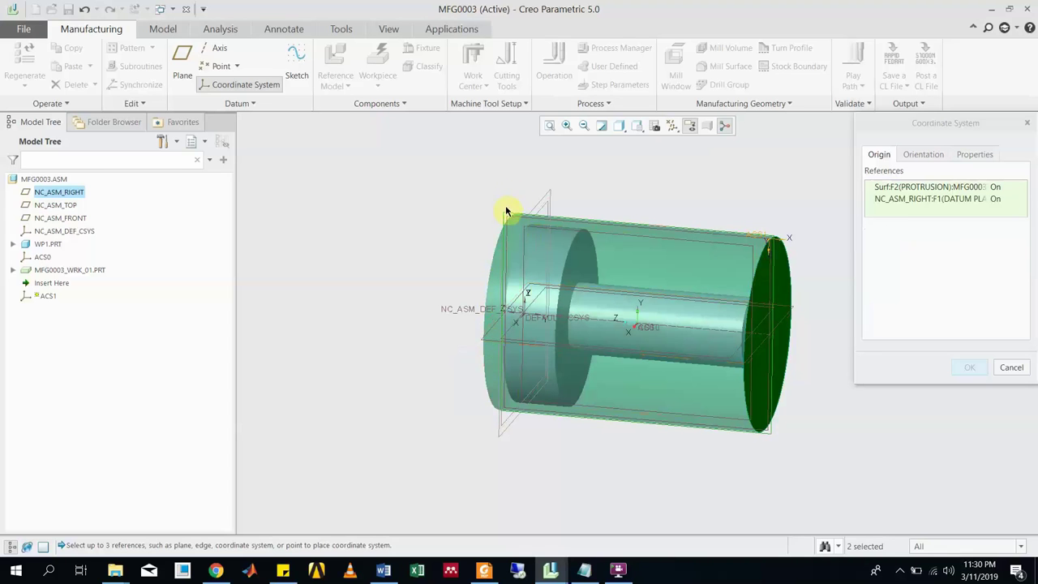
{"action": "left_click", "coordinate": [490, 342], "text": "ctrl"}
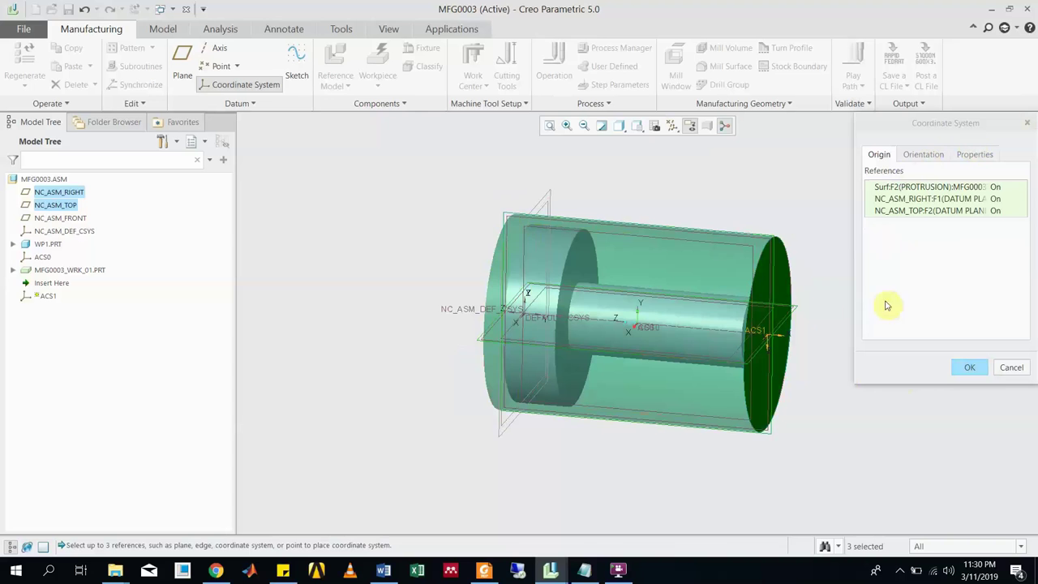
Orient the new coordinate system so the workpiece end face determines Z and NC_ASM_RIGHT projects Y.
{"action": "middle_click_drag", "start_coordinate": [665, 192], "coordinate": [762, 312]}
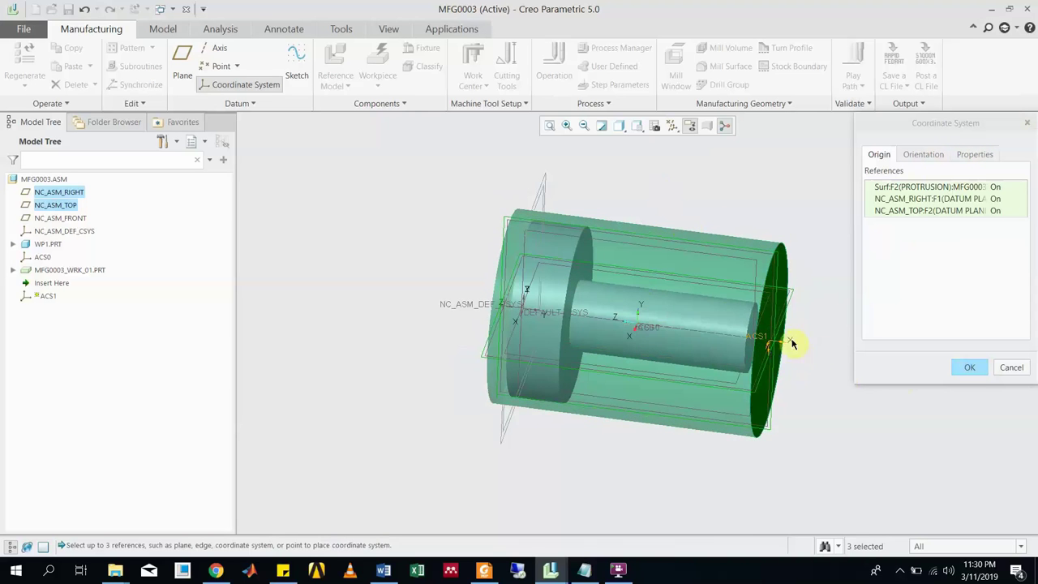
{"action": "scroll", "coordinate": [788, 343], "scroll_direction": "up", "scroll_amount": 3}
{"action": "scroll", "coordinate": [803, 239], "scroll_direction": "down", "scroll_amount": 2}
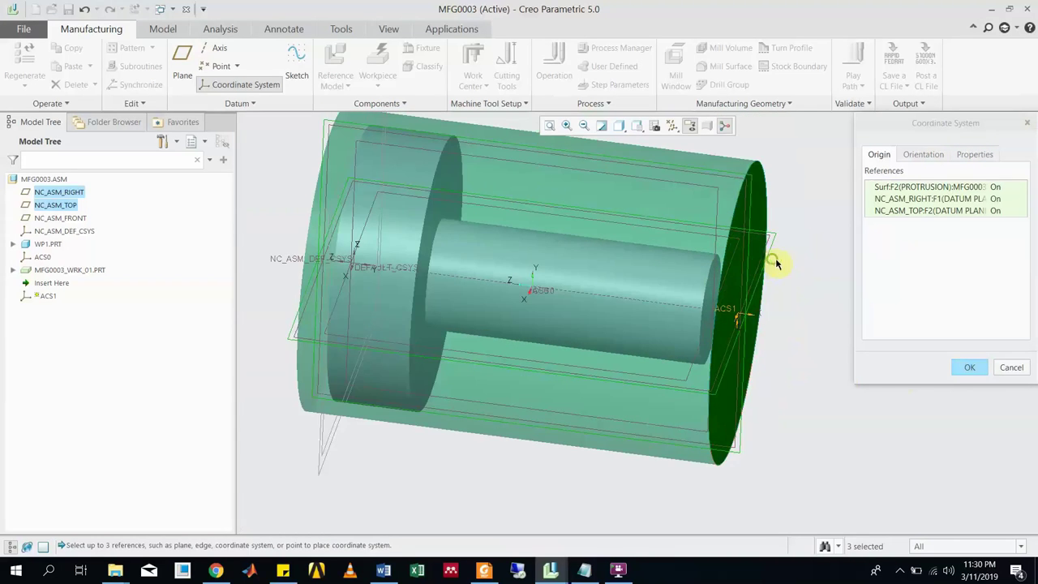
{"action": "middle_click_drag", "start_coordinate": [776, 260], "coordinate": [777, 306]}
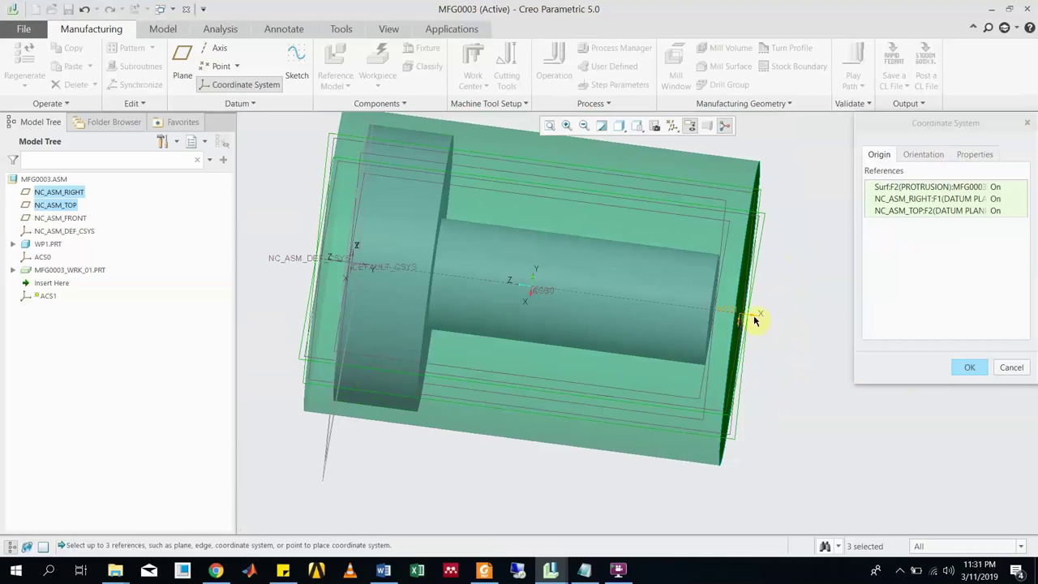
{"action": "left_click", "coordinate": [907, 154]}
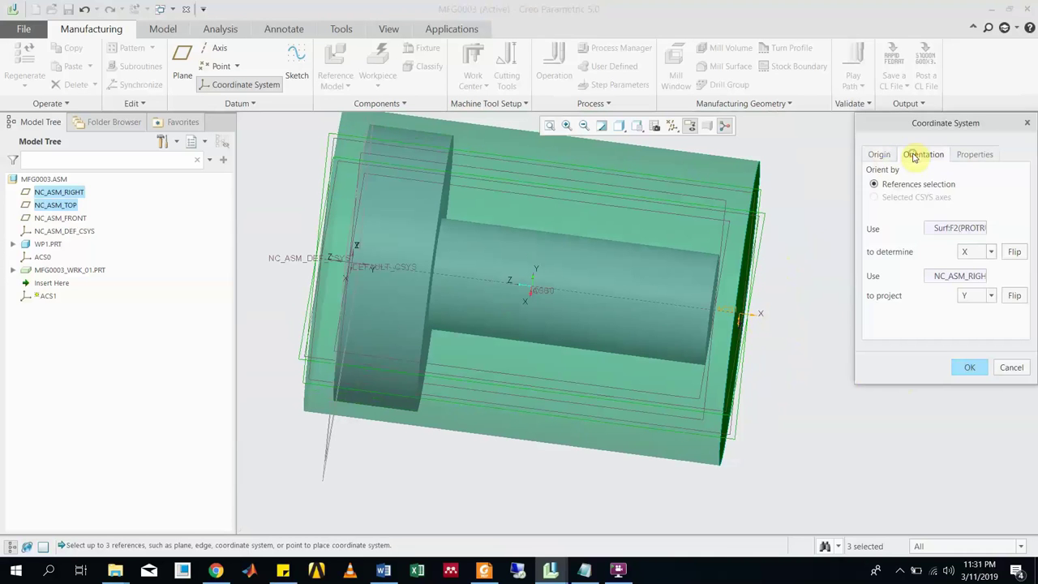
{"action": "left_click", "coordinate": [993, 252]}
{"action": "left_click", "coordinate": [993, 293]}
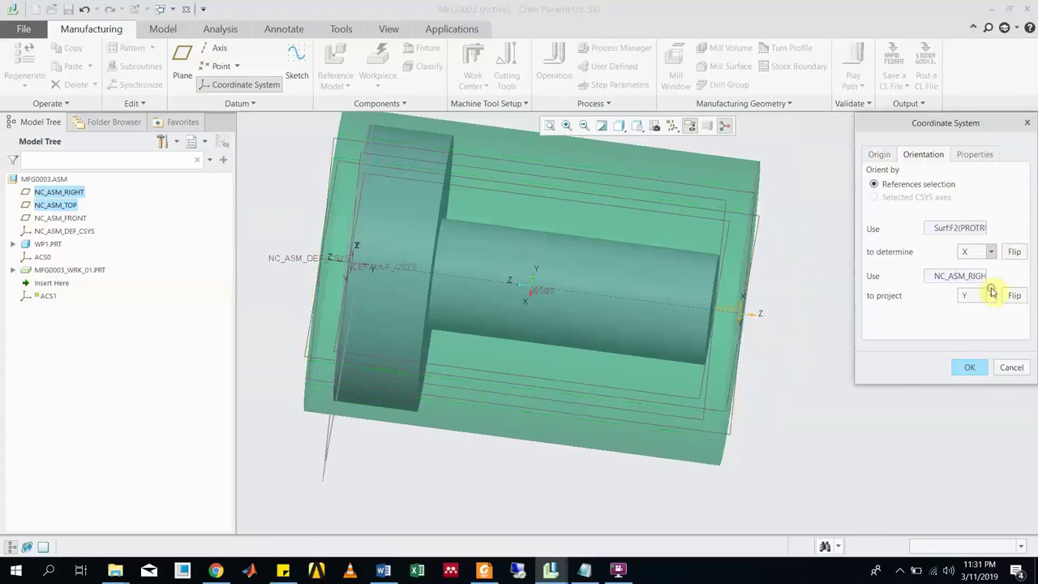
{"action": "mouse_move", "coordinate": [811, 340]}
{"action": "middle_mouse_down"}
{"action": "mouse_move", "coordinate": [793, 329]}
{"action": "mouse_move", "coordinate": [811, 334]}
{"action": "middle_mouse_up"}
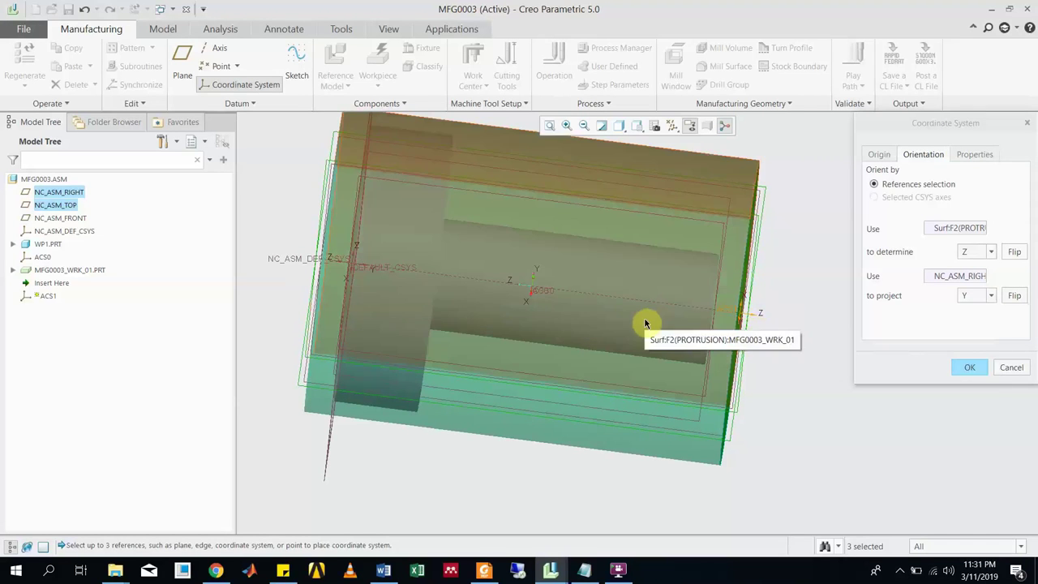
Try using NC_ASM_RIGHT to project the X axis of the new coordinate system on the workpiece end face.
{"action": "key", "text": "ctrl+d"}
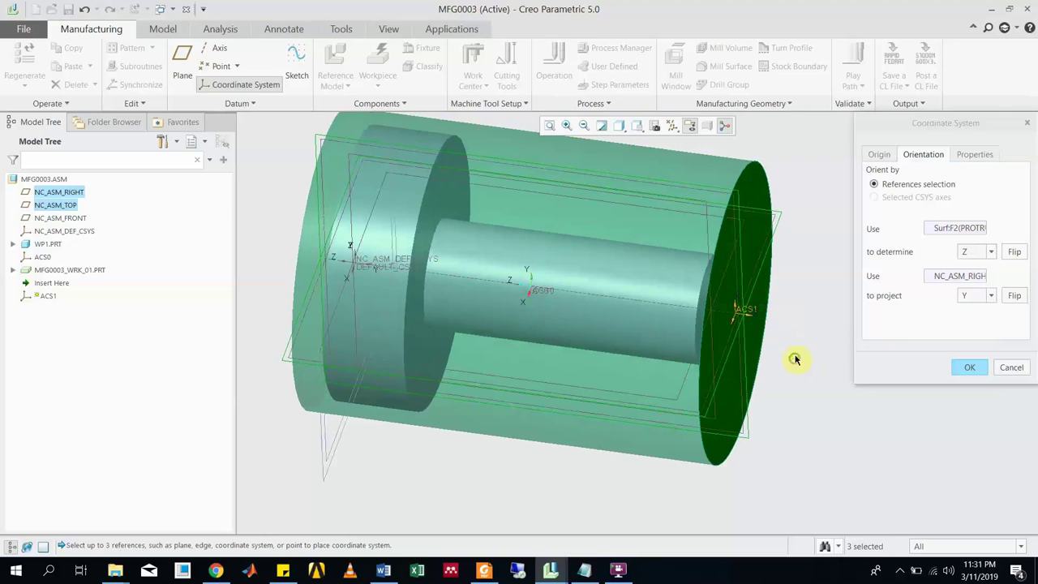
{"action": "scroll", "coordinate": [731, 327], "scroll_direction": "down", "scroll_amount": 4}
{"action": "mouse_move", "coordinate": [731, 327]}
{"action": "middle_mouse_down"}
{"action": "mouse_move", "coordinate": [801, 338]}
{"action": "mouse_move", "coordinate": [751, 323]}
{"action": "middle_mouse_up"}
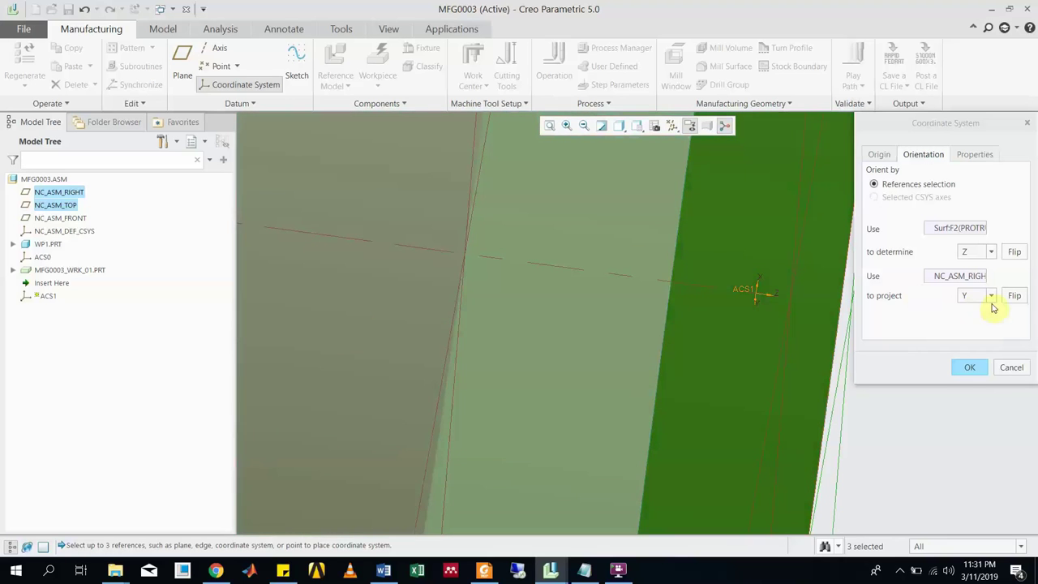
{"action": "mouse_move", "coordinate": [765, 313]}
{"action": "middle_mouse_down"}
{"action": "mouse_move", "coordinate": [713, 331]}
{"action": "mouse_move", "coordinate": [762, 318]}
{"action": "middle_mouse_up"}
{"action": "left_click", "coordinate": [992, 297]}
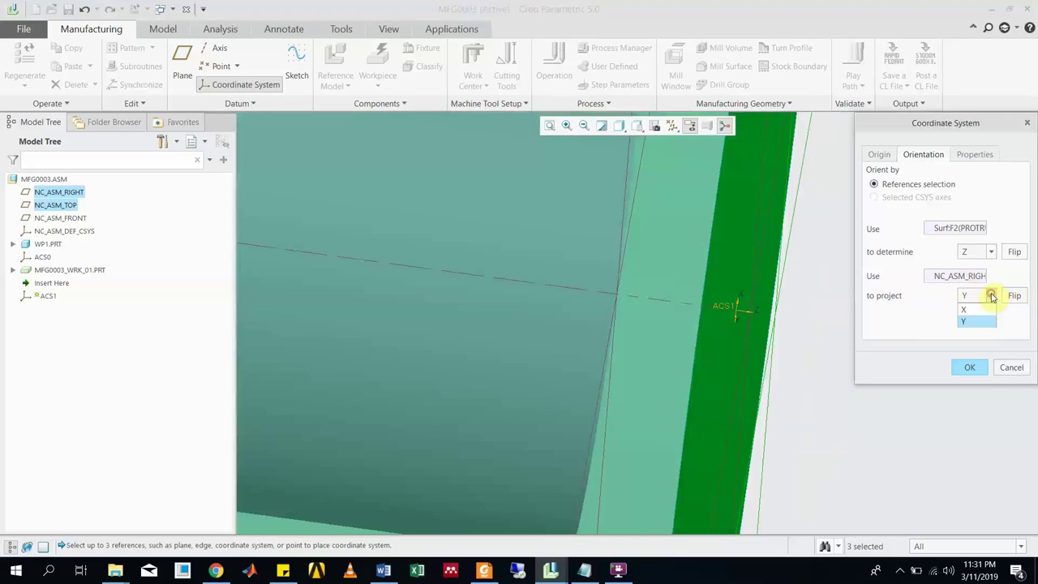
{"action": "left_click", "coordinate": [803, 372]}
{"action": "middle_click_drag", "start_coordinate": [803, 373], "coordinate": [811, 366]}
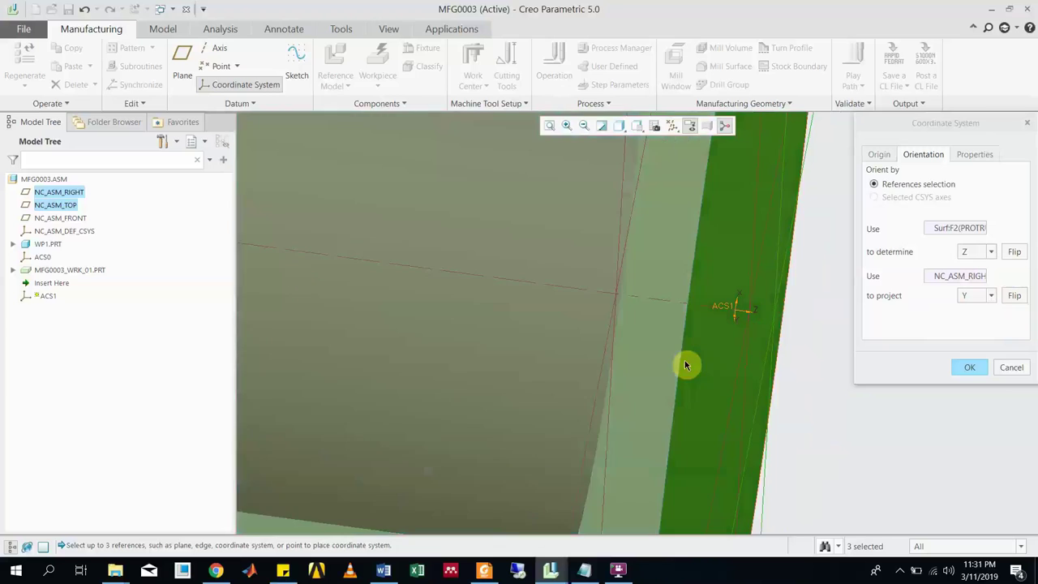
{"action": "mouse_move", "coordinate": [689, 364]}
{"action": "middle_mouse_down"}
{"action": "mouse_move", "coordinate": [730, 319]}
{"action": "mouse_move", "coordinate": [838, 317]}
{"action": "middle_mouse_up"}
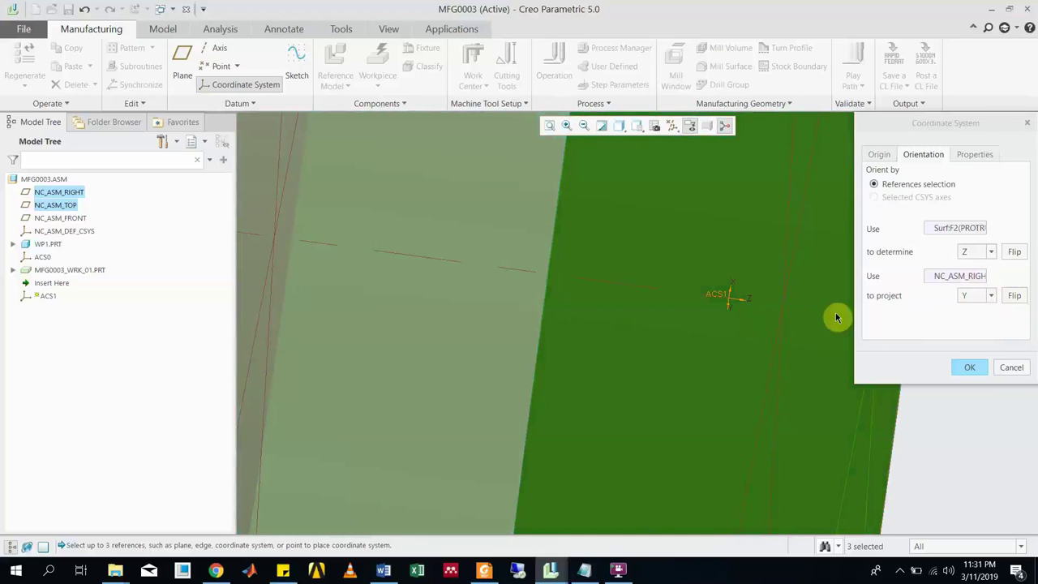
{"action": "left_click", "coordinate": [993, 296]}
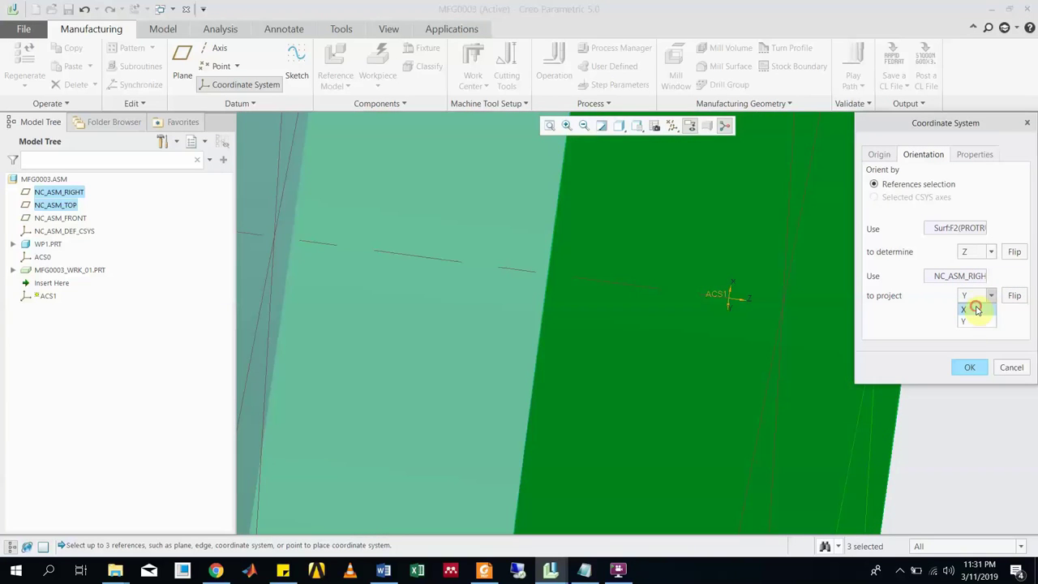
{"action": "left_click", "coordinate": [975, 310]}
{"action": "middle_click_drag", "start_coordinate": [644, 329], "coordinate": [700, 311]}
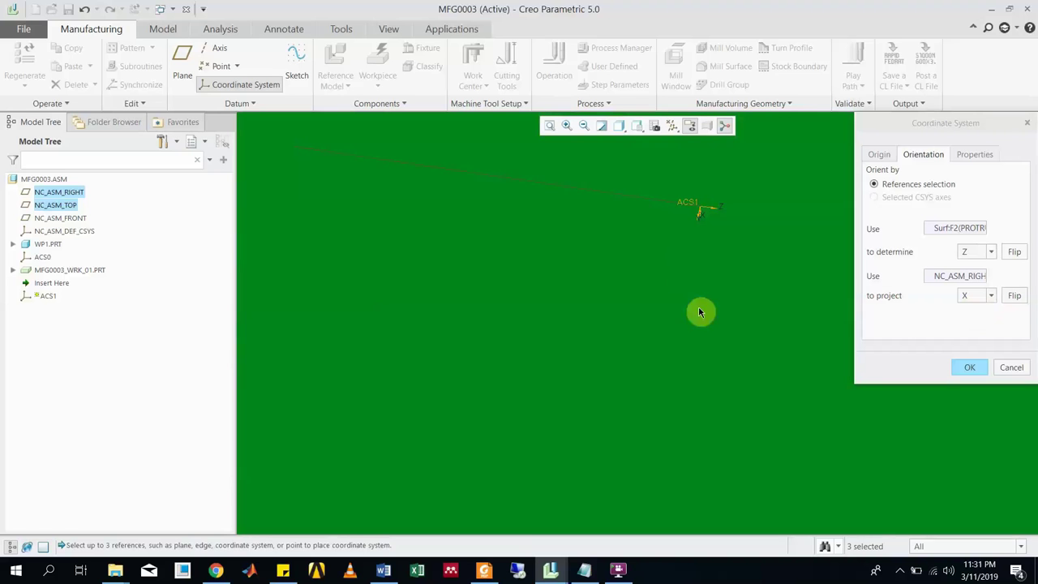
{"action": "left_click", "coordinate": [898, 572]}
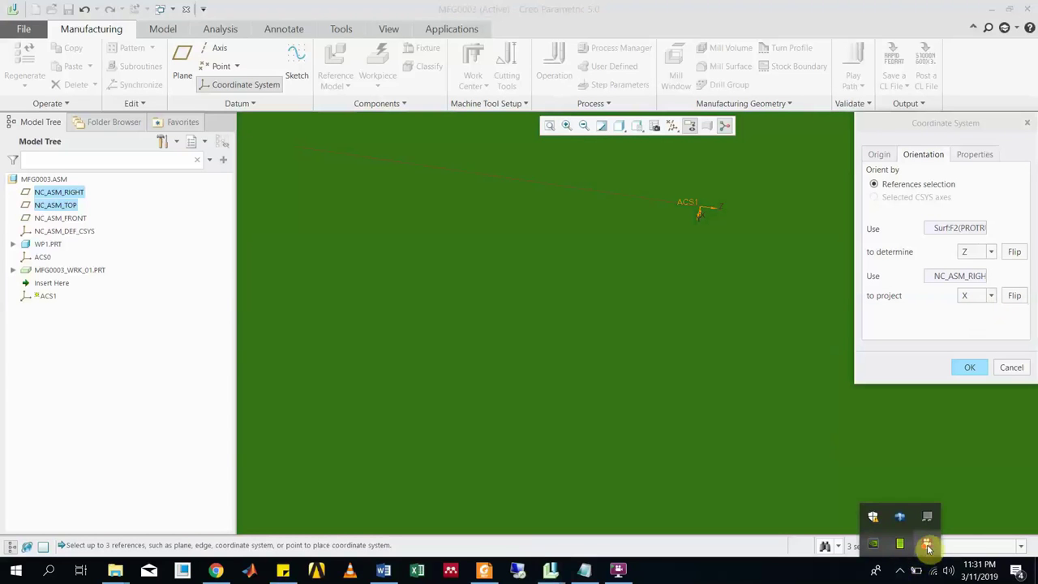
{"action": "left_click", "coordinate": [927, 543]}
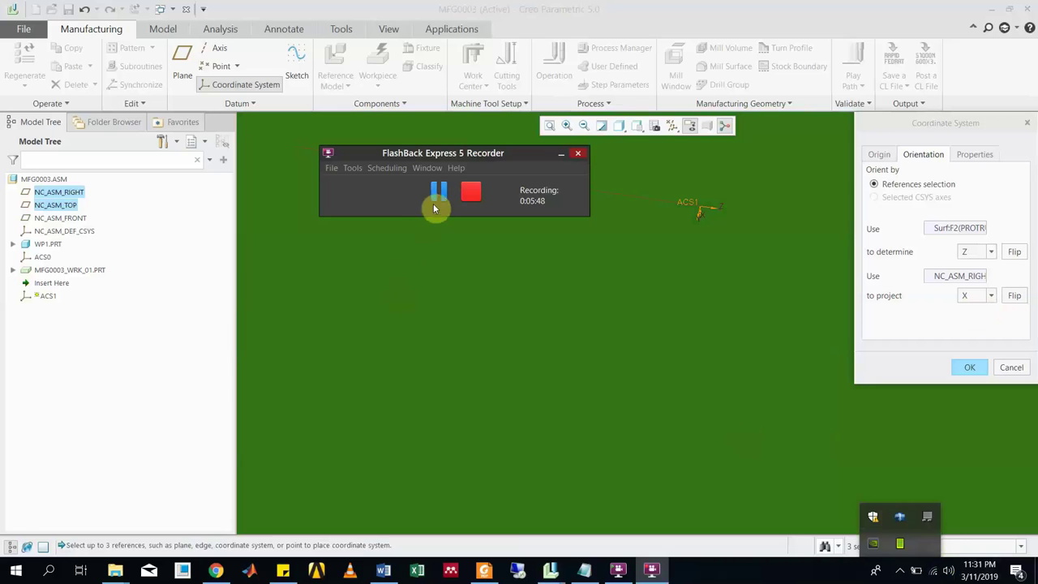
{"action": "left_click", "coordinate": [438, 192]}
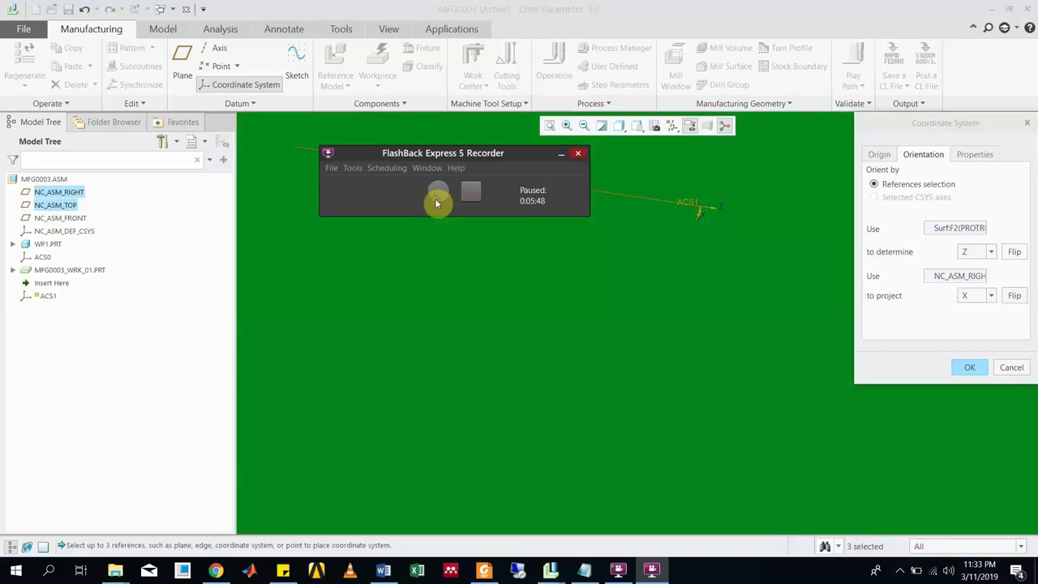
{"action": "left_click", "coordinate": [438, 192]}
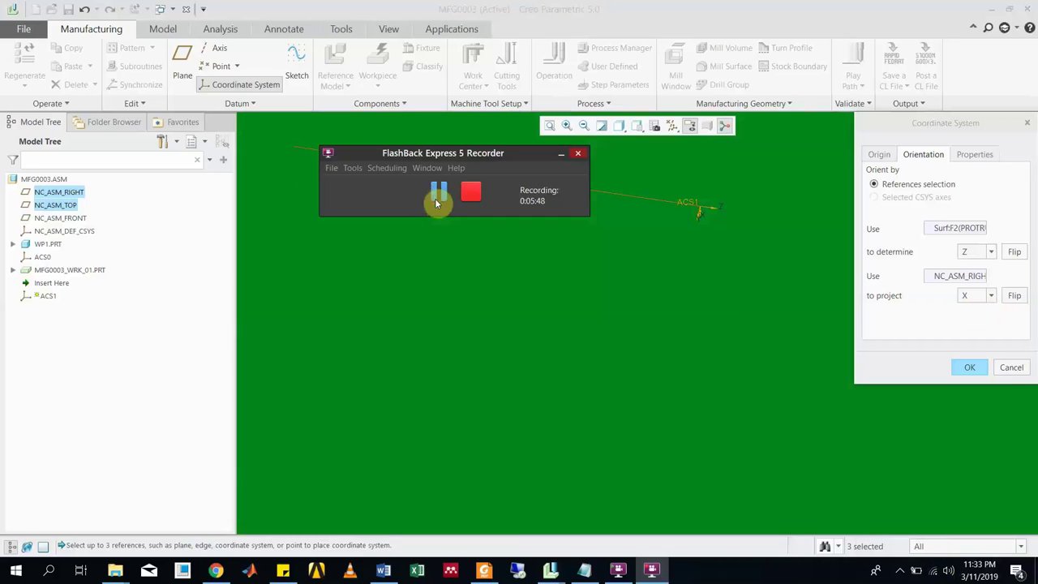
{"action": "left_click", "coordinate": [559, 155]}
Set NC_ASM_RIGHT to project Y with its direction flipped, and create the coordinate system.
{"action": "left_click", "coordinate": [994, 295]}
{"action": "left_click", "coordinate": [970, 320]}
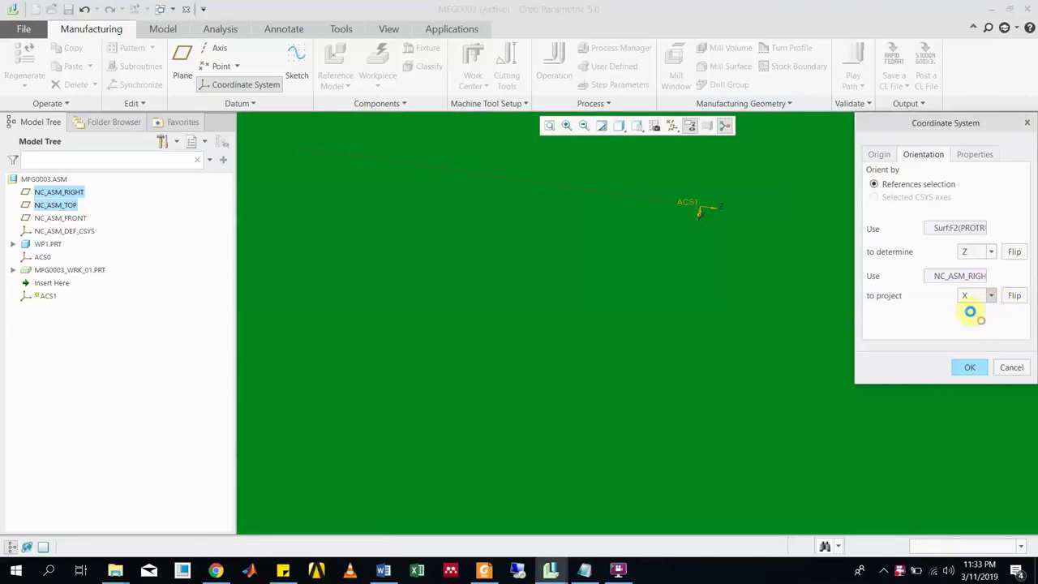
{"action": "left_click", "coordinate": [1014, 296]}
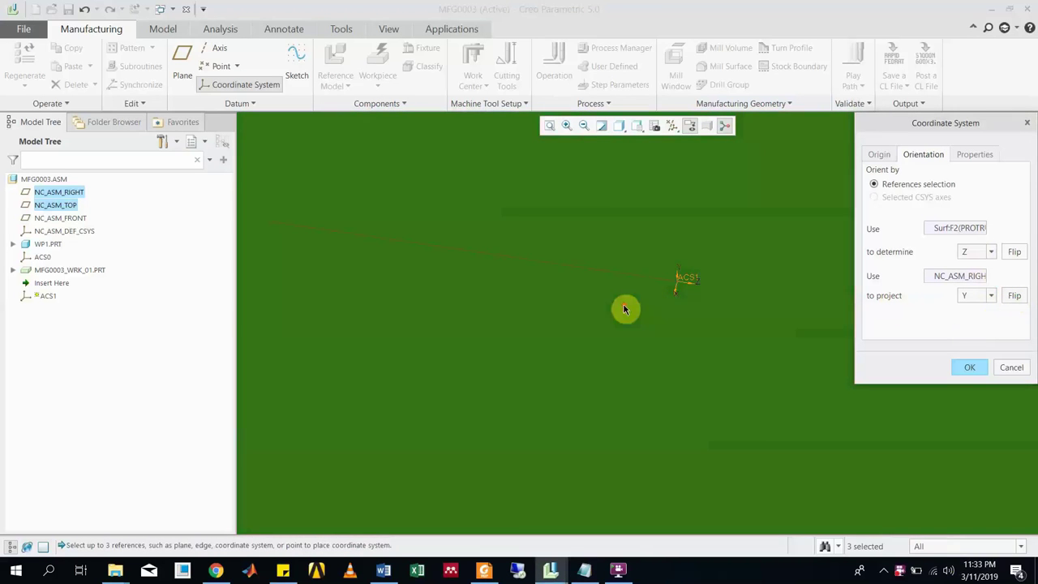
{"action": "scroll", "coordinate": [637, 288], "scroll_direction": "down", "scroll_amount": 5}
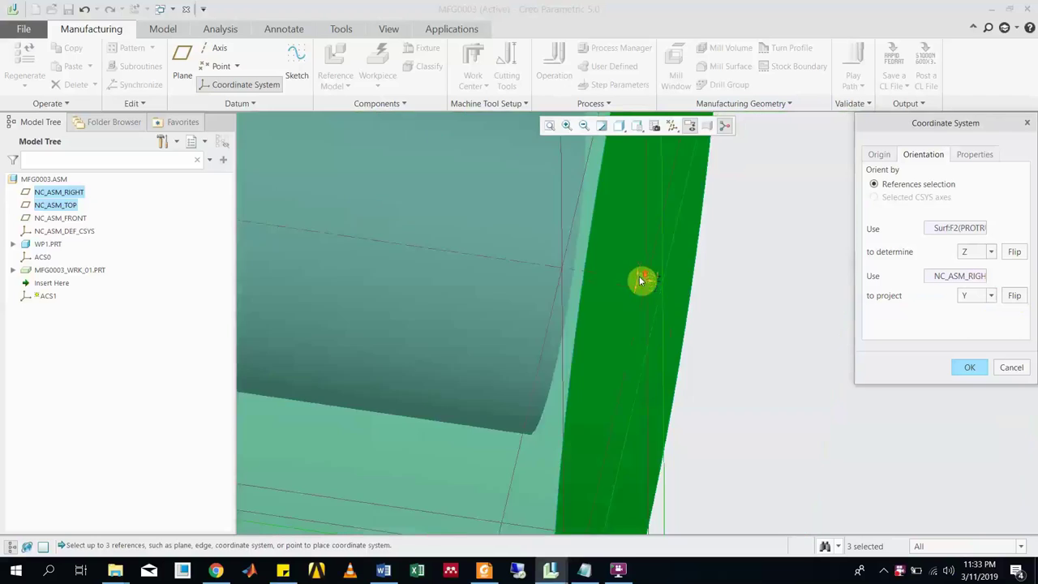
{"action": "middle_click_drag", "start_coordinate": [639, 280], "coordinate": [732, 326]}
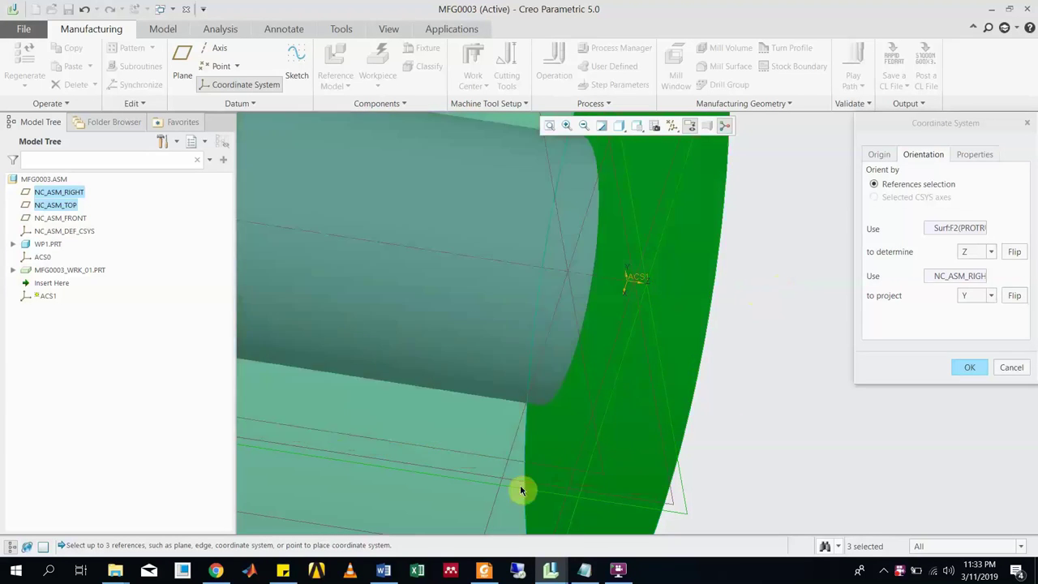
{"action": "scroll", "coordinate": [568, 389], "scroll_direction": "down", "scroll_amount": 2}
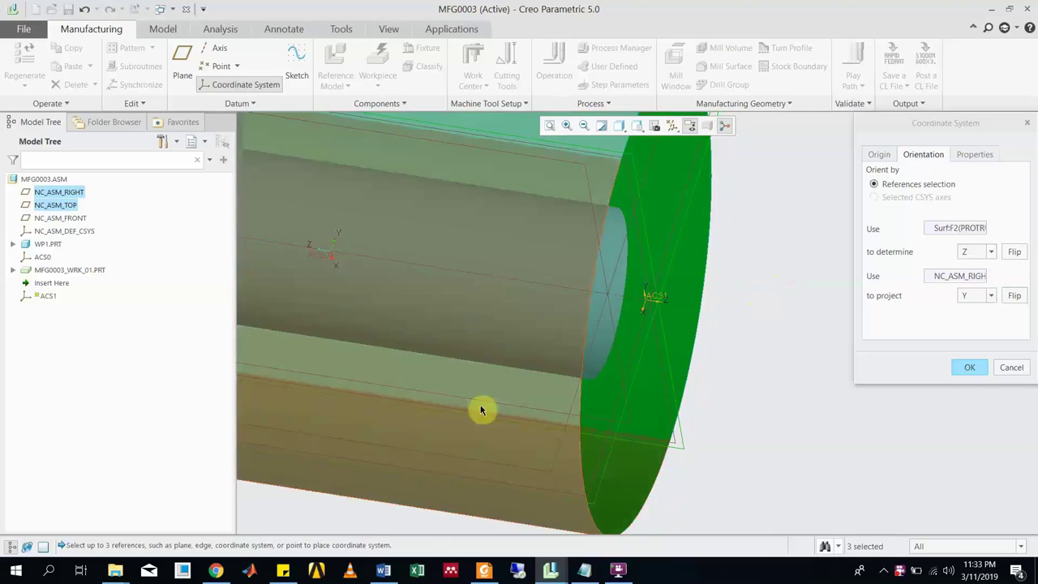
{"action": "left_click", "coordinate": [971, 369]}
{"action": "key", "text": "ctrl+d"}
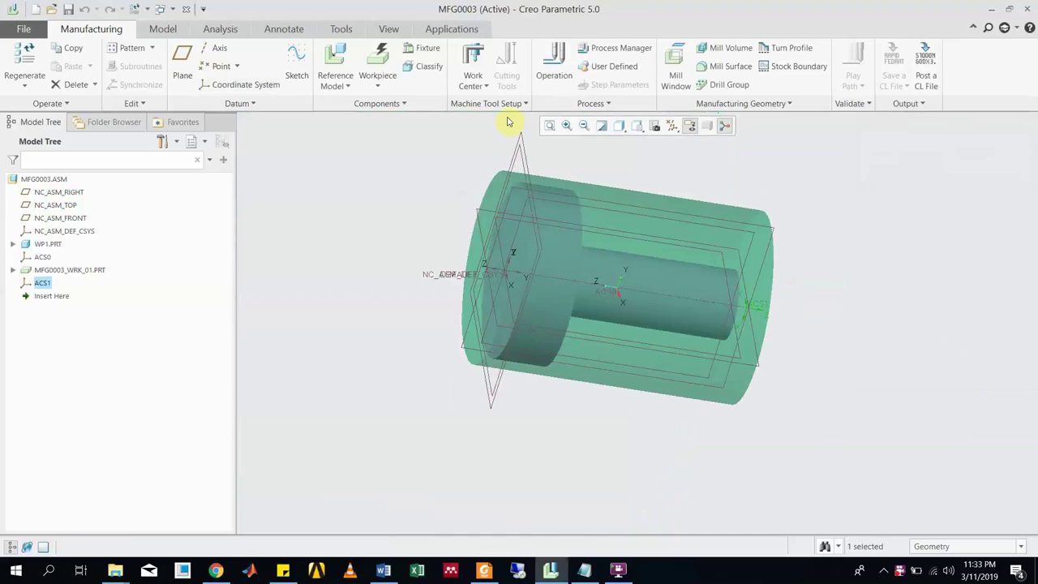
Create a lathe work center with the default settings.
{"action": "left_click", "coordinate": [480, 85]}
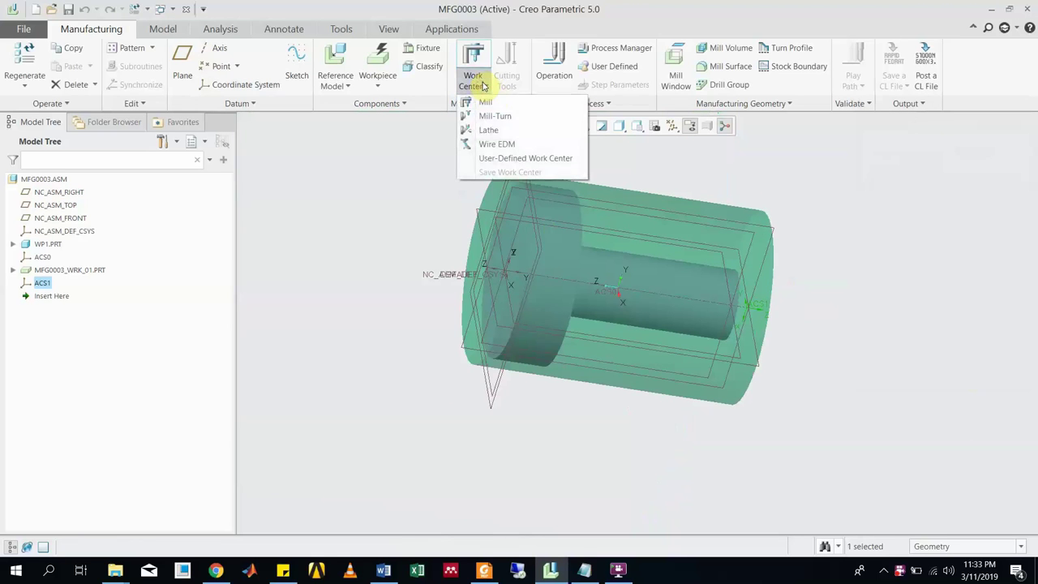
{"action": "left_click", "coordinate": [491, 129]}
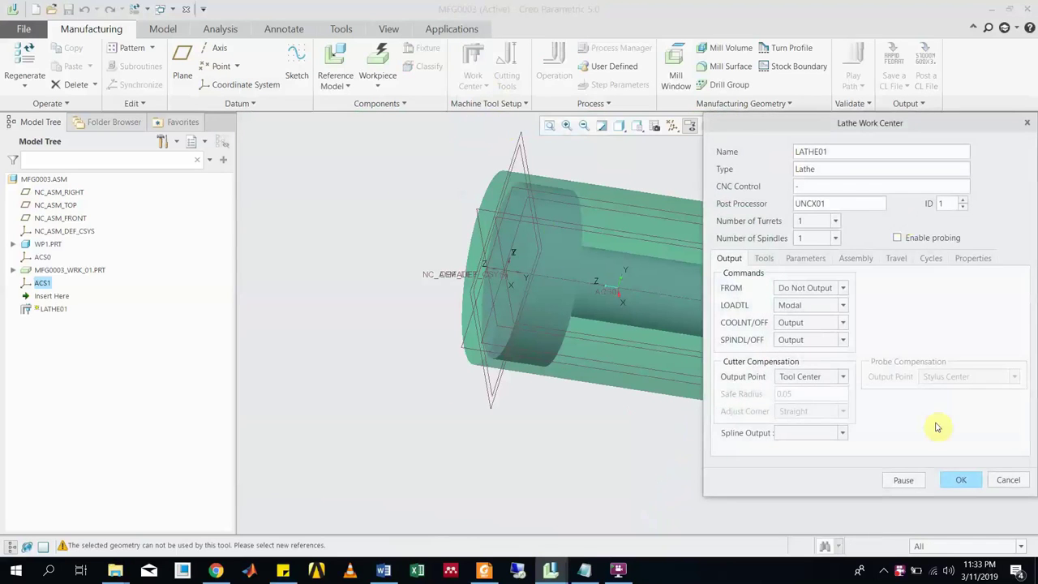
{"action": "left_click", "coordinate": [960, 480]}
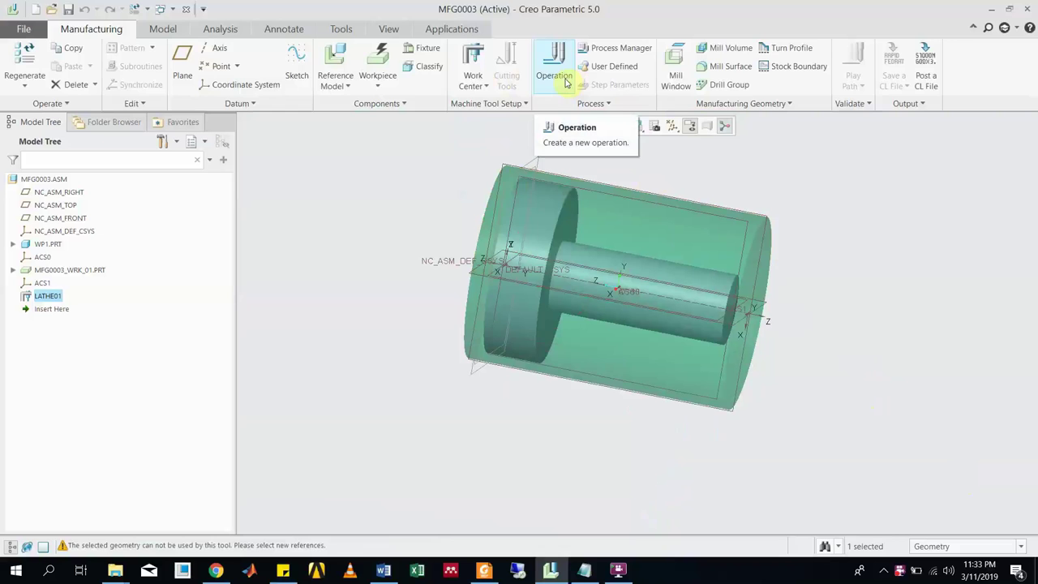
Create an operation on the lathe work center with ACS1 as its machine coordinate system.
{"action": "left_click", "coordinate": [555, 77]}
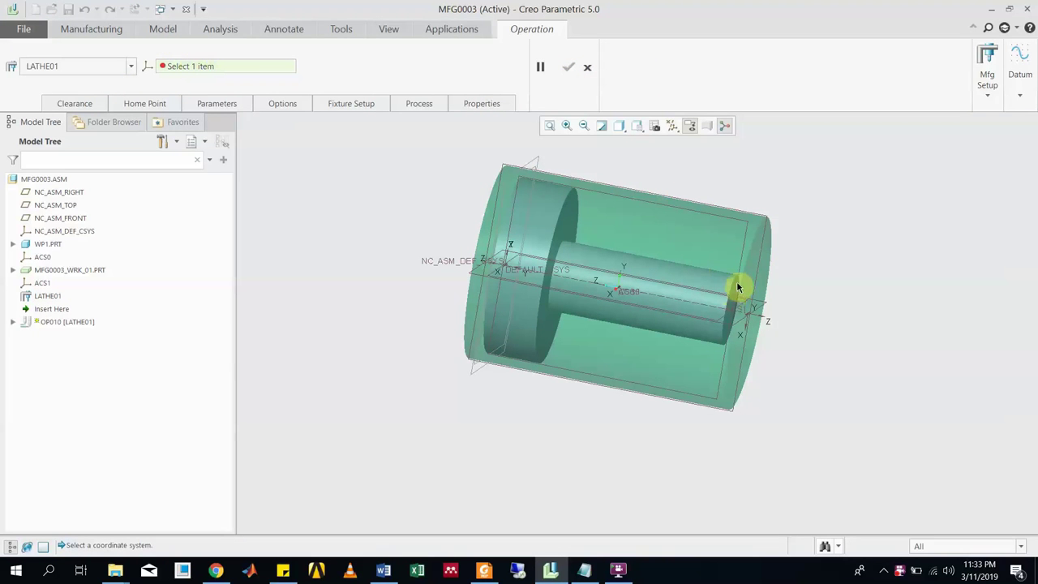
{"action": "left_click", "coordinate": [47, 282]}
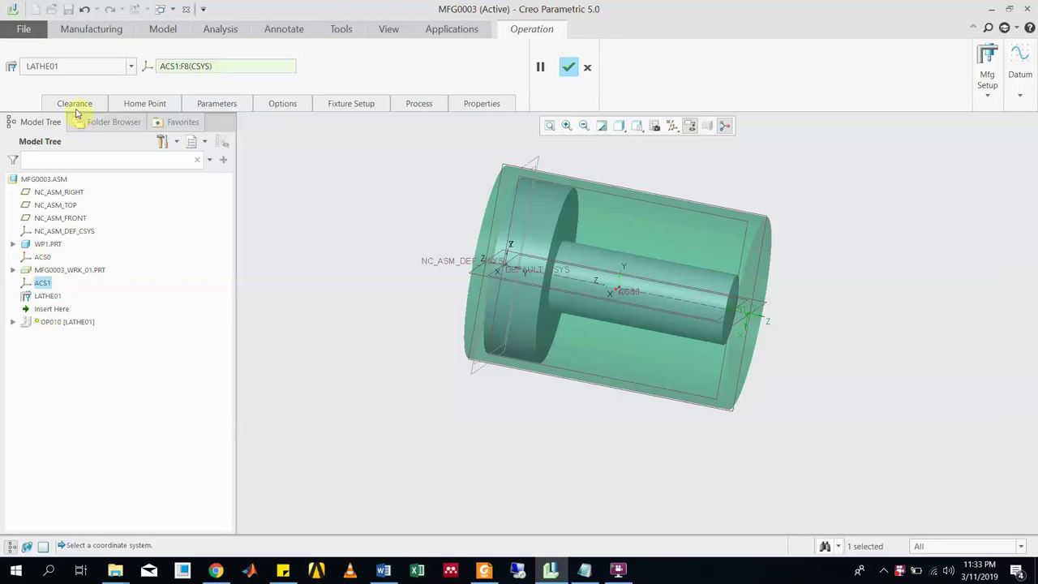
{"action": "left_click", "coordinate": [569, 69]}
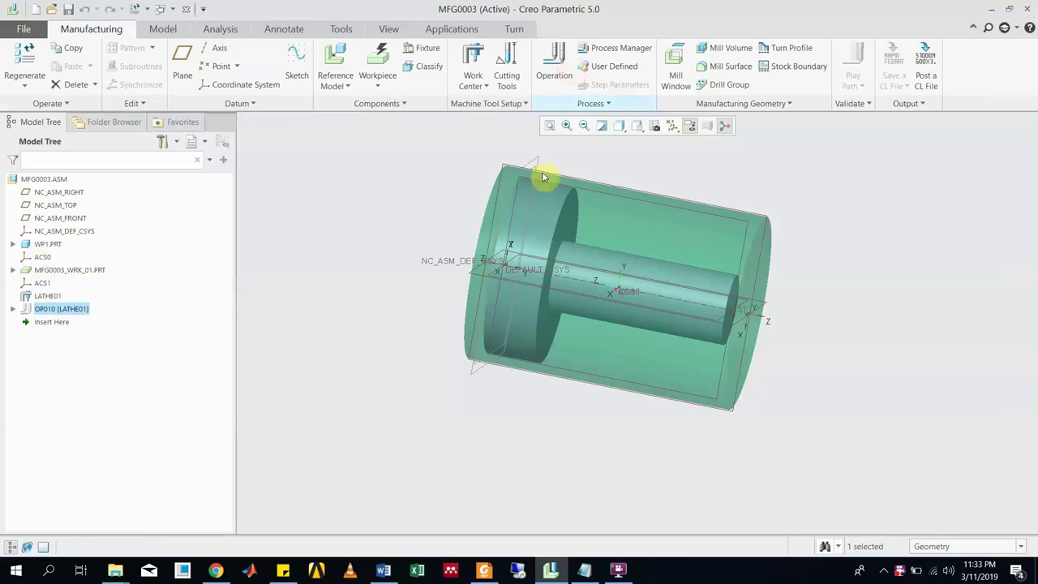
Add turning tool T0001 with the default geometry and left-hand holder to the lathe's tool setup.
{"action": "left_click", "coordinate": [506, 77]}
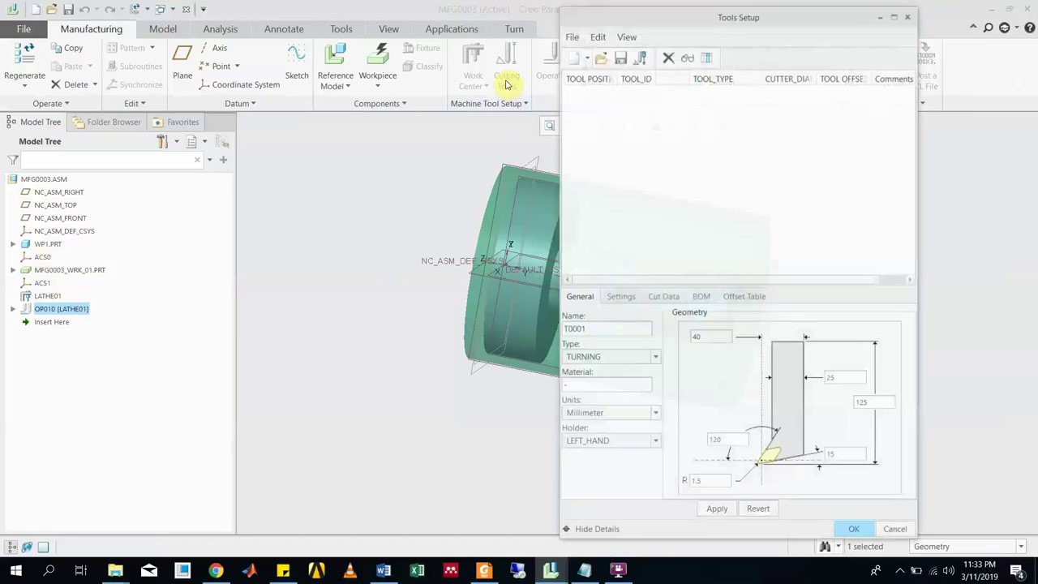
{"action": "left_click_drag", "start_coordinate": [674, 25], "coordinate": [745, 25]}
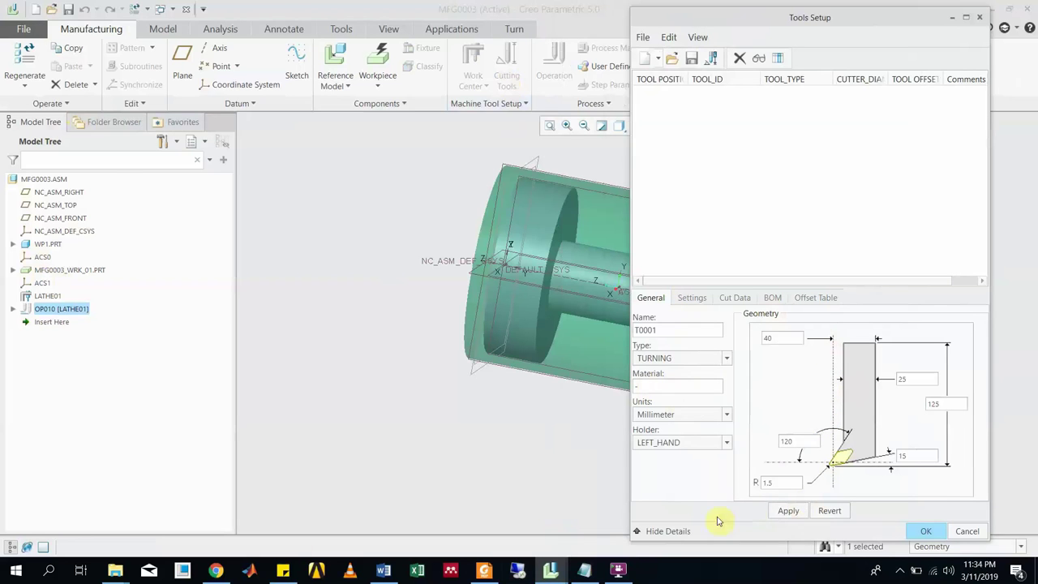
{"action": "left_click", "coordinate": [777, 510]}
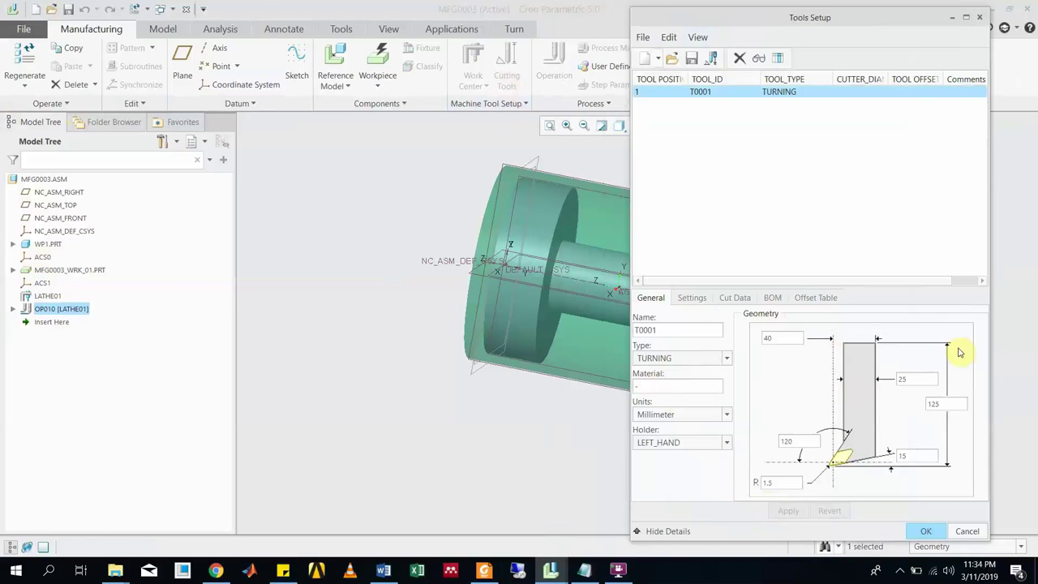
{"action": "left_click", "coordinate": [926, 531]}
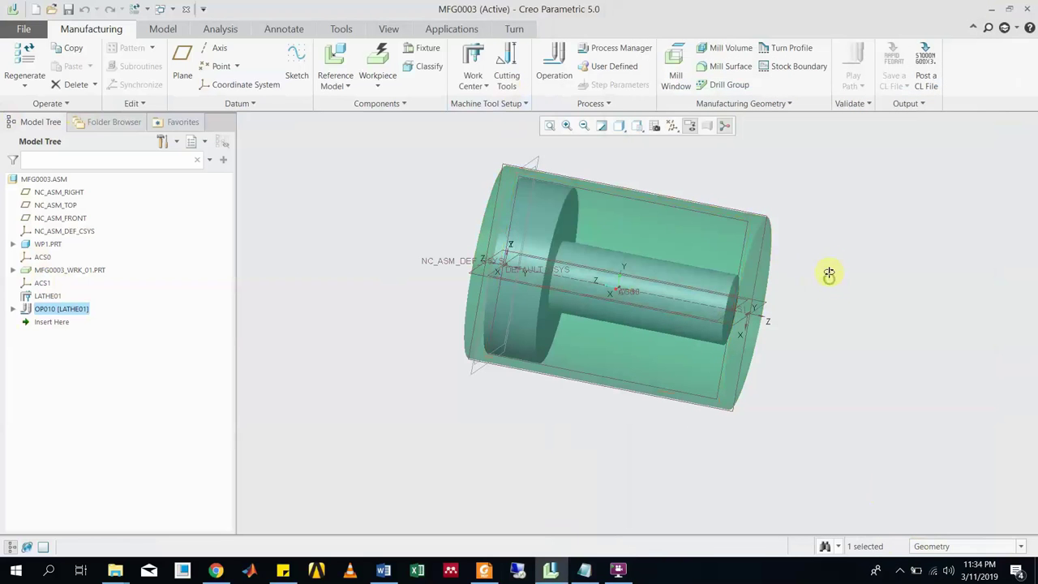
Start a turn profile defined by a sketch, using ACS1 as its placement coordinate system.
{"action": "mouse_move", "coordinate": [829, 275]}
{"action": "middle_mouse_down"}
{"action": "mouse_move", "coordinate": [841, 257]}
{"action": "mouse_move", "coordinate": [825, 241]}
{"action": "middle_mouse_up"}
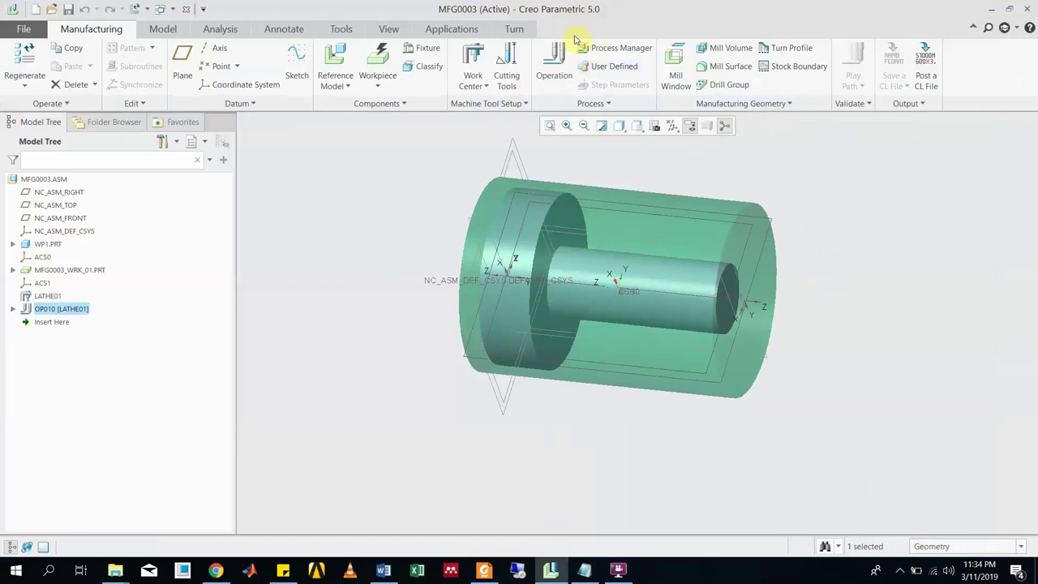
{"action": "left_click", "coordinate": [514, 31]}
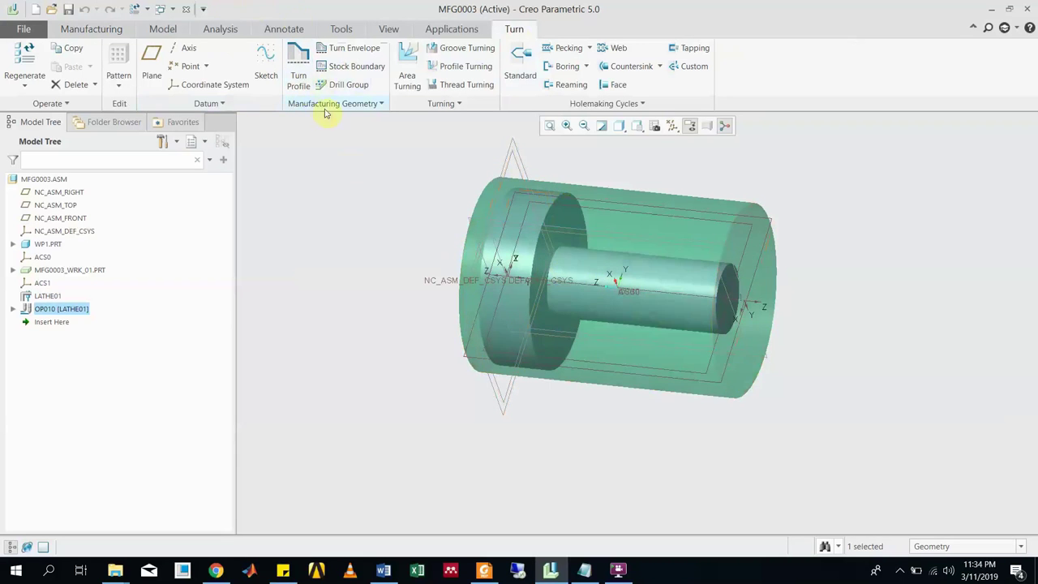
{"action": "left_click", "coordinate": [297, 84]}
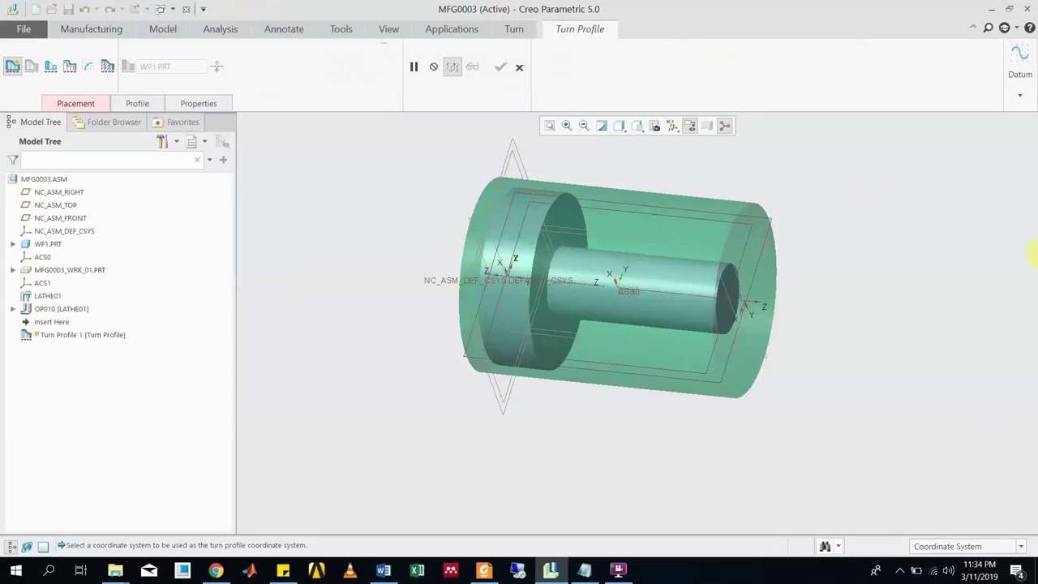
{"action": "left_click", "coordinate": [88, 68]}
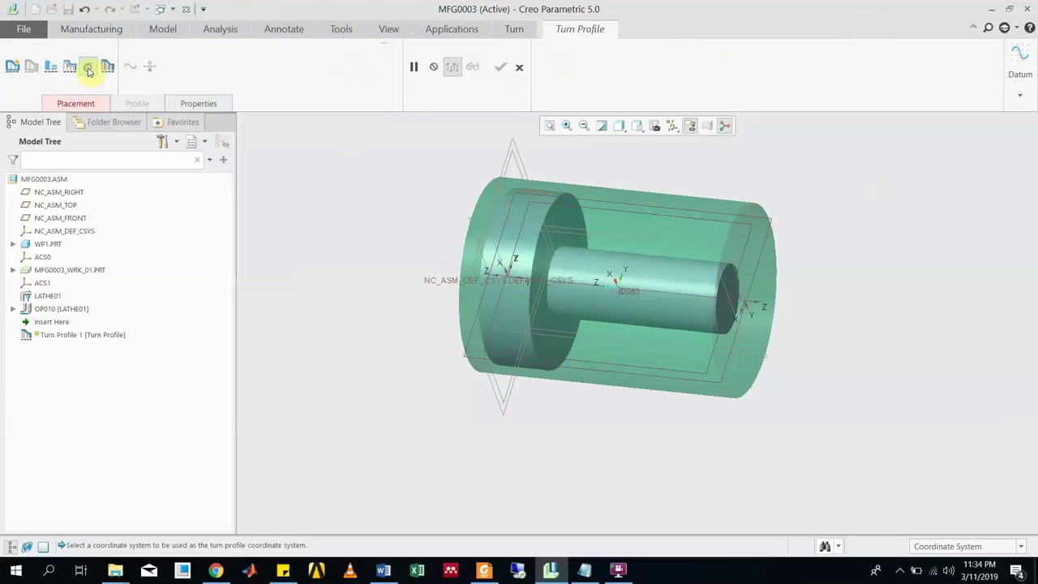
{"action": "middle_click_drag", "start_coordinate": [849, 261], "coordinate": [872, 266]}
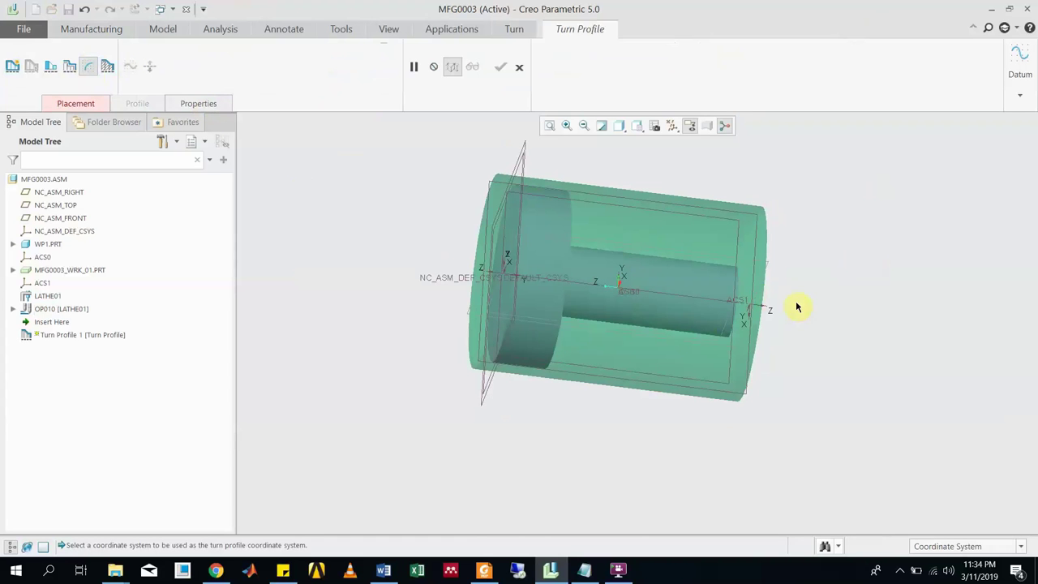
{"action": "middle_click_drag", "start_coordinate": [809, 295], "coordinate": [765, 270]}
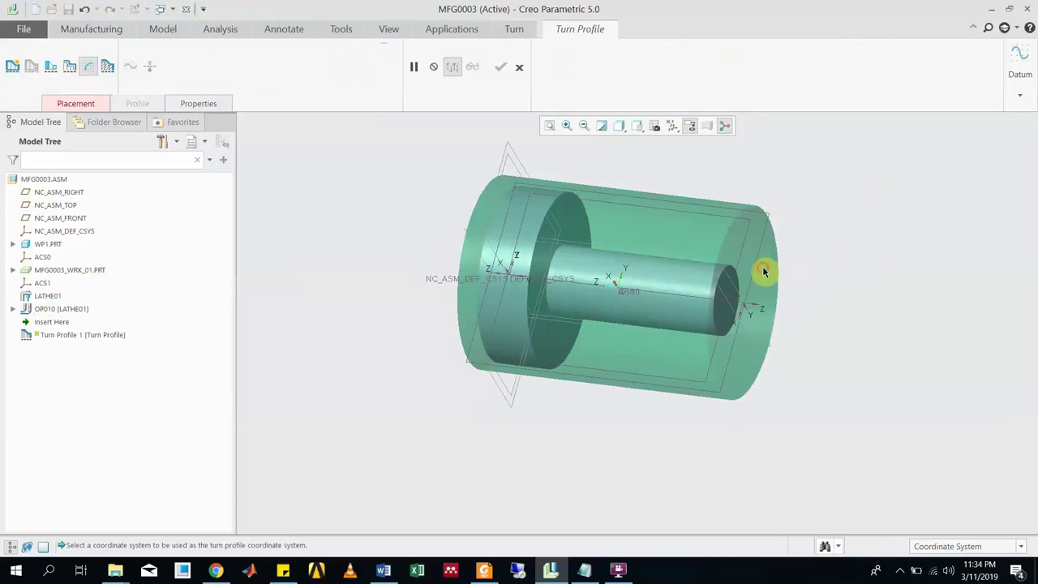
{"action": "left_click", "coordinate": [73, 104]}
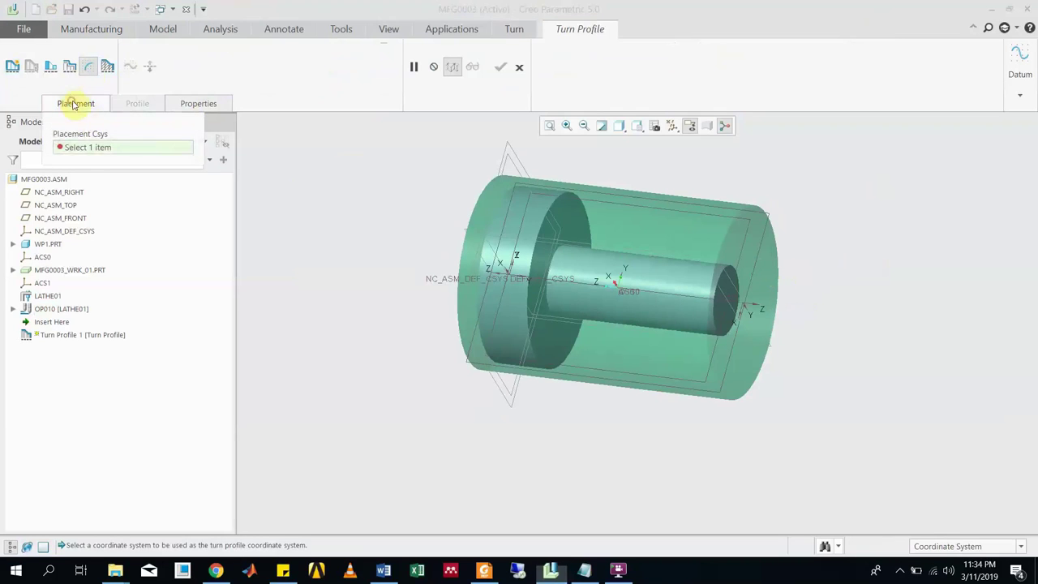
{"action": "left_click", "coordinate": [82, 151]}
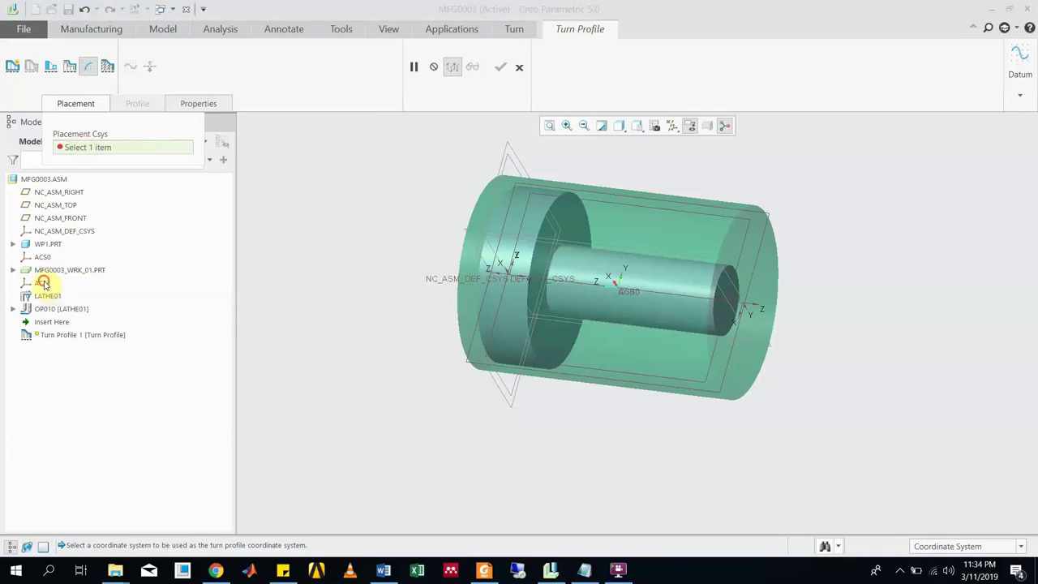
{"action": "left_click", "coordinate": [43, 282]}
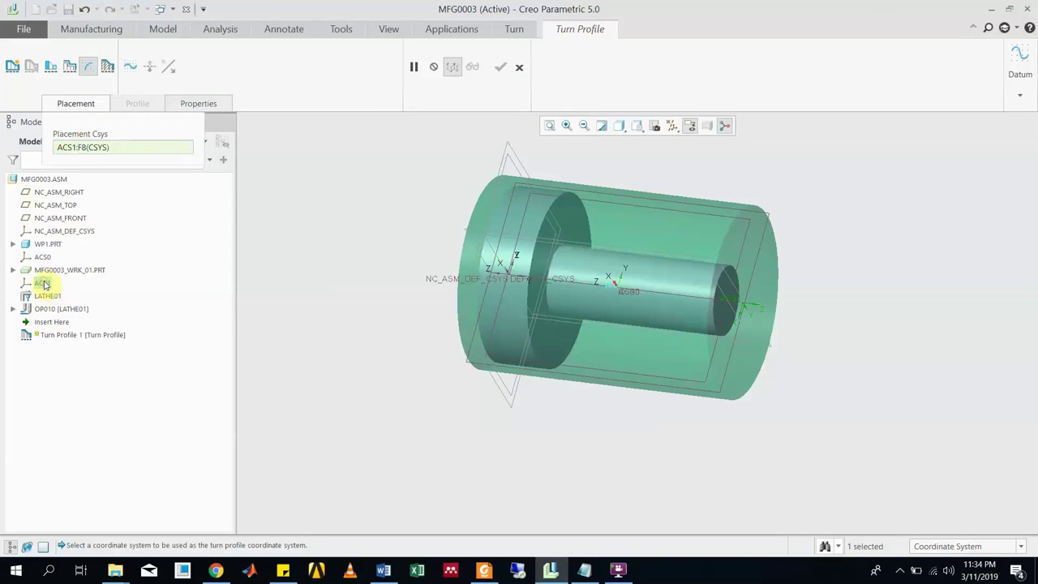
Start the turn profile sketch with the stock's front end face as the orientation reference, and view the sketch plane straight on.
{"action": "left_click", "coordinate": [132, 70]}
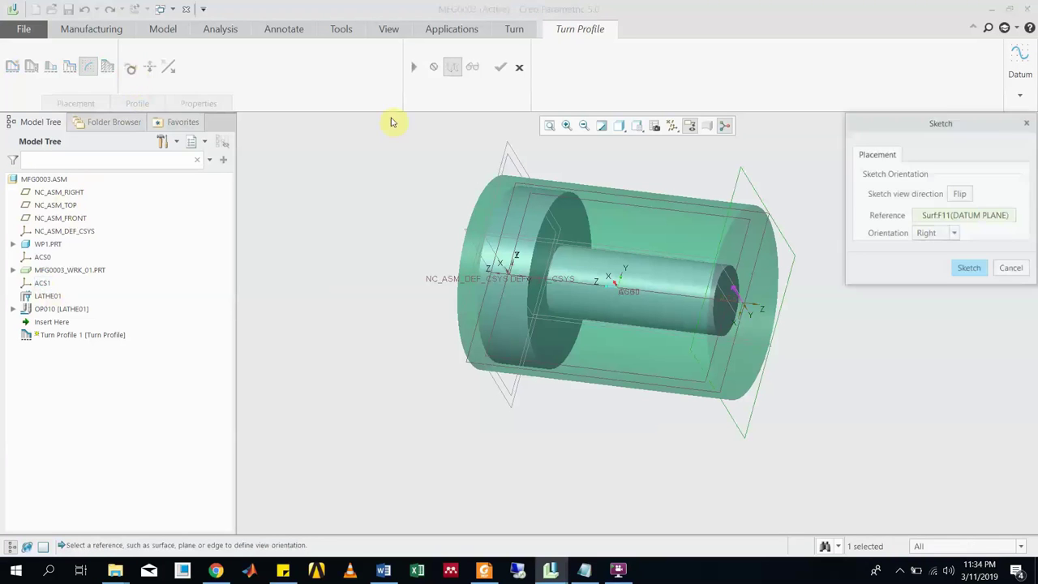
{"action": "left_click", "coordinate": [746, 261]}
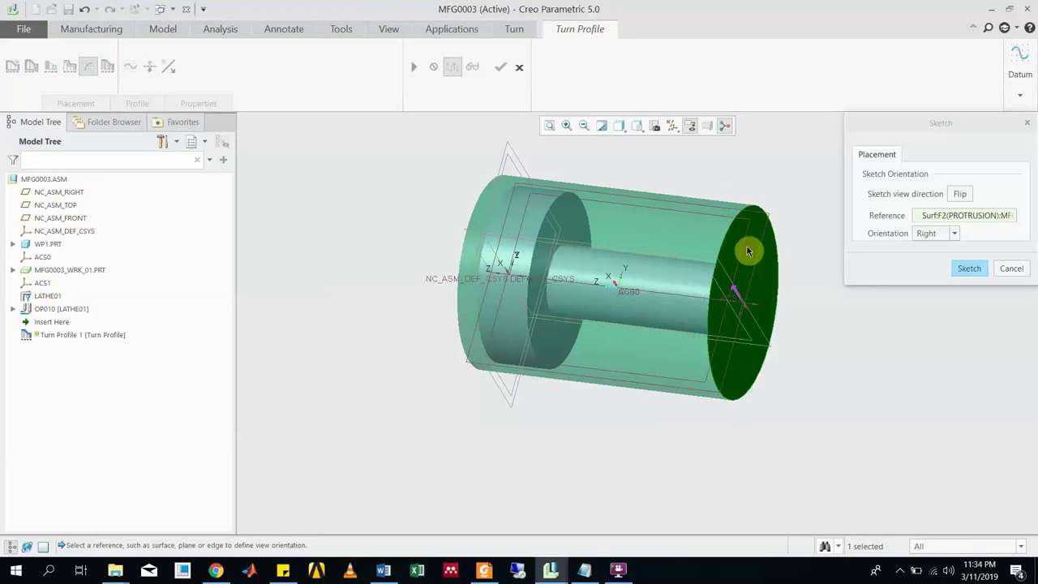
{"action": "left_click", "coordinate": [969, 268]}
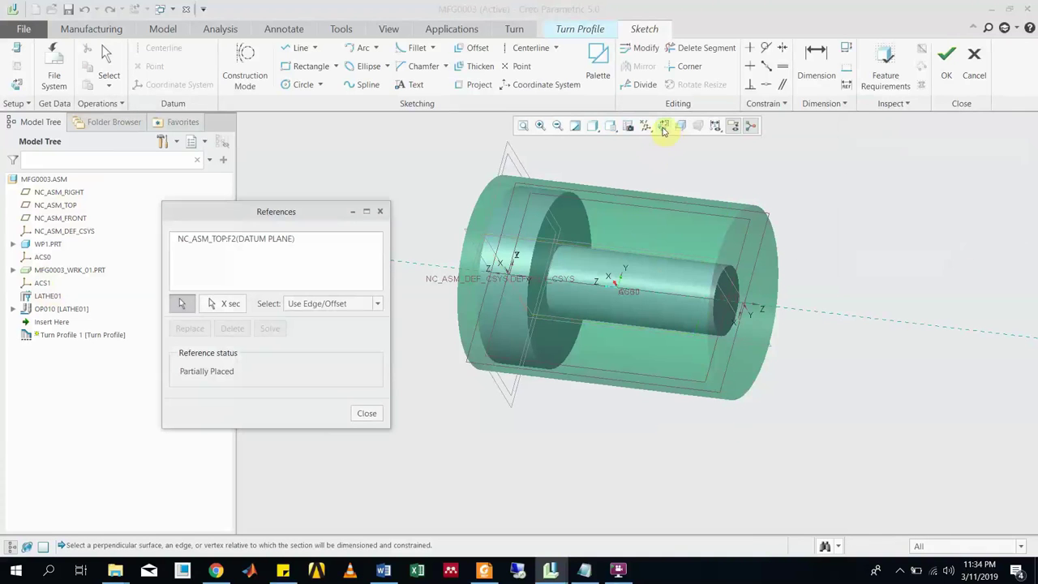
{"action": "left_click", "coordinate": [663, 128]}
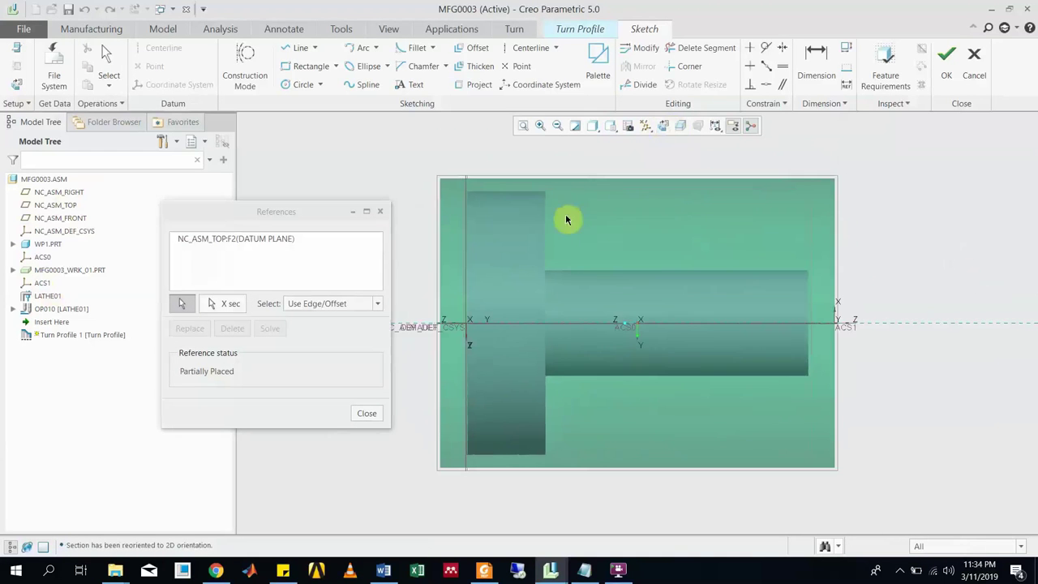
Add the stock's end faces and outer edge, NC_ASM_FRONT, and the part's flange, shoulder and shaft-end edges as sketch references.
{"action": "left_click", "coordinate": [439, 221]}
{"action": "left_click", "coordinate": [480, 199]}
{"action": "left_click", "coordinate": [487, 179]}
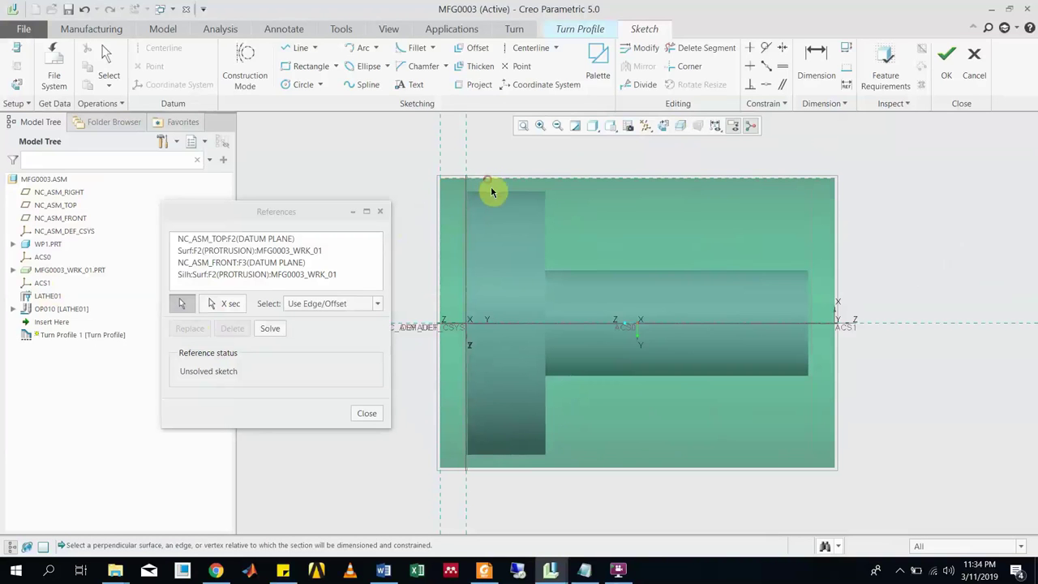
{"action": "left_click", "coordinate": [527, 193]}
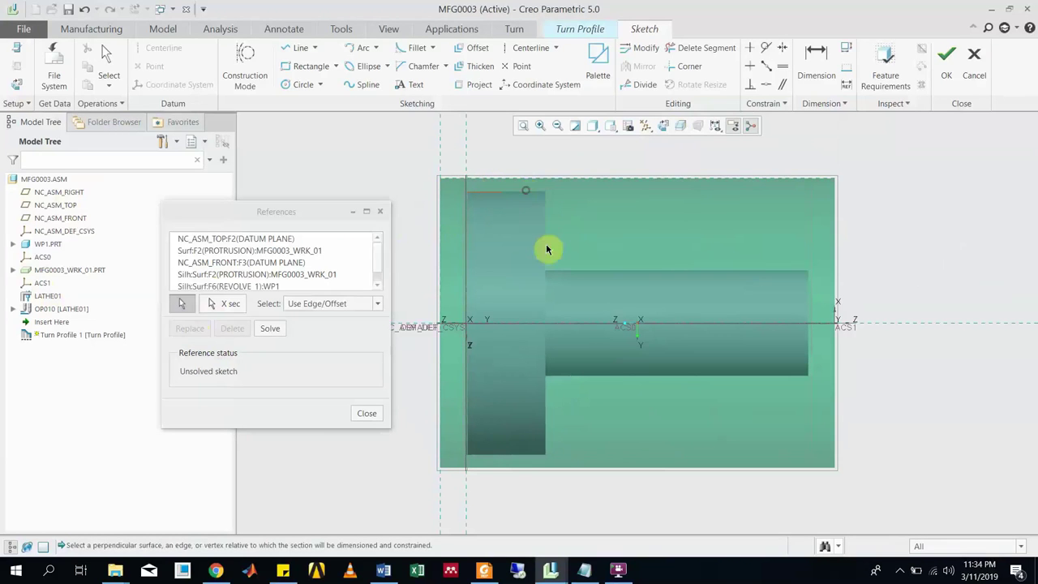
{"action": "left_click", "coordinate": [545, 247]}
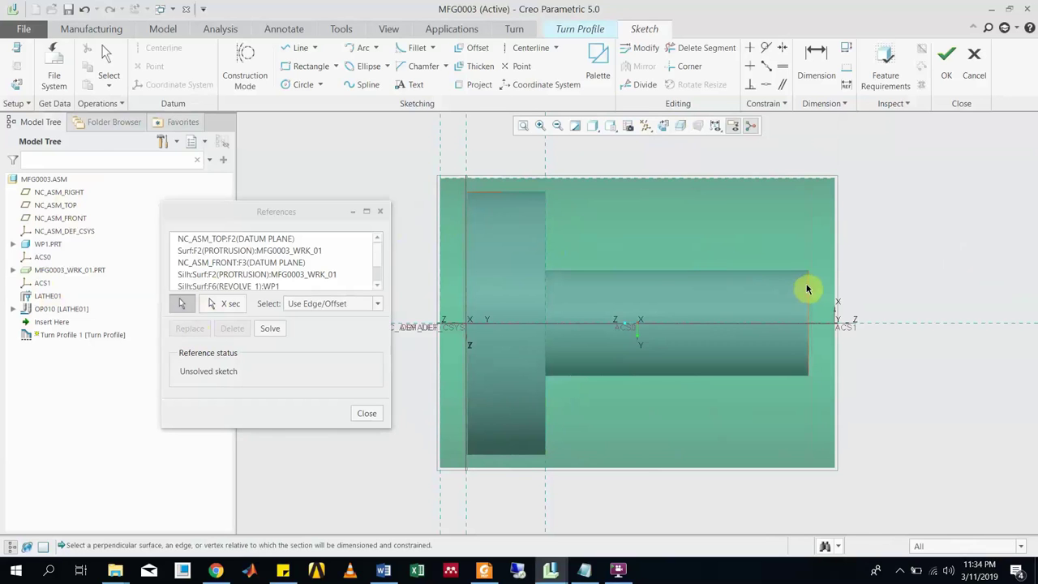
{"action": "left_click", "coordinate": [807, 284]}
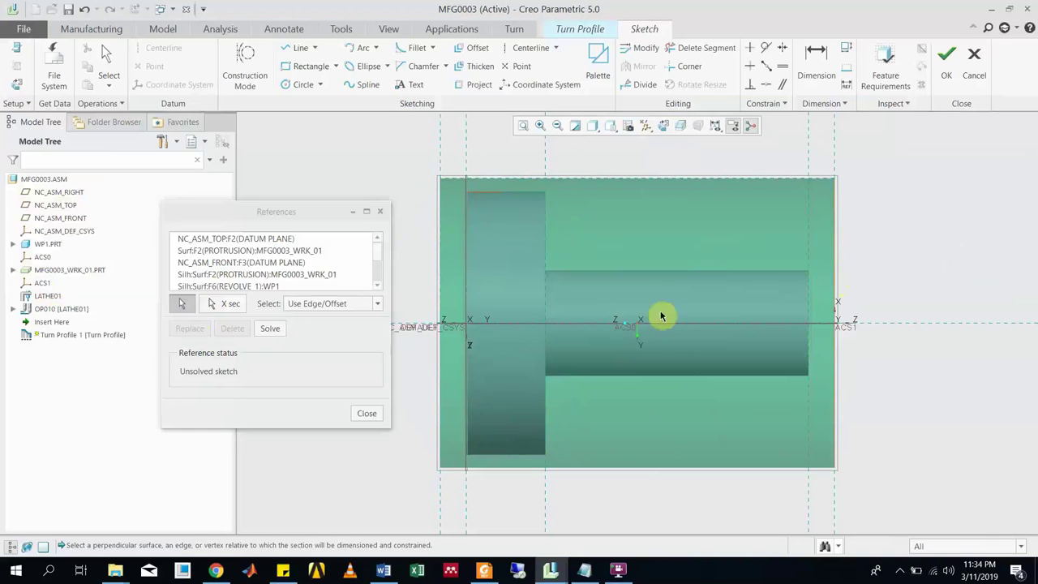
{"action": "scroll", "coordinate": [588, 298], "scroll_direction": "up", "scroll_amount": 1}
{"action": "scroll", "coordinate": [588, 298], "scroll_direction": "up", "scroll_amount": 1}
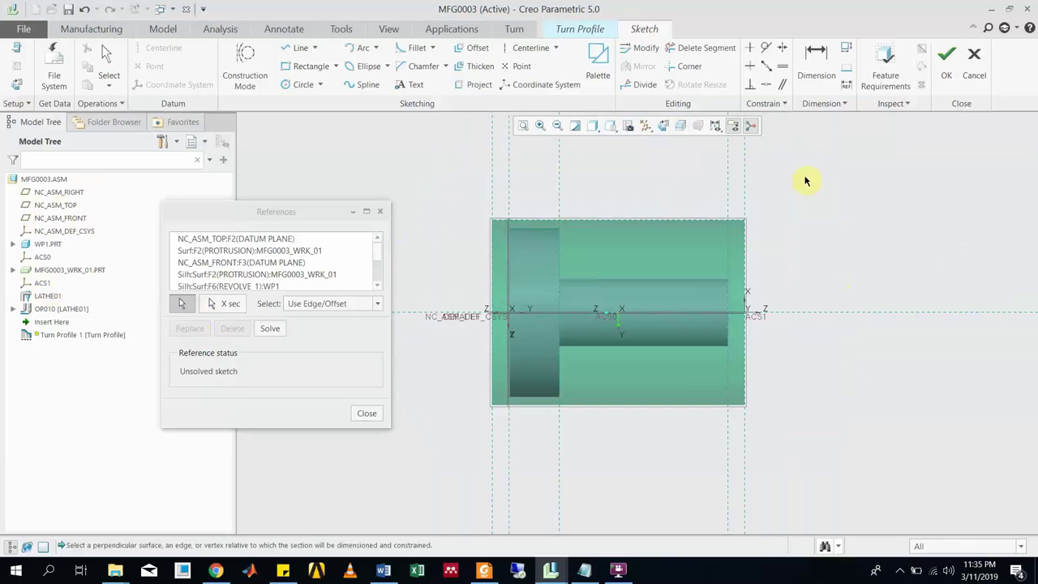
{"action": "left_click", "coordinate": [367, 415]}
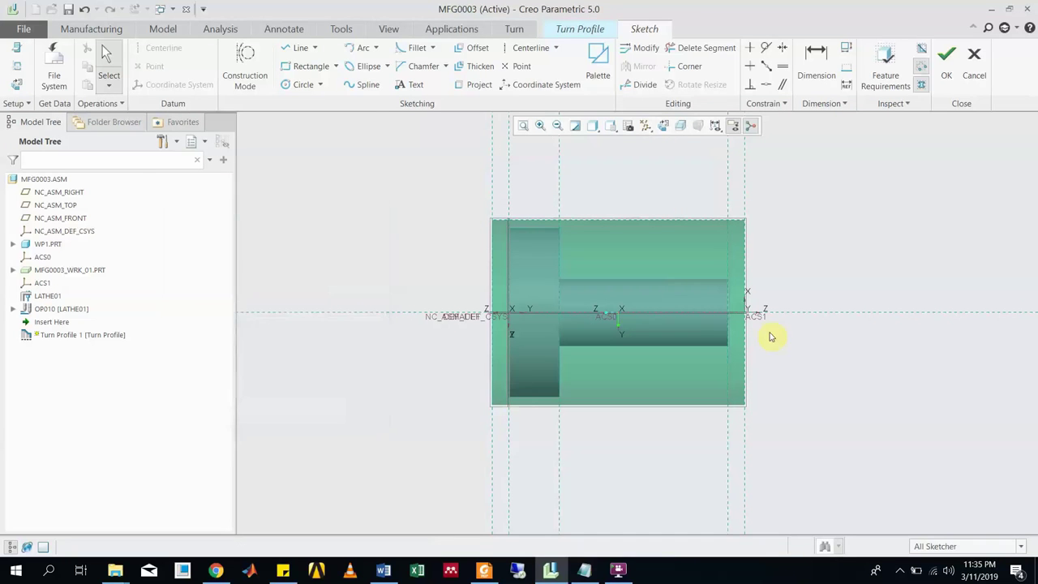
Project the upper outer edges of the part's flange and shaft into the sketch as single edges.
{"action": "scroll", "coordinate": [772, 336], "scroll_direction": "down", "scroll_amount": 1}
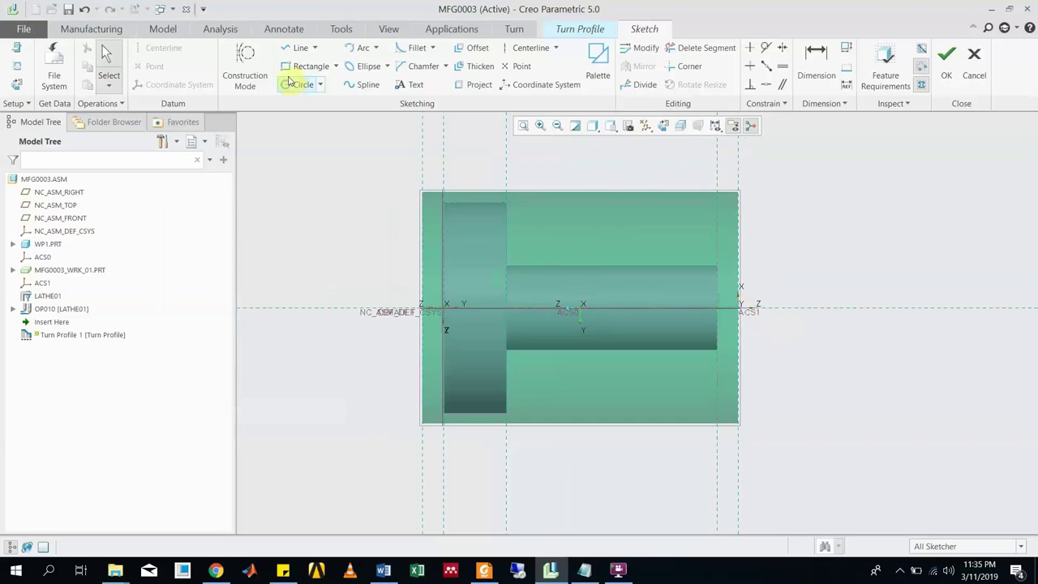
{"action": "left_click", "coordinate": [466, 85]}
{"action": "left_click", "coordinate": [469, 206]}
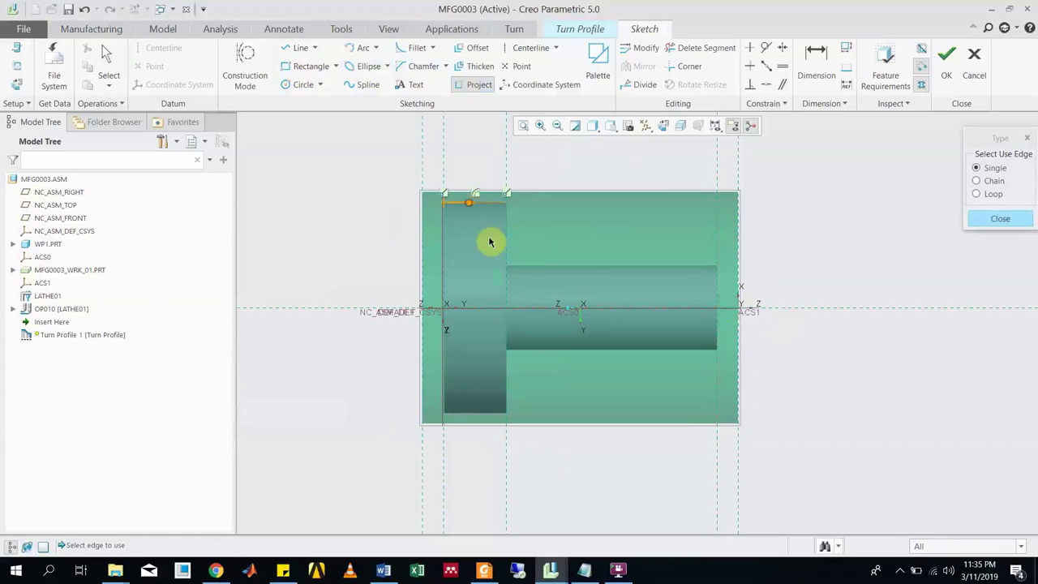
{"action": "scroll", "coordinate": [494, 264], "scroll_direction": "down", "scroll_amount": 5}
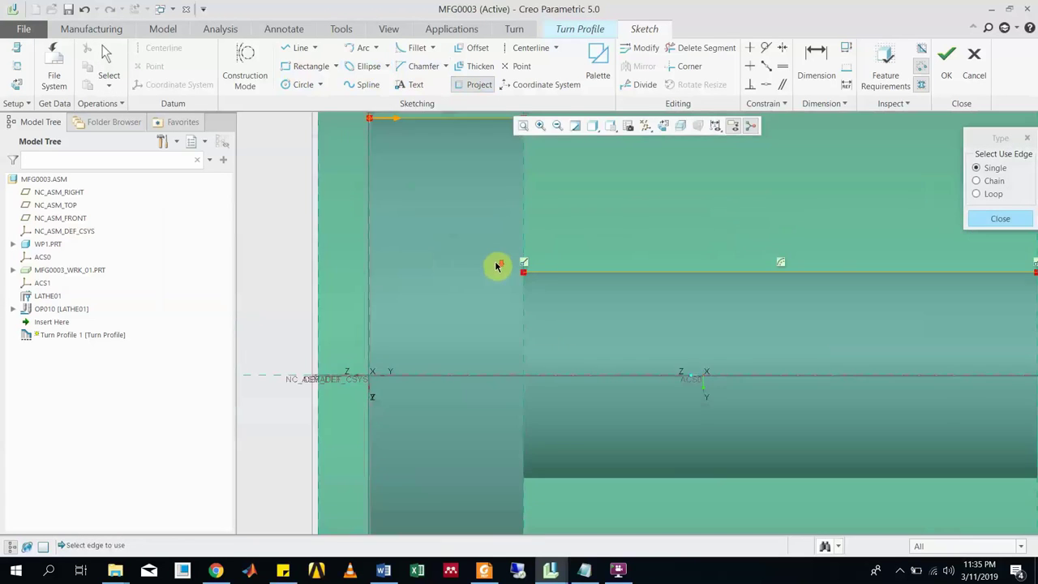
{"action": "left_click", "coordinate": [520, 278]}
{"action": "scroll", "coordinate": [516, 275], "scroll_direction": "up", "scroll_amount": 5}
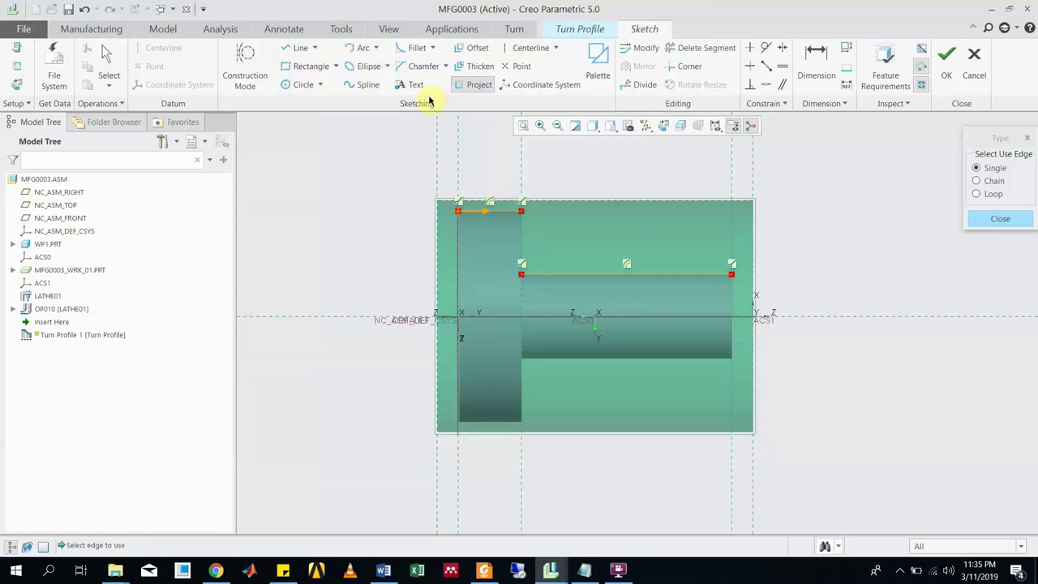
{"action": "left_click", "coordinate": [996, 219]}
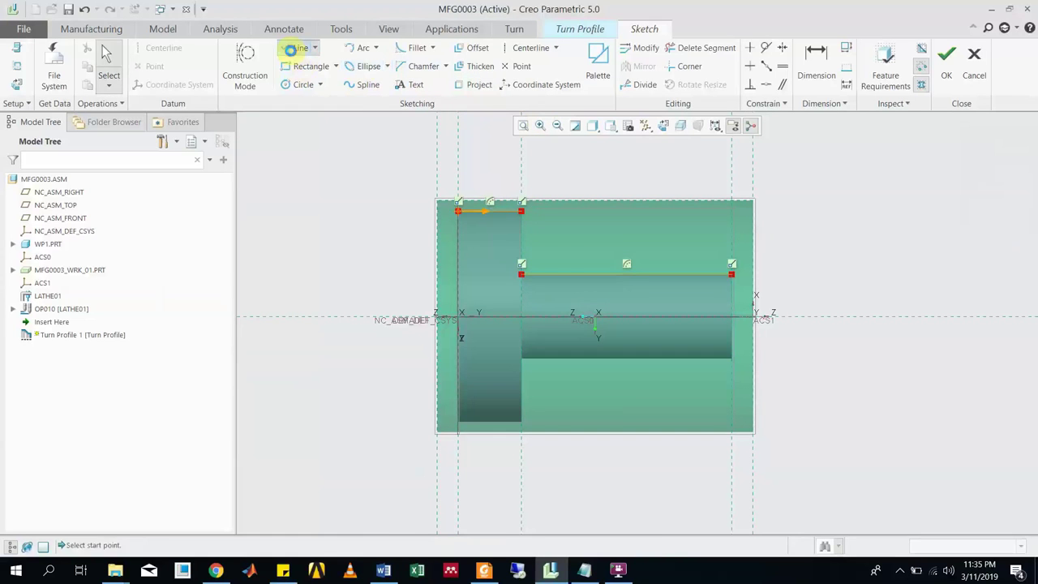
Draw lines along the flange shoulder down to the shaft and from the shaft's end corner down to the centreline.
{"action": "left_click", "coordinate": [294, 47]}
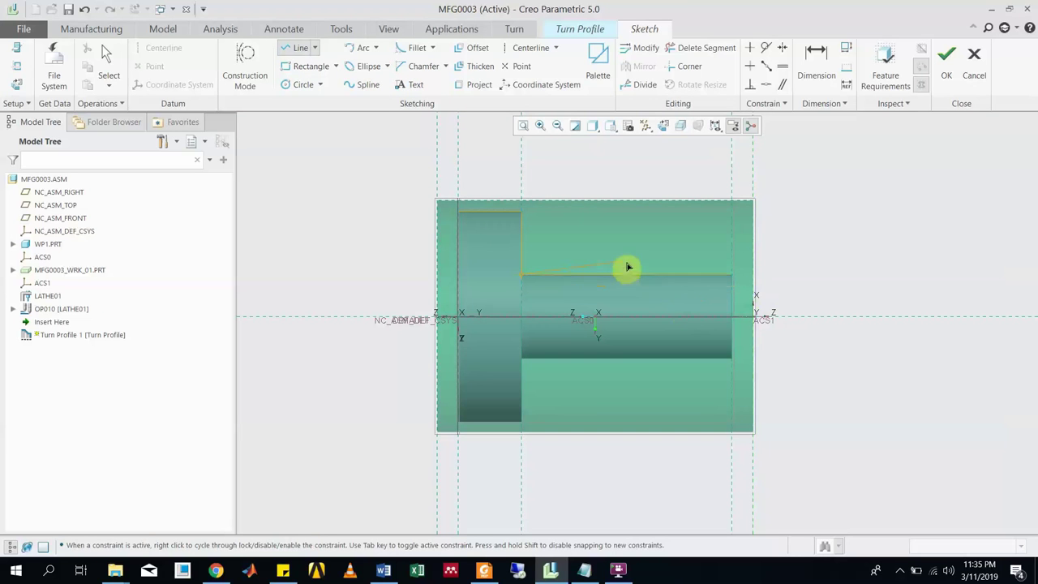
{"action": "left_click", "coordinate": [731, 275]}
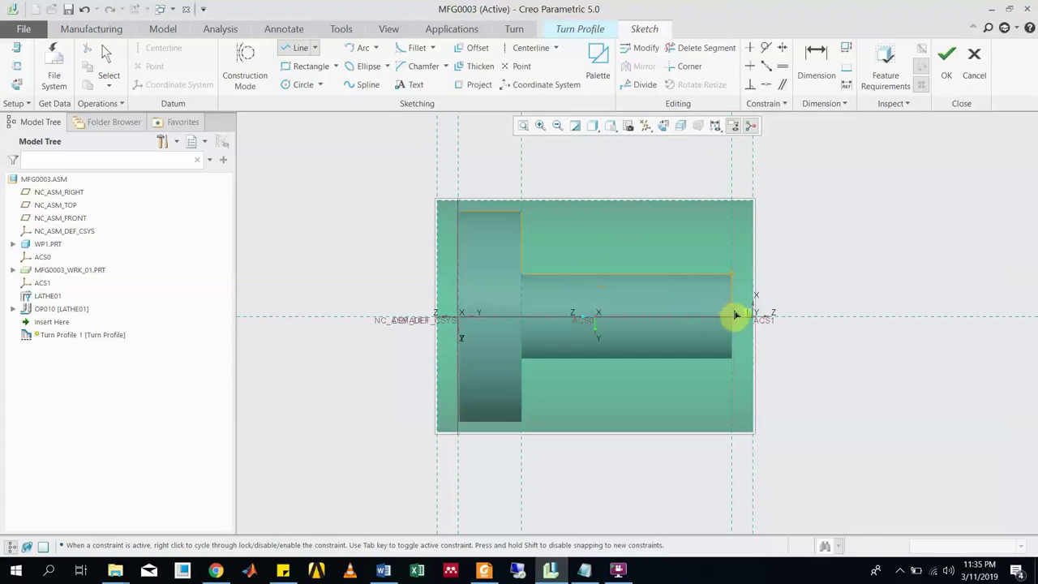
{"action": "left_click", "coordinate": [733, 319]}
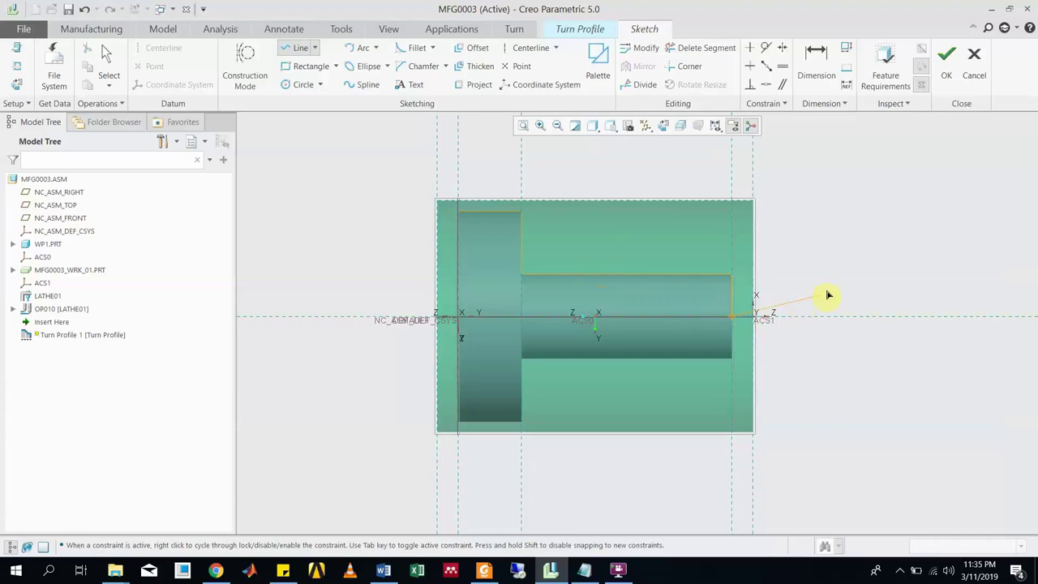
{"action": "middle_click", "coordinate": [844, 285]}
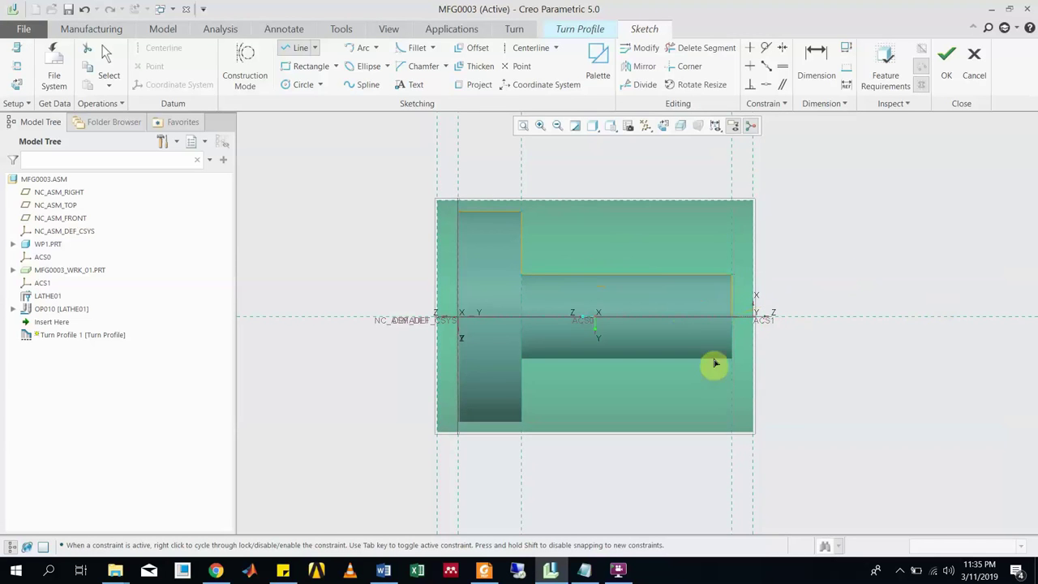
{"action": "scroll", "coordinate": [690, 349], "scroll_direction": "down", "scroll_amount": 2}
{"action": "scroll", "coordinate": [352, 197], "scroll_direction": "down", "scroll_amount": 2}
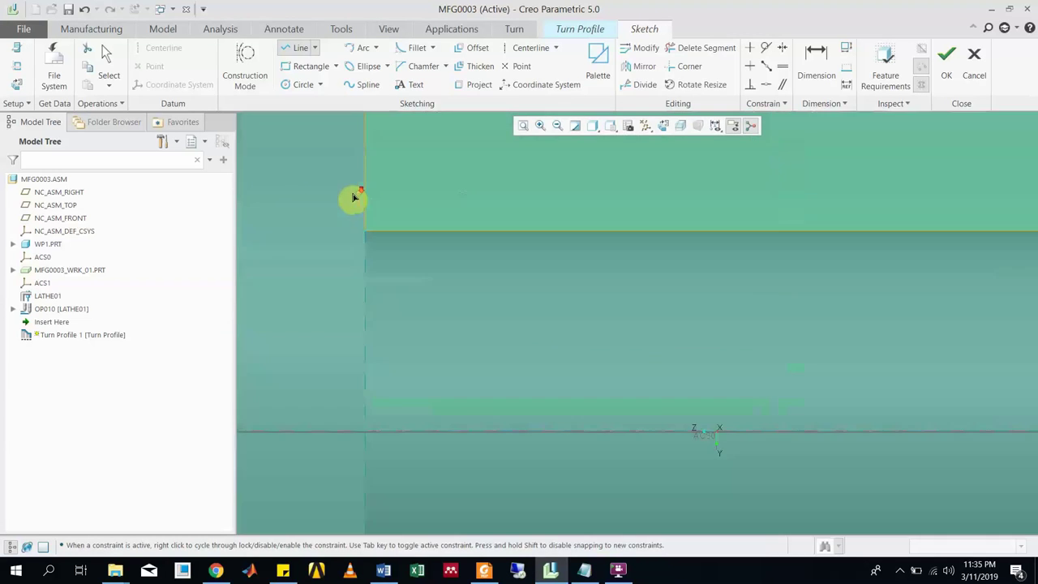
{"action": "scroll", "coordinate": [333, 305], "scroll_direction": "up", "scroll_amount": 3}
{"action": "scroll", "coordinate": [329, 315], "scroll_direction": "up", "scroll_amount": 3}
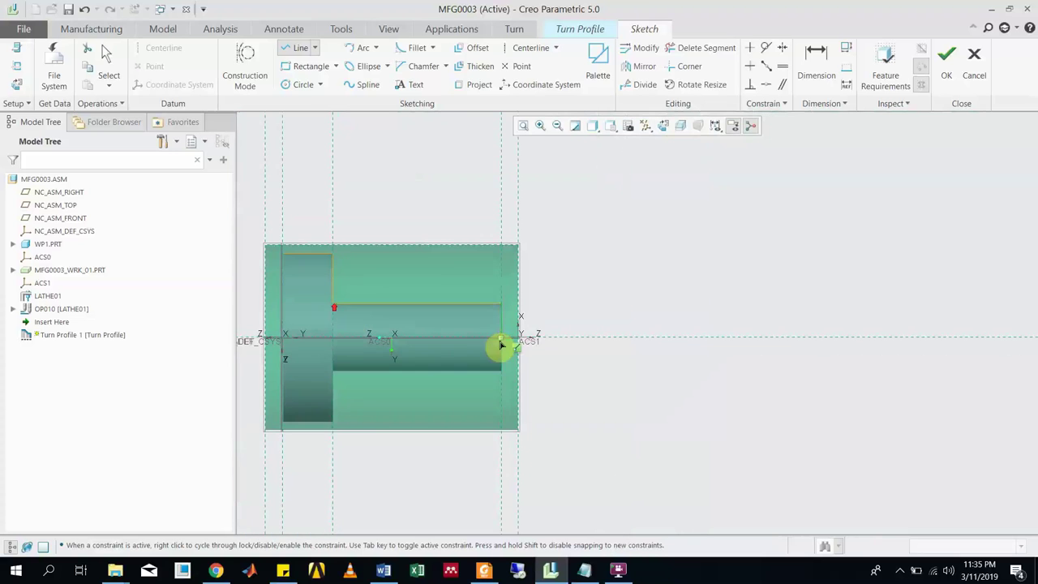
{"action": "scroll", "coordinate": [779, 227], "scroll_direction": "up", "scroll_amount": 1}
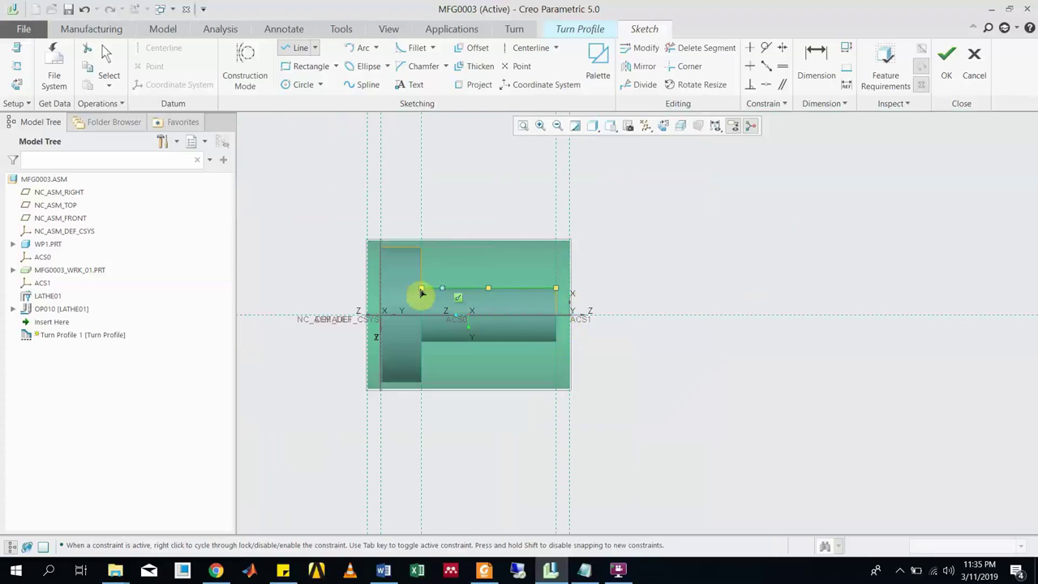
{"action": "scroll", "coordinate": [454, 300], "scroll_direction": "down", "scroll_amount": 3}
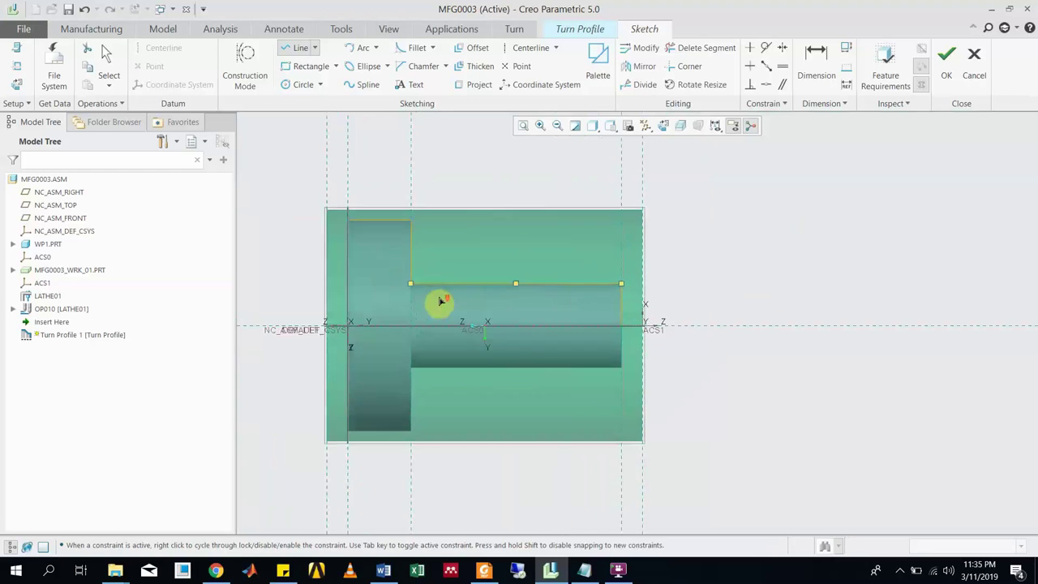
Finish the sketch, flip the profile direction to start at the shaft end's centre, and create the turn profile.
{"action": "left_click", "coordinate": [943, 75]}
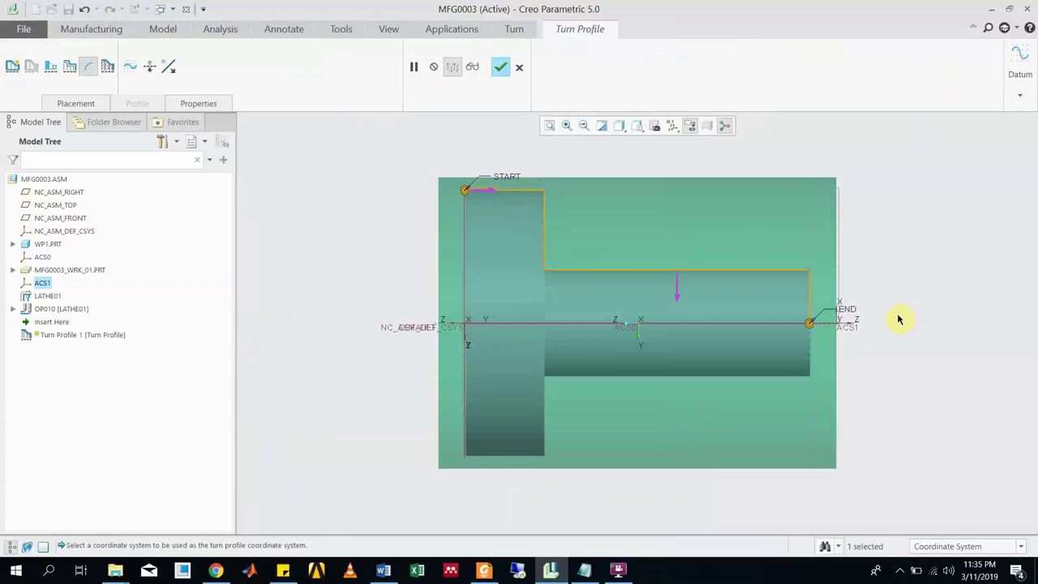
{"action": "left_click", "coordinate": [491, 195]}
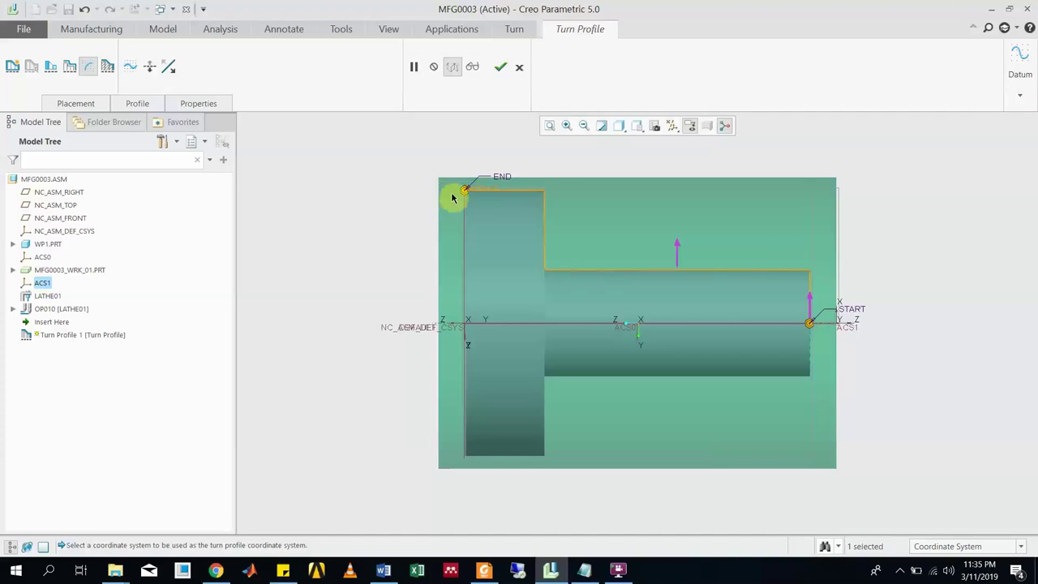
{"action": "left_click", "coordinate": [500, 67]}
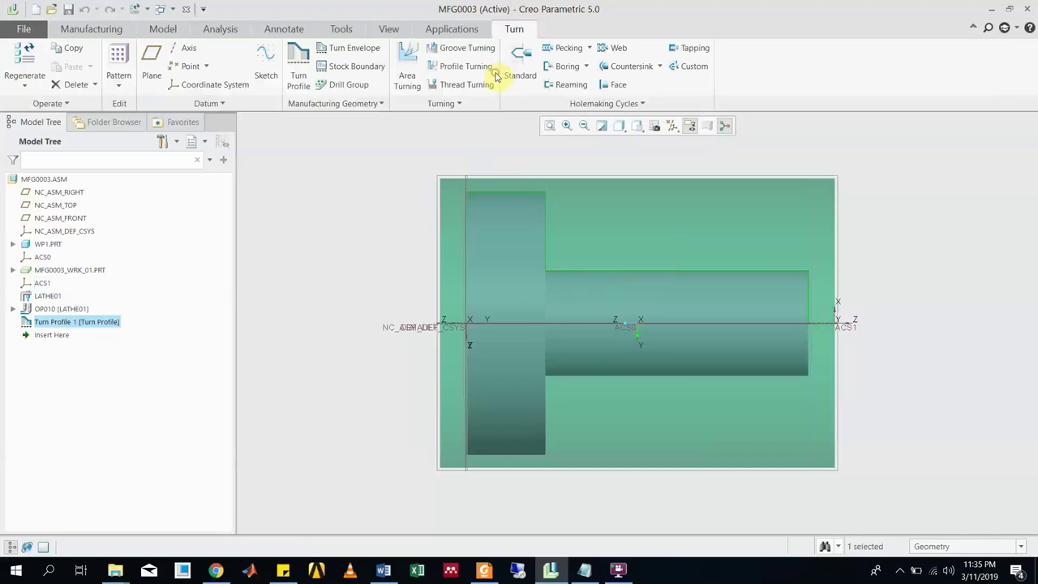
Start an Area Turning sequence with cutting tool 01 : T0001, showing the model in its default orientation.
{"action": "key", "text": "ctrl+d"}
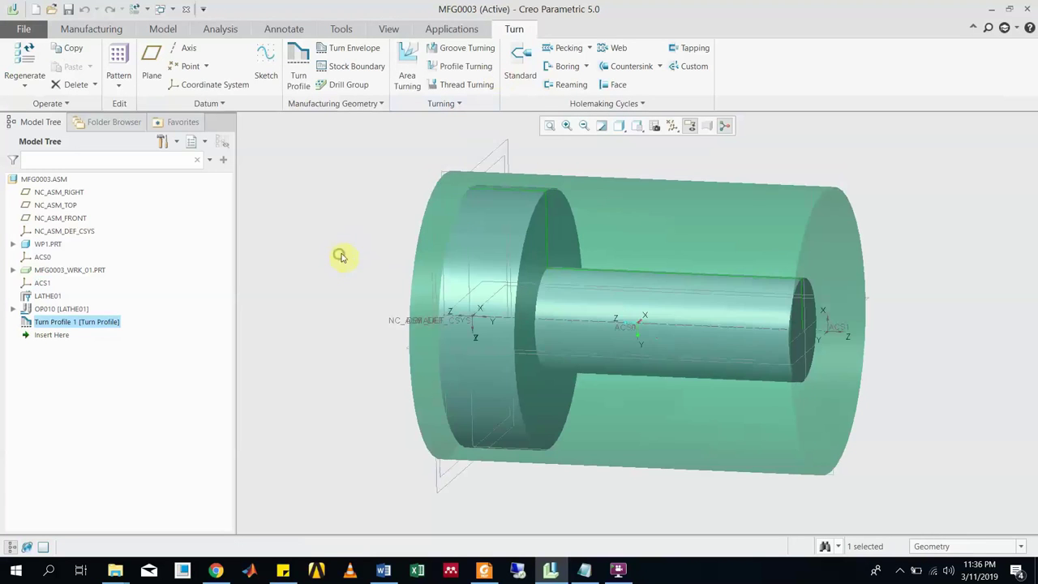
{"action": "left_click", "coordinate": [407, 81]}
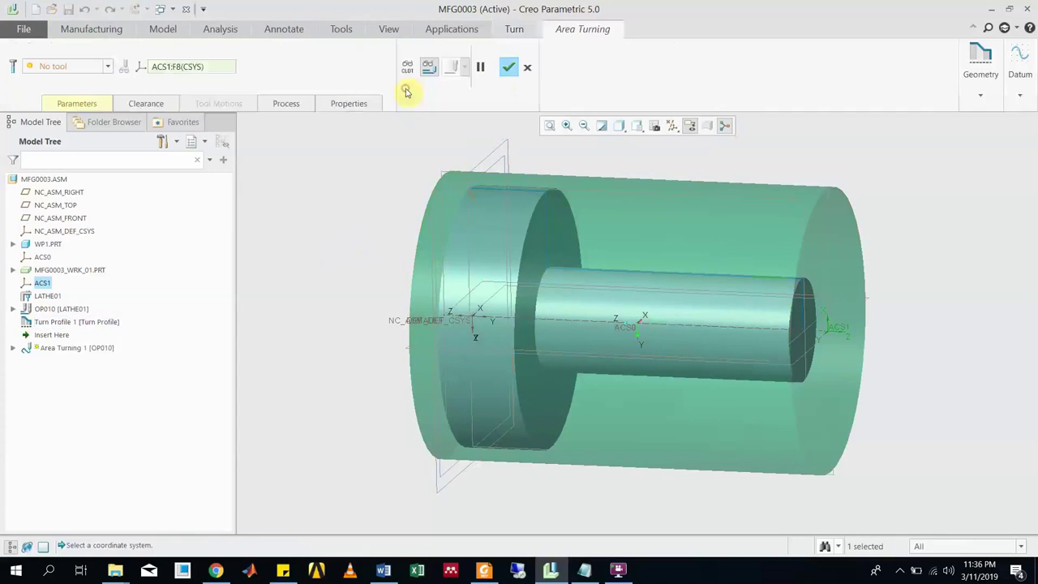
{"action": "left_click", "coordinate": [87, 68]}
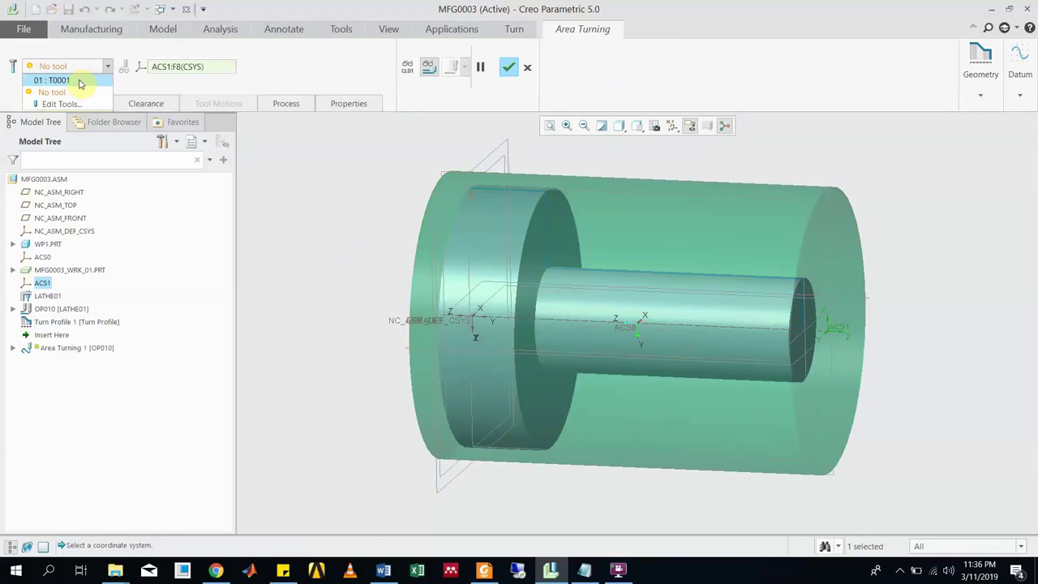
{"action": "left_click", "coordinate": [79, 80]}
Set the area turning parameters to a cut feed of 20, a step depth of 2 and a spindle speed of 1500.
{"action": "left_click", "coordinate": [79, 104]}
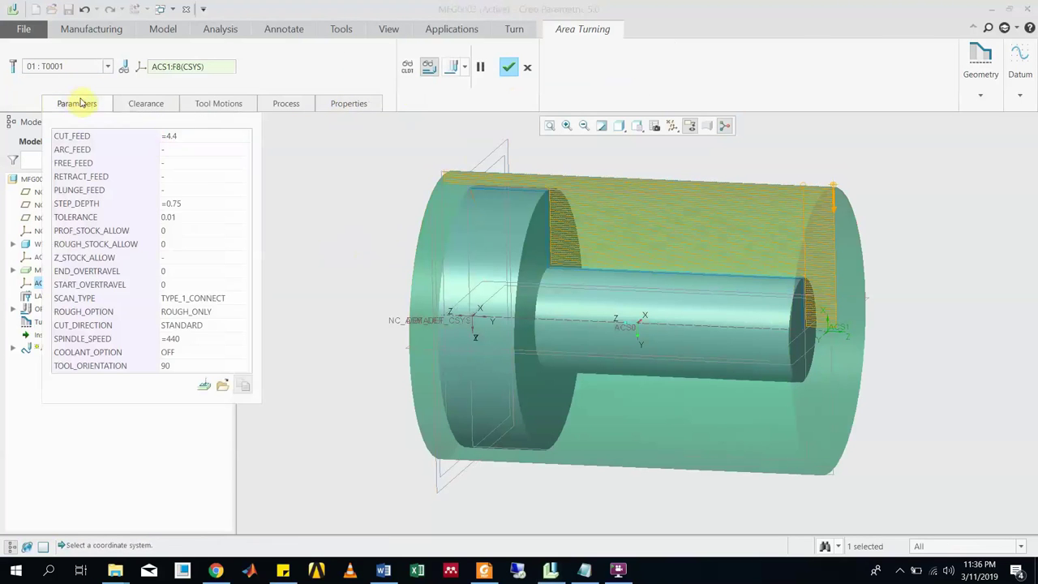
{"action": "left_click", "coordinate": [206, 136]}
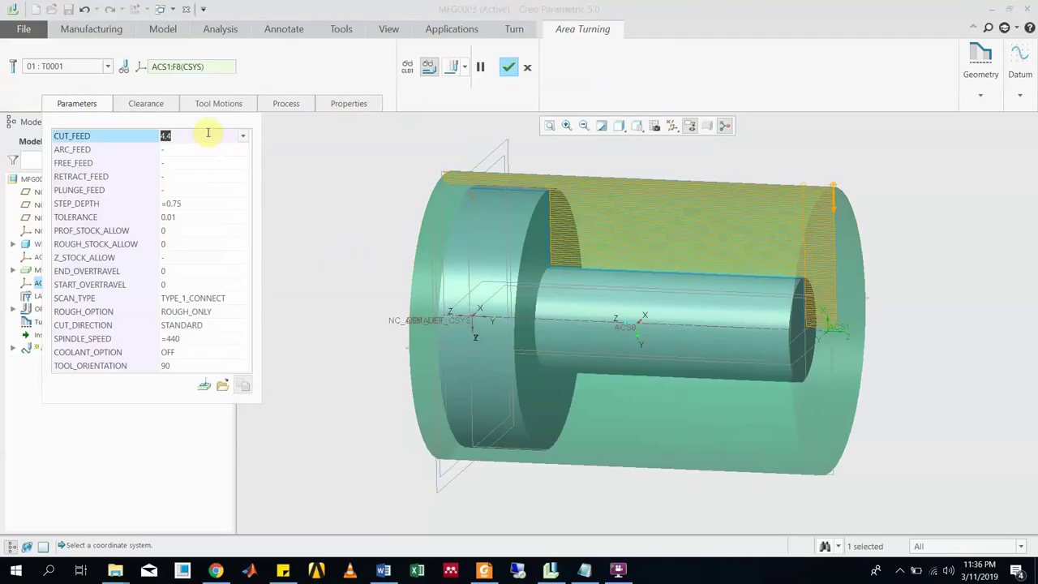
{"action": "type", "text": "20"}
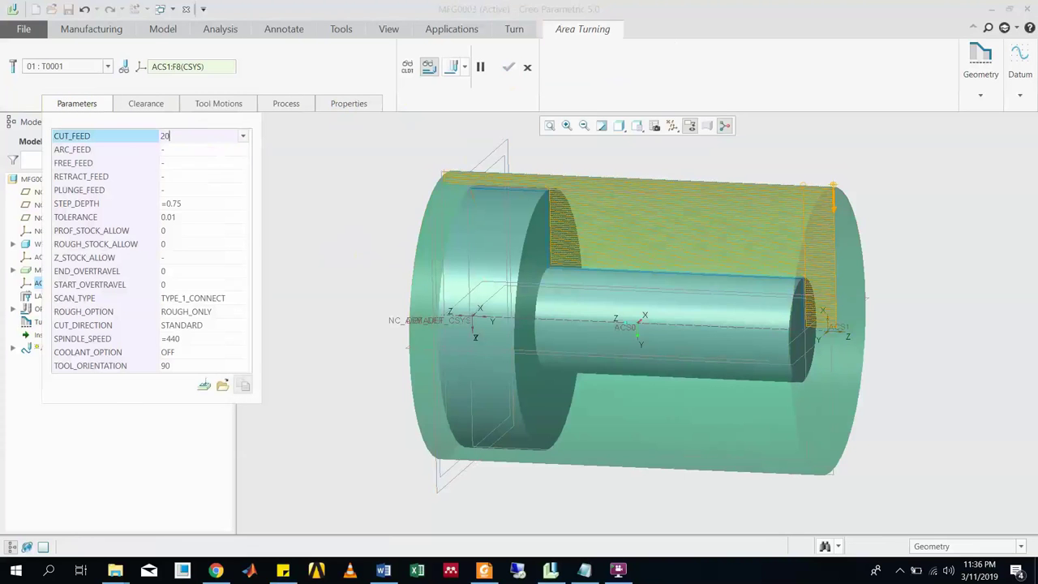
{"action": "key", "text": "Return"}
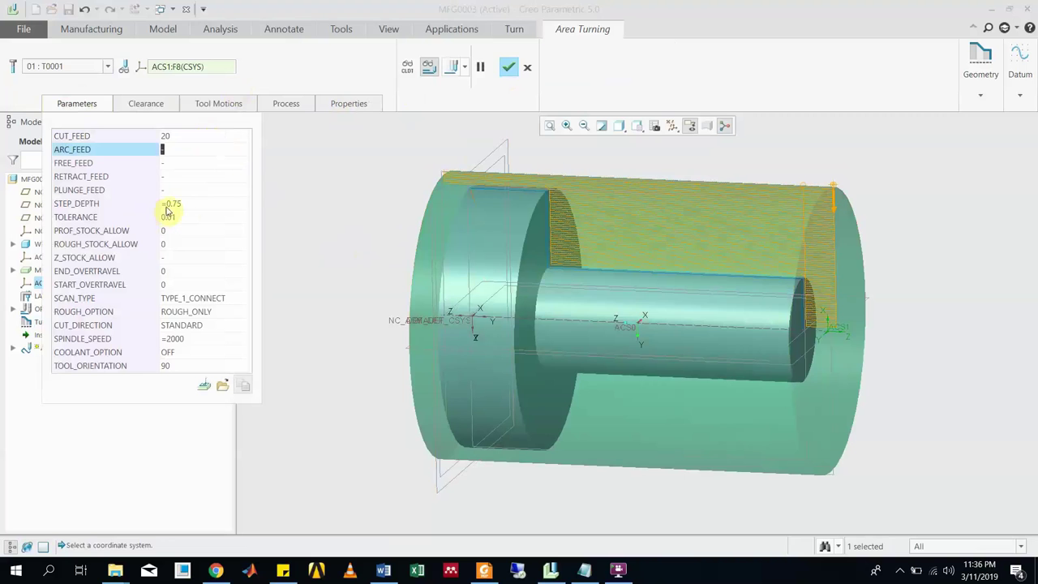
{"action": "left_click", "coordinate": [192, 208]}
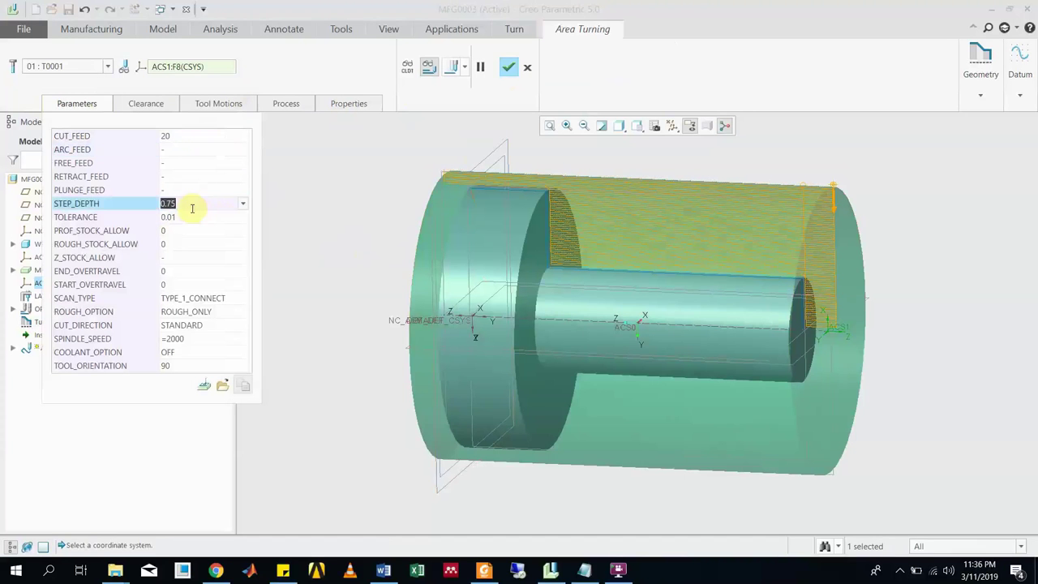
{"action": "type", "text": "2"}
{"action": "key", "text": "Return"}
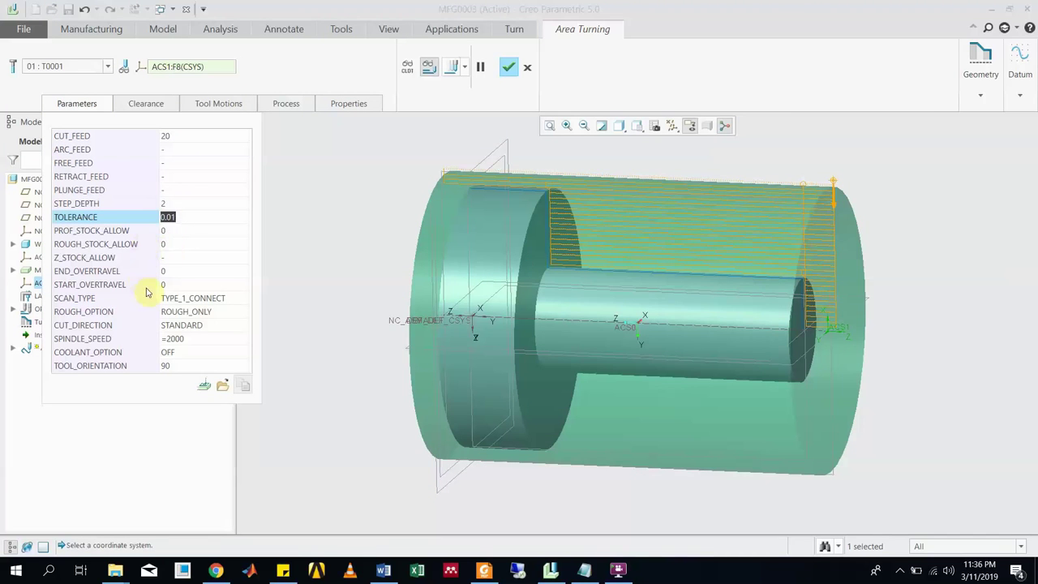
{"action": "left_click", "coordinate": [180, 339]}
{"action": "type", "text": "20"}
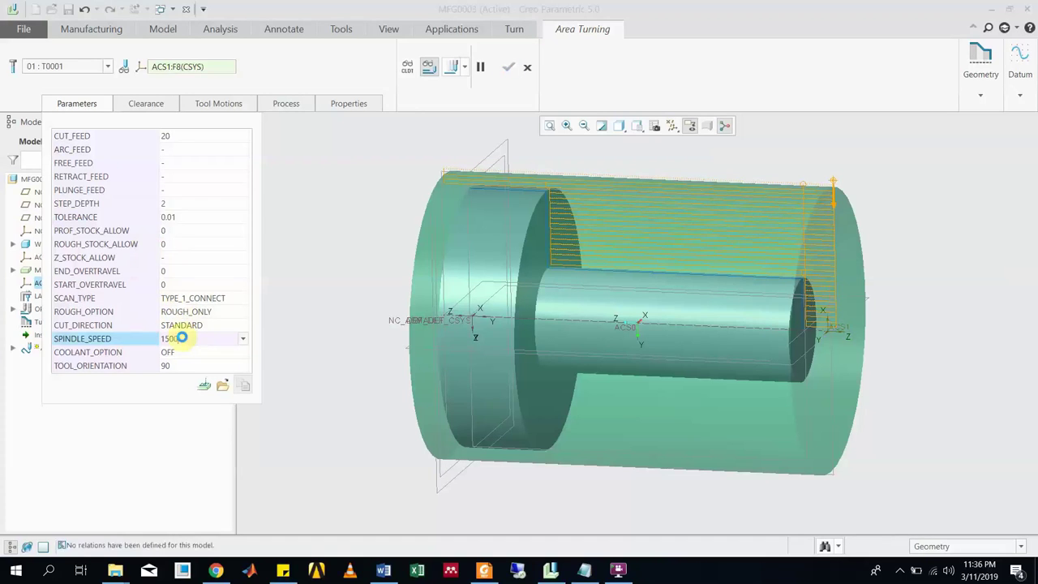
{"action": "key", "text": "Return"}
Check the clearance and tool motion settings, and complete the area turning sequence.
{"action": "left_click", "coordinate": [158, 103]}
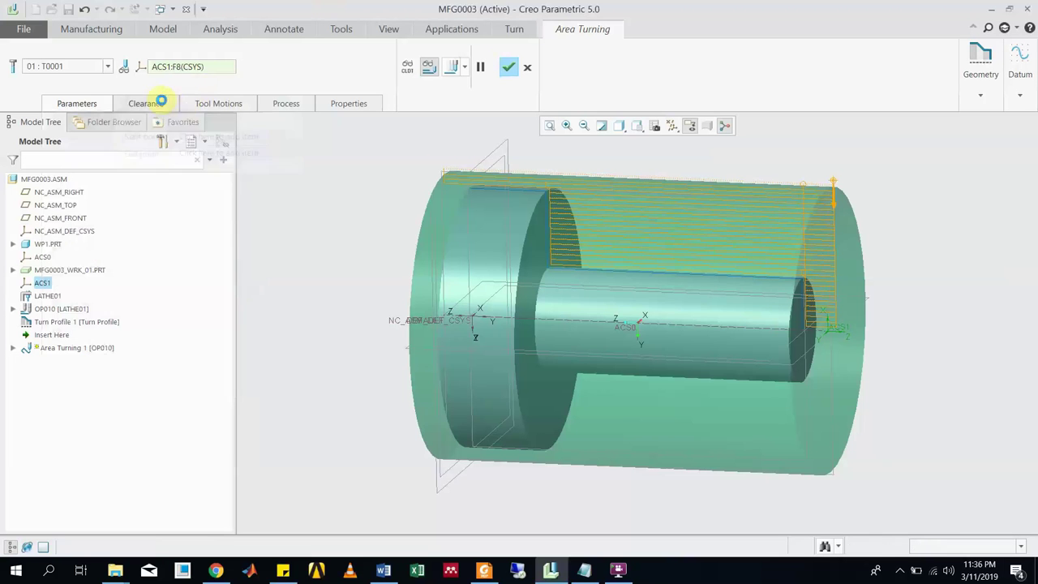
{"action": "left_click", "coordinate": [219, 103]}
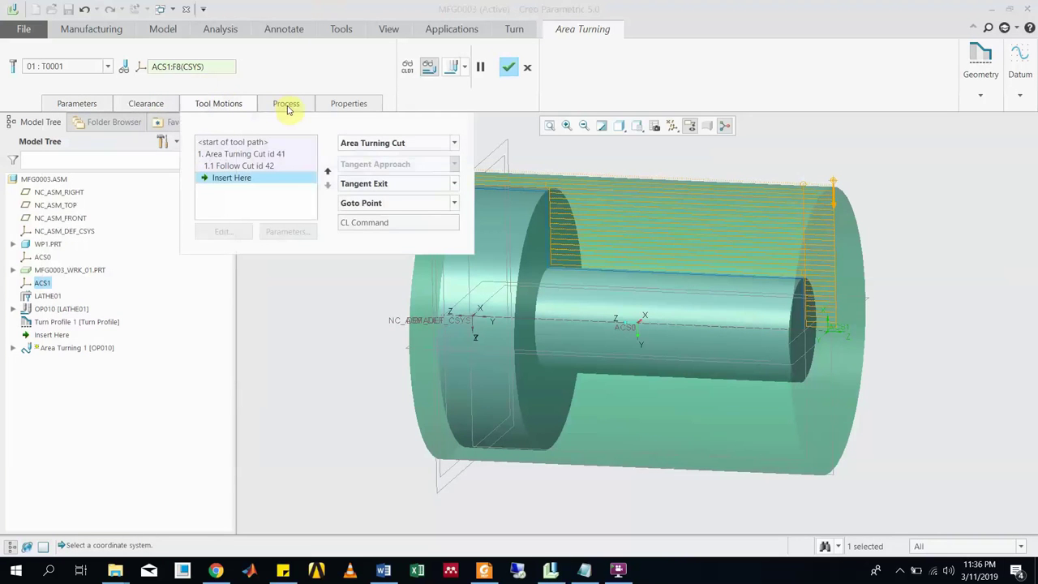
{"action": "left_click", "coordinate": [508, 69]}
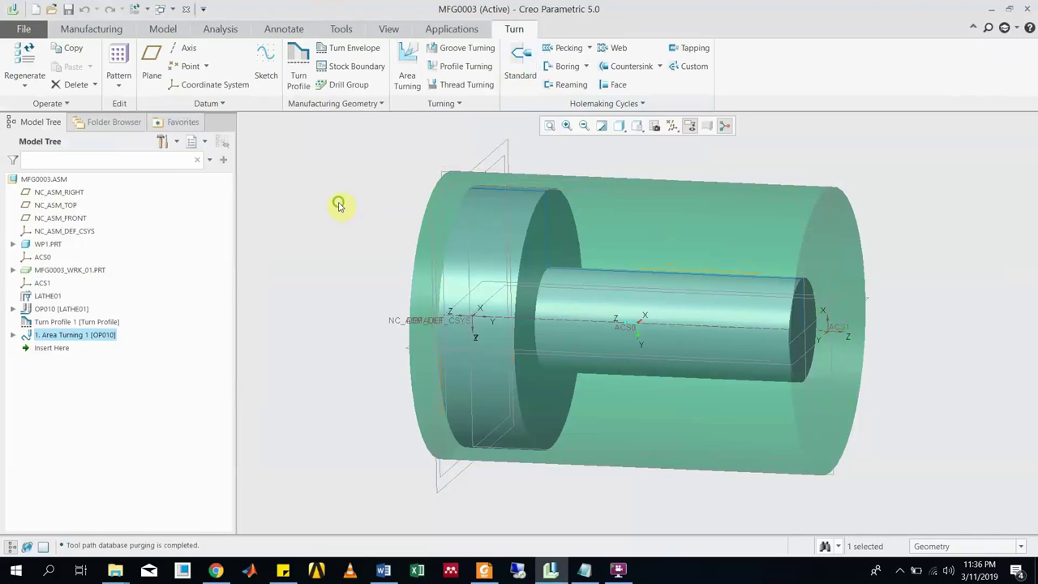
Play the tool path of the area turning sequence at the fastest display speed.
{"action": "mouse_move", "coordinate": [338, 204]}
{"action": "middle_mouse_down"}
{"action": "mouse_move", "coordinate": [351, 223]}
{"action": "mouse_move", "coordinate": [338, 231]}
{"action": "middle_mouse_up"}
{"action": "left_click", "coordinate": [94, 29]}
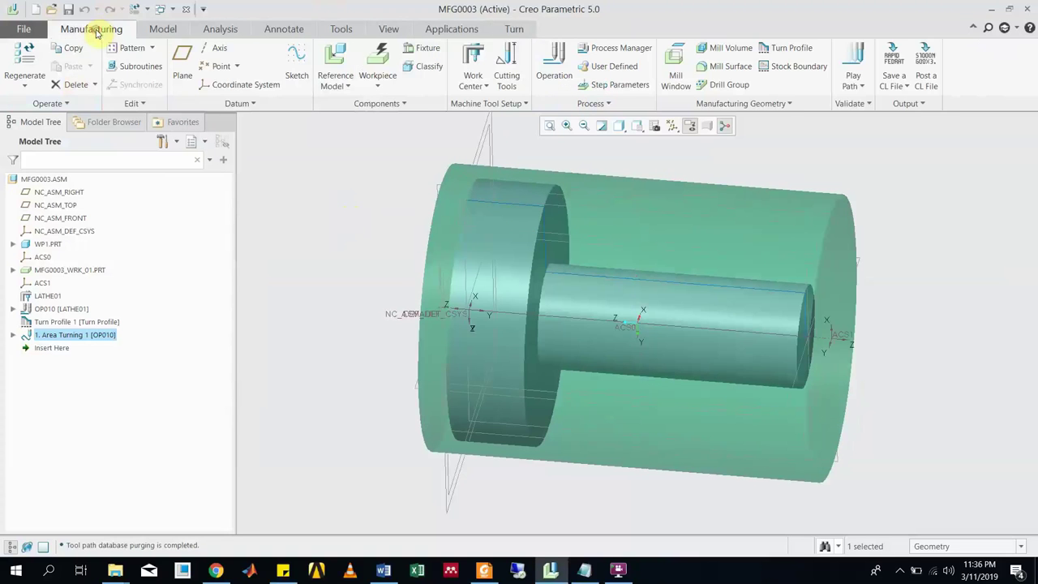
{"action": "left_click", "coordinate": [853, 79]}
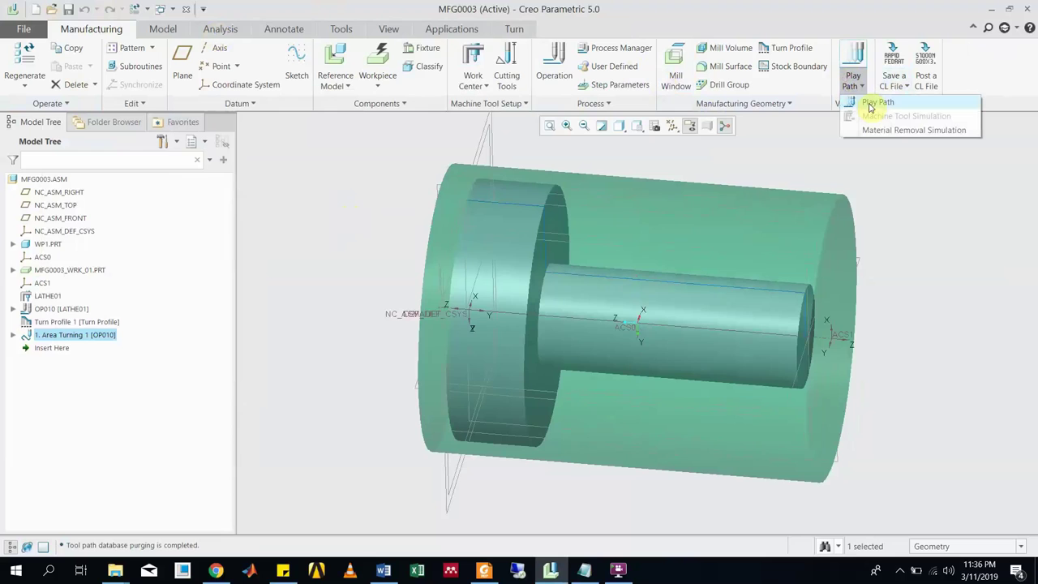
{"action": "left_click", "coordinate": [870, 104]}
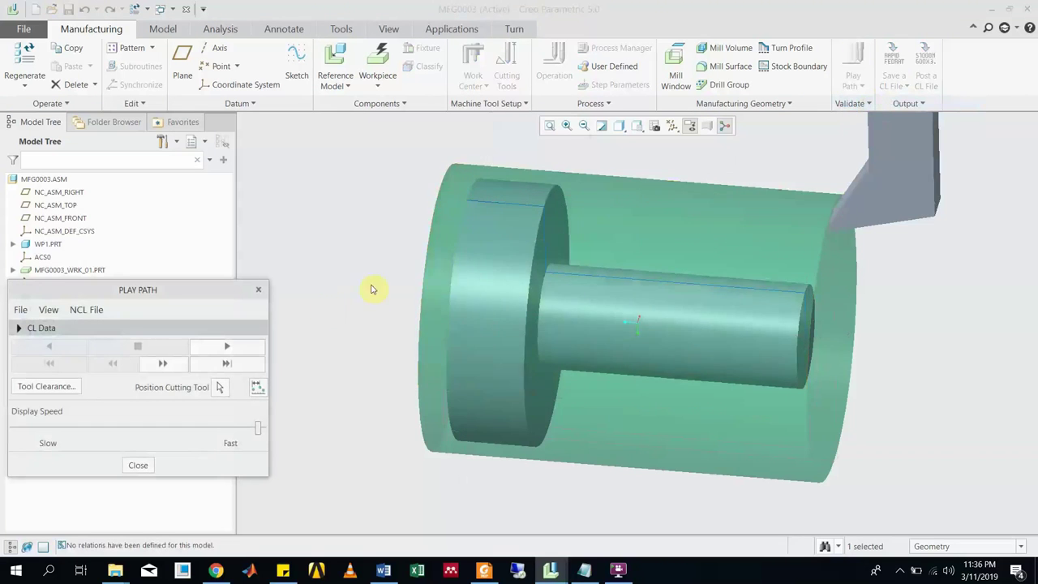
{"action": "left_click", "coordinate": [662, 328]}
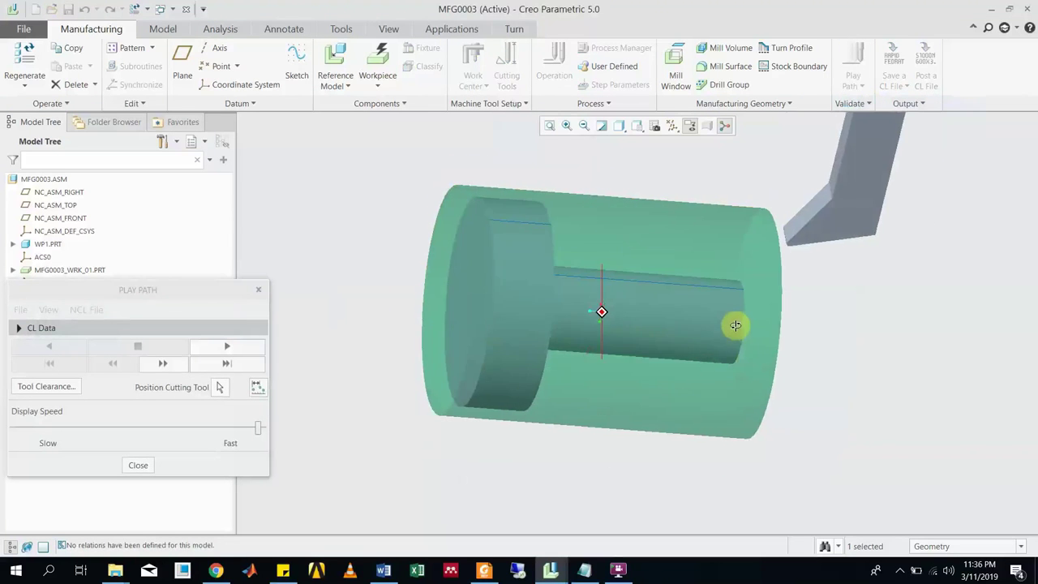
{"action": "left_click", "coordinate": [235, 350]}
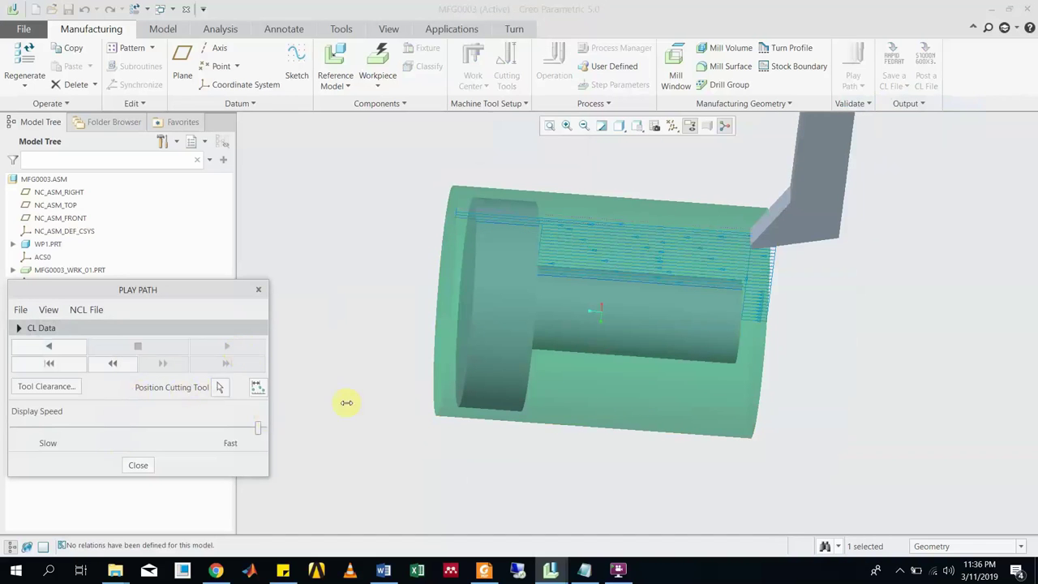
{"action": "middle_click_drag", "start_coordinate": [347, 403], "coordinate": [600, 399]}
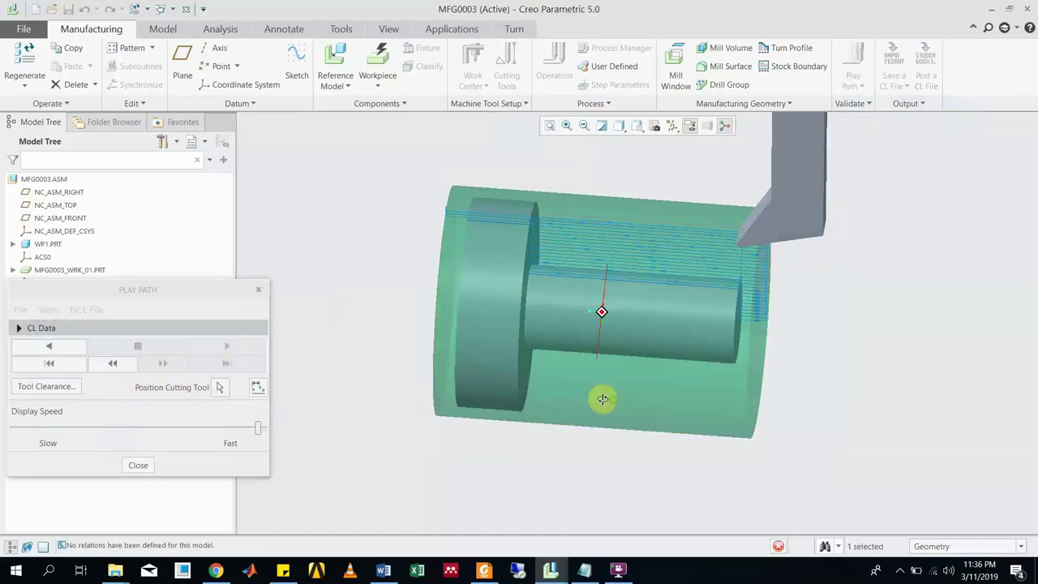
Replay the tool path at a display speed reduced to about a third of the range, and close the path player.
{"action": "left_click", "coordinate": [105, 425]}
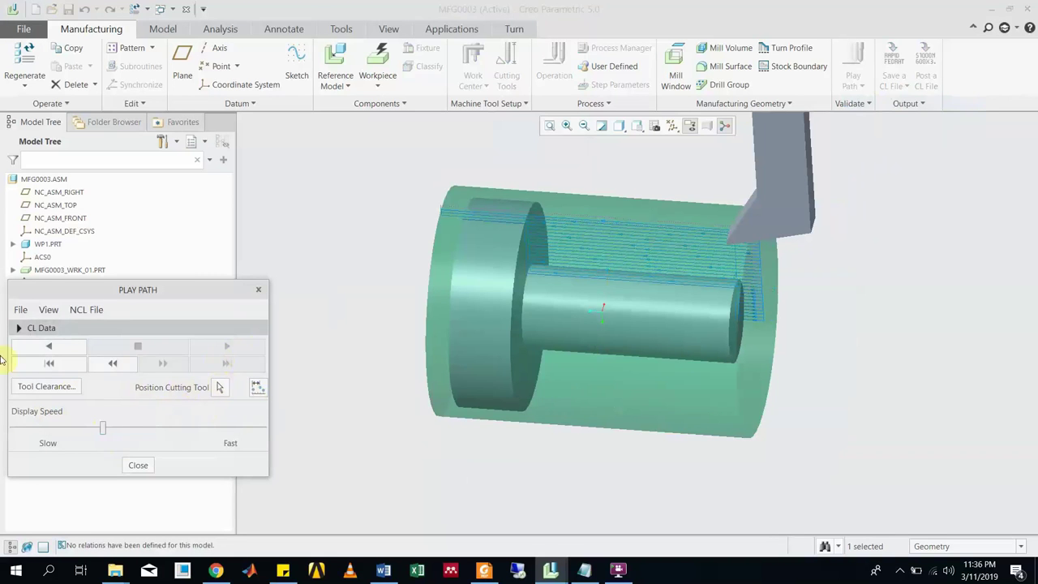
{"action": "left_click", "coordinate": [240, 347]}
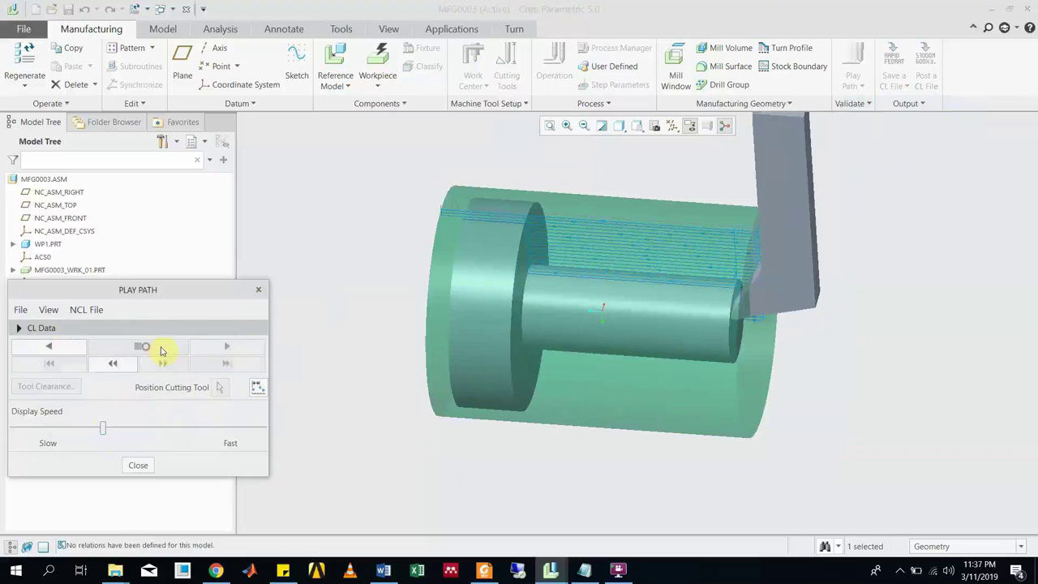
{"action": "left_click", "coordinate": [161, 348]}
{"action": "left_click", "coordinate": [225, 349]}
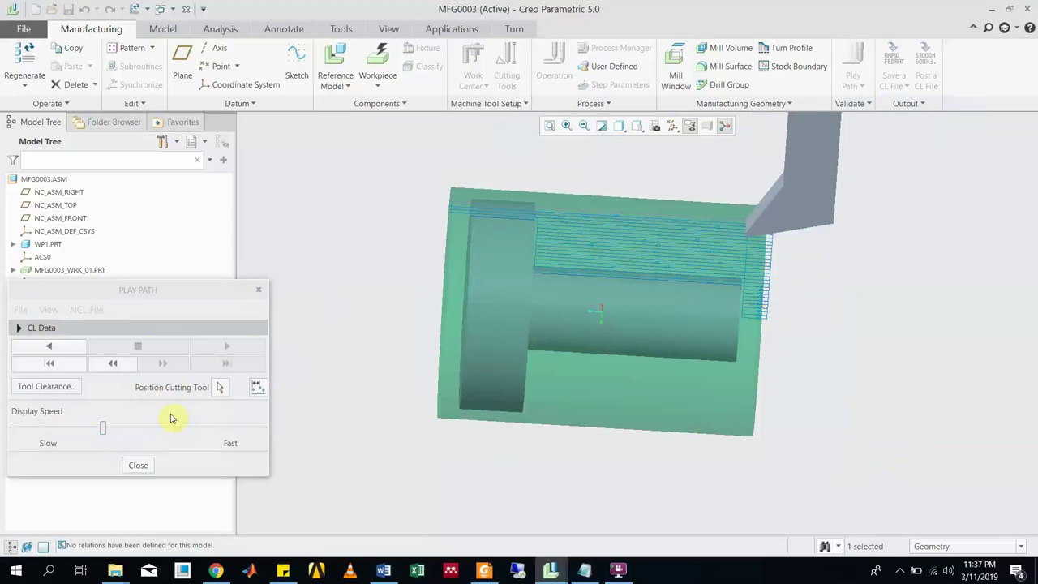
{"action": "left_click", "coordinate": [139, 470]}
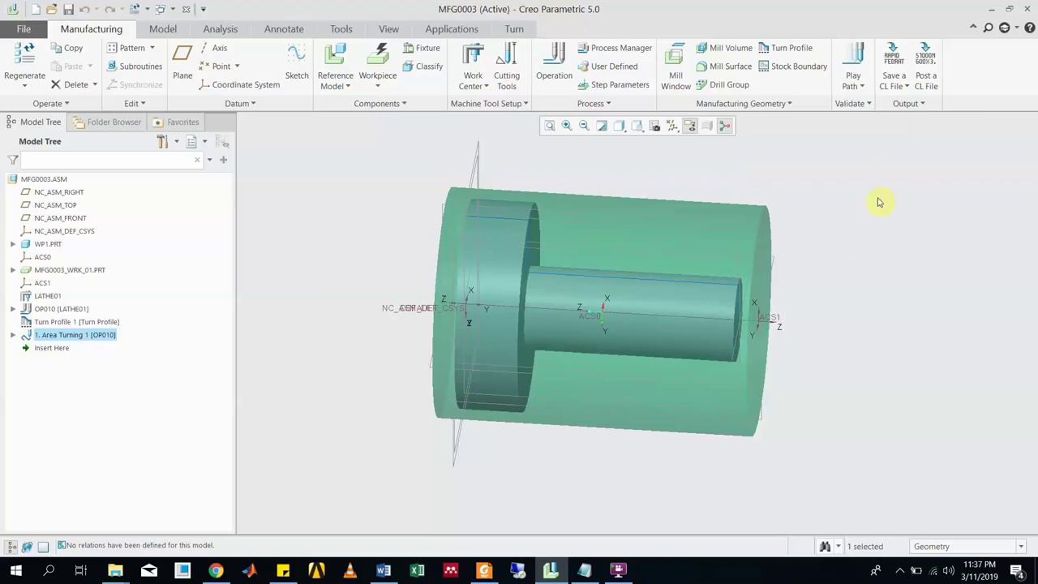
Start the Material Removal Simulation for the area turning sequence and enable the Trace tool path display alongside Follow.
{"action": "left_click", "coordinate": [856, 90]}
{"action": "left_click", "coordinate": [882, 131]}
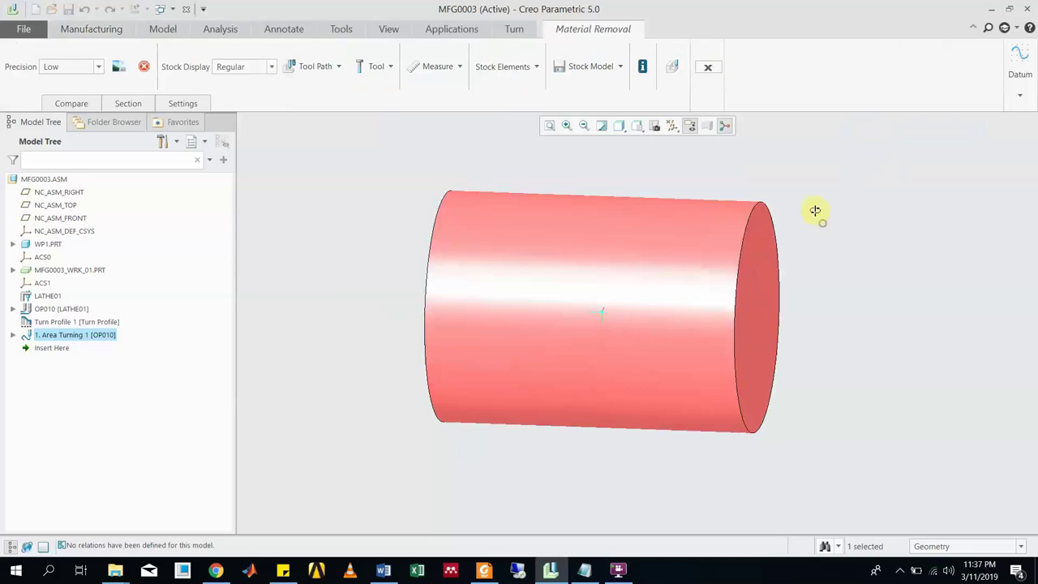
{"action": "left_click", "coordinate": [318, 66]}
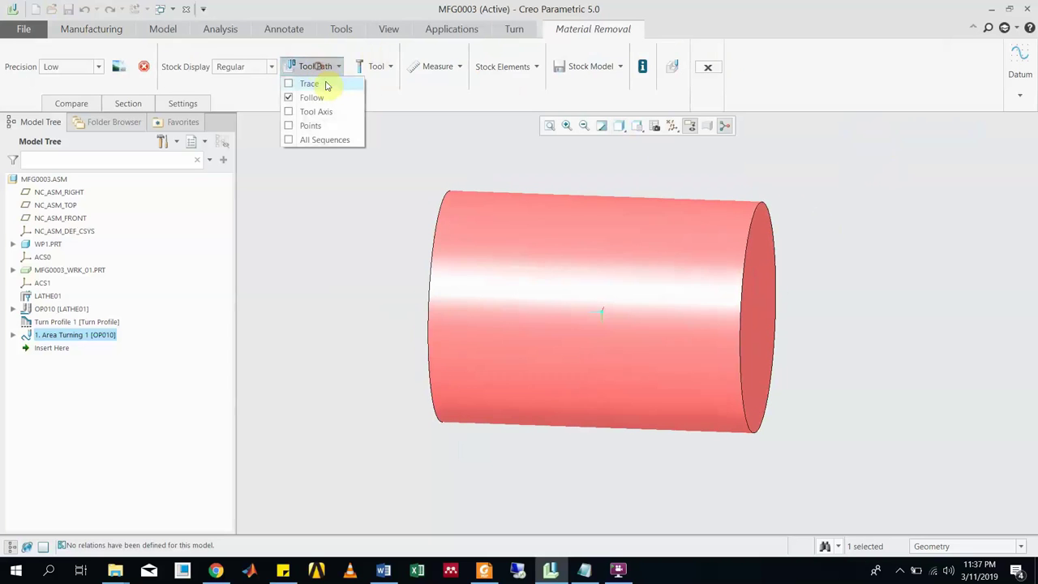
{"action": "left_click", "coordinate": [321, 84]}
{"action": "left_click", "coordinate": [315, 65]}
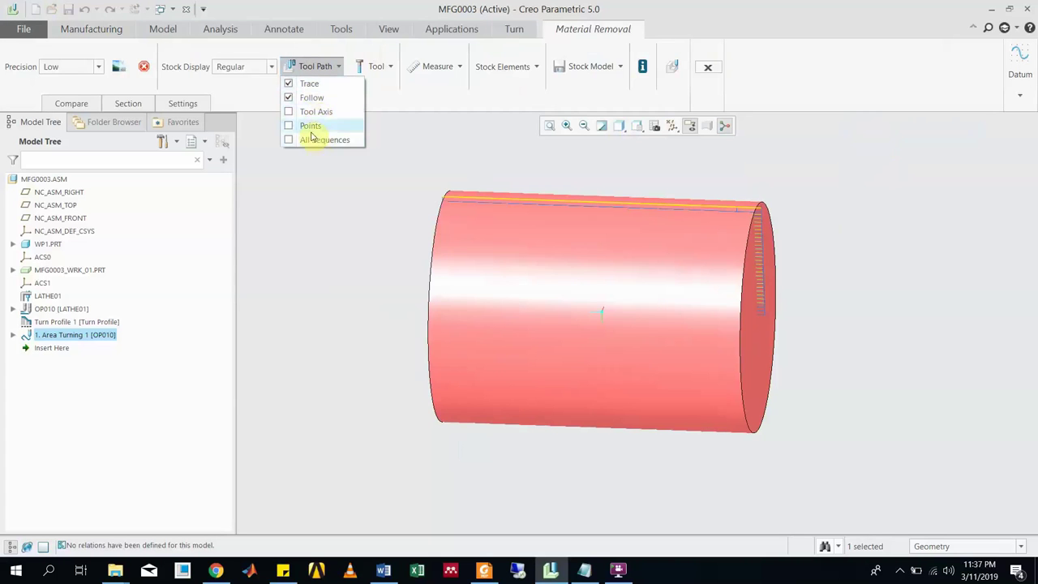
{"action": "left_click", "coordinate": [373, 192]}
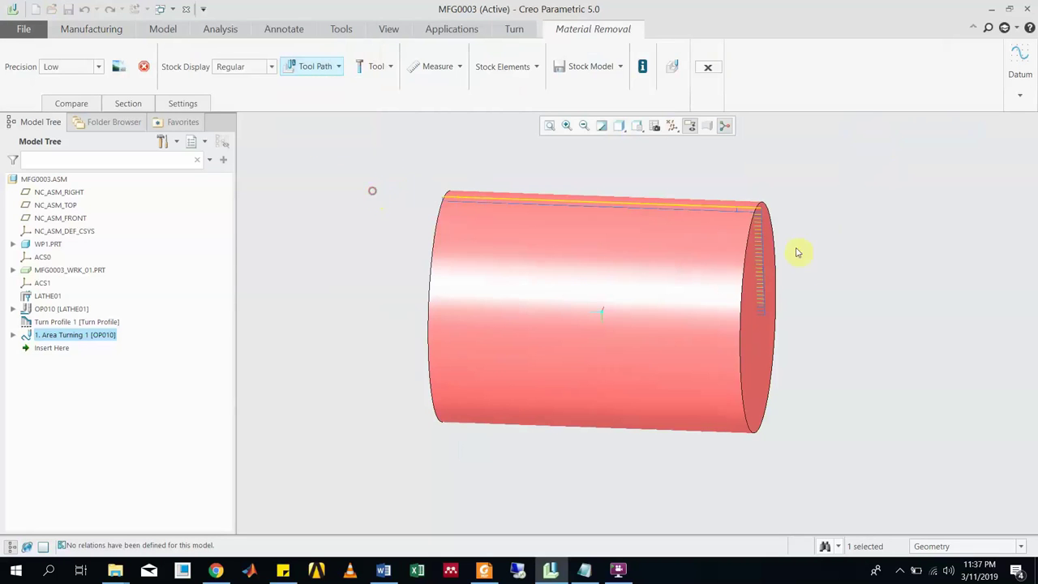
Launch the simulation player for the material removal and reposition its window for easier access to the playback controls.
{"action": "left_click", "coordinate": [672, 68]}
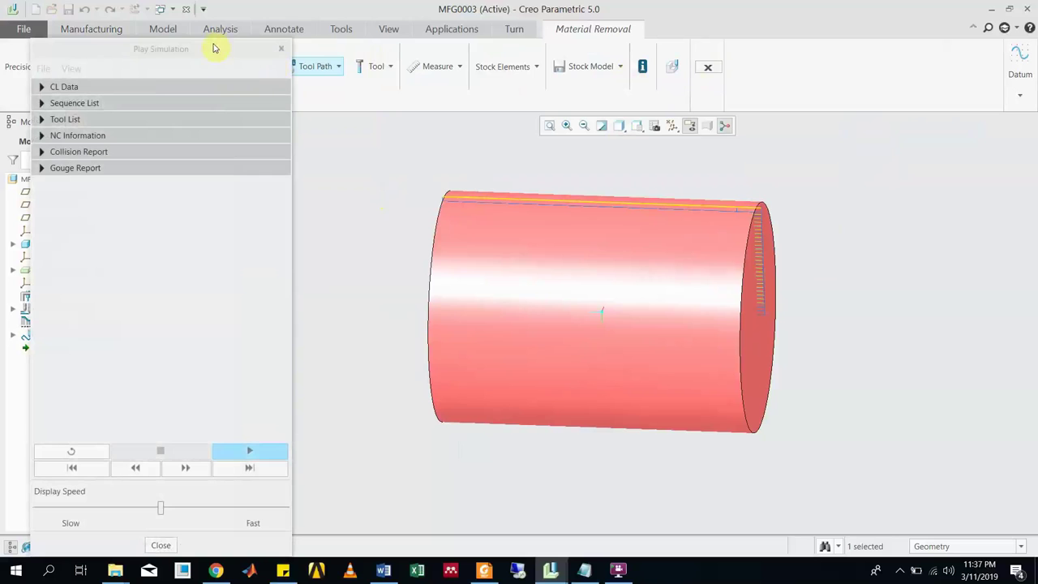
{"action": "left_click_drag", "start_coordinate": [215, 49], "coordinate": [221, 13]}
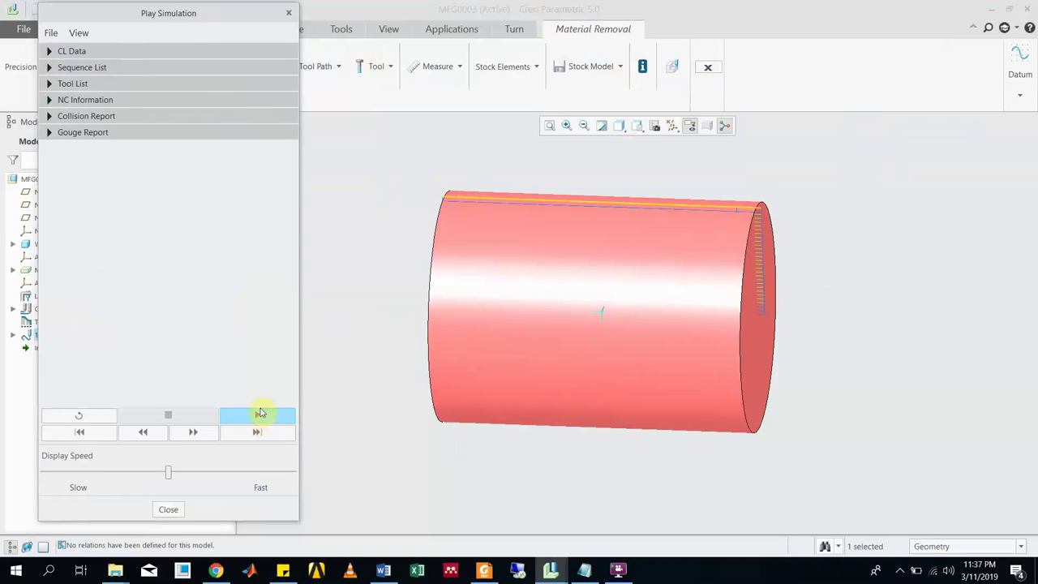